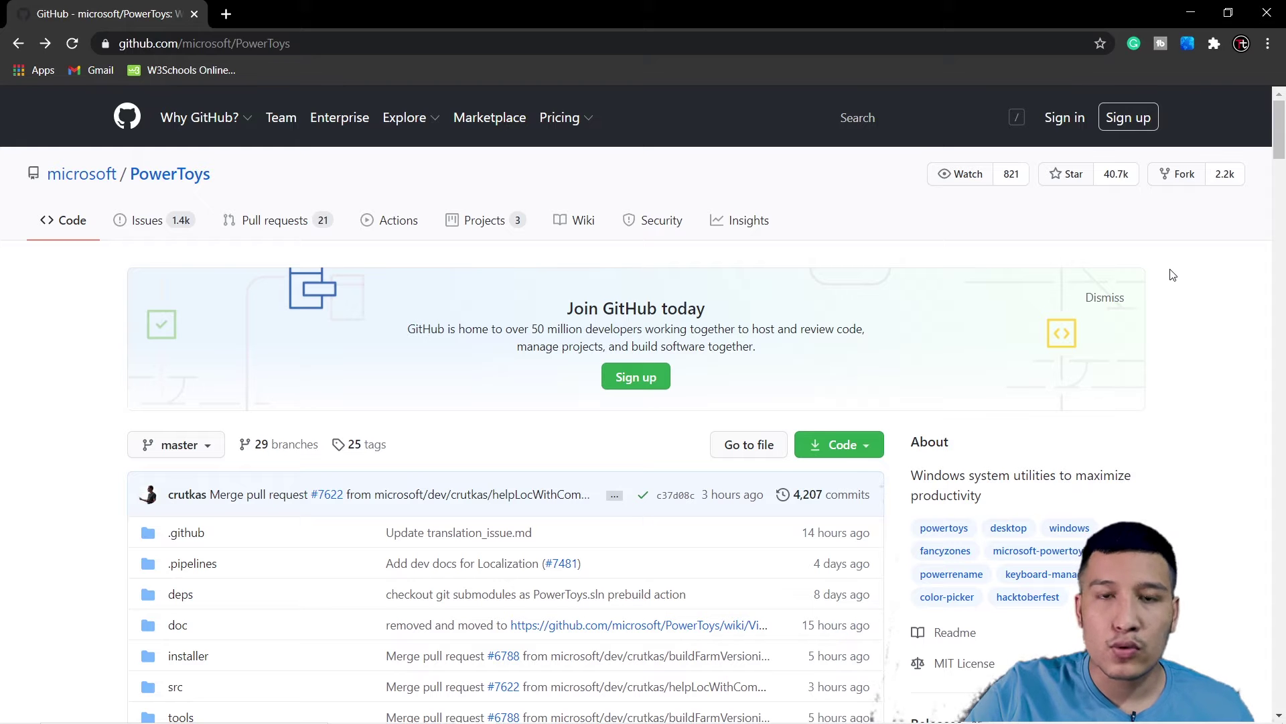
- Open the Downloading & Release notes page linked in the PowerToys repository's README
{"action": "scroll", "coordinate": [1172, 275], "scroll_direction": "down", "scroll_amount": 5}
{"action": "scroll", "coordinate": [1123, 264], "scroll_direction": "up", "scroll_amount": 5}
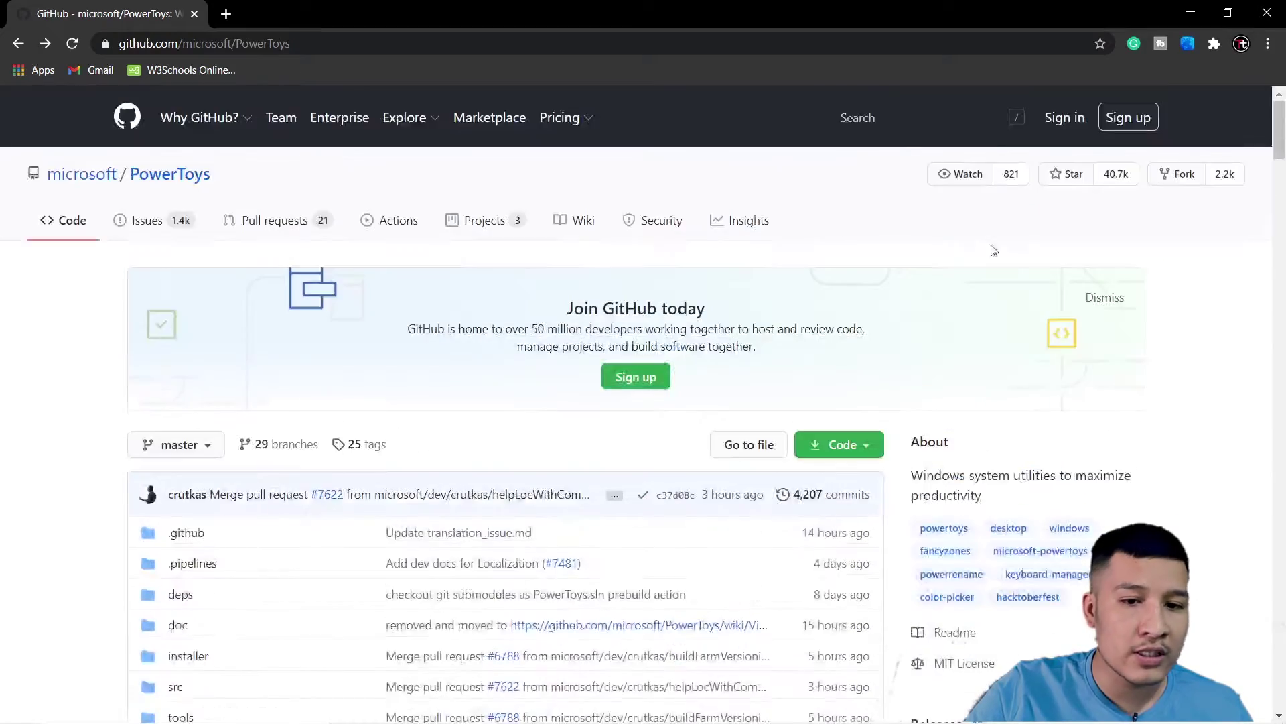
{"action": "scroll", "coordinate": [849, 210], "scroll_direction": "down", "scroll_amount": 7}
{"action": "scroll", "coordinate": [850, 211], "scroll_direction": "down", "scroll_amount": 12}
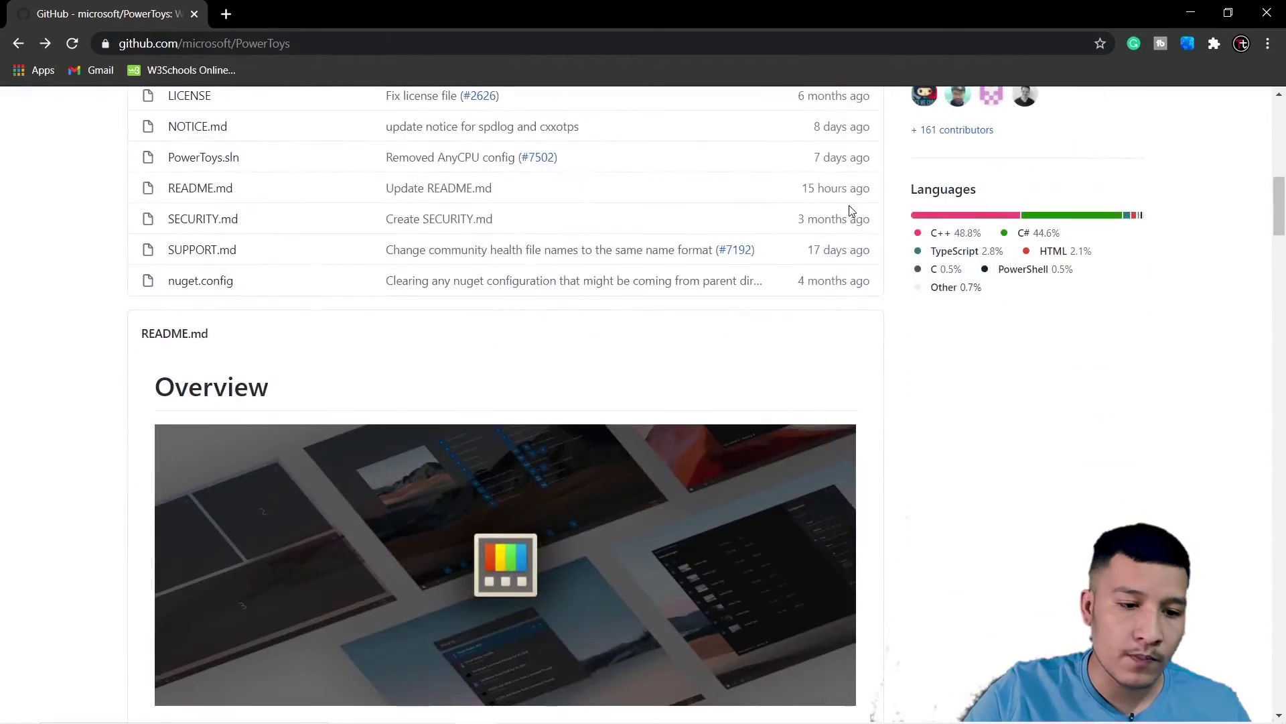
{"action": "scroll", "coordinate": [851, 211], "scroll_direction": "down", "scroll_amount": 6}
{"action": "scroll", "coordinate": [851, 211], "scroll_direction": "up", "scroll_amount": 5}
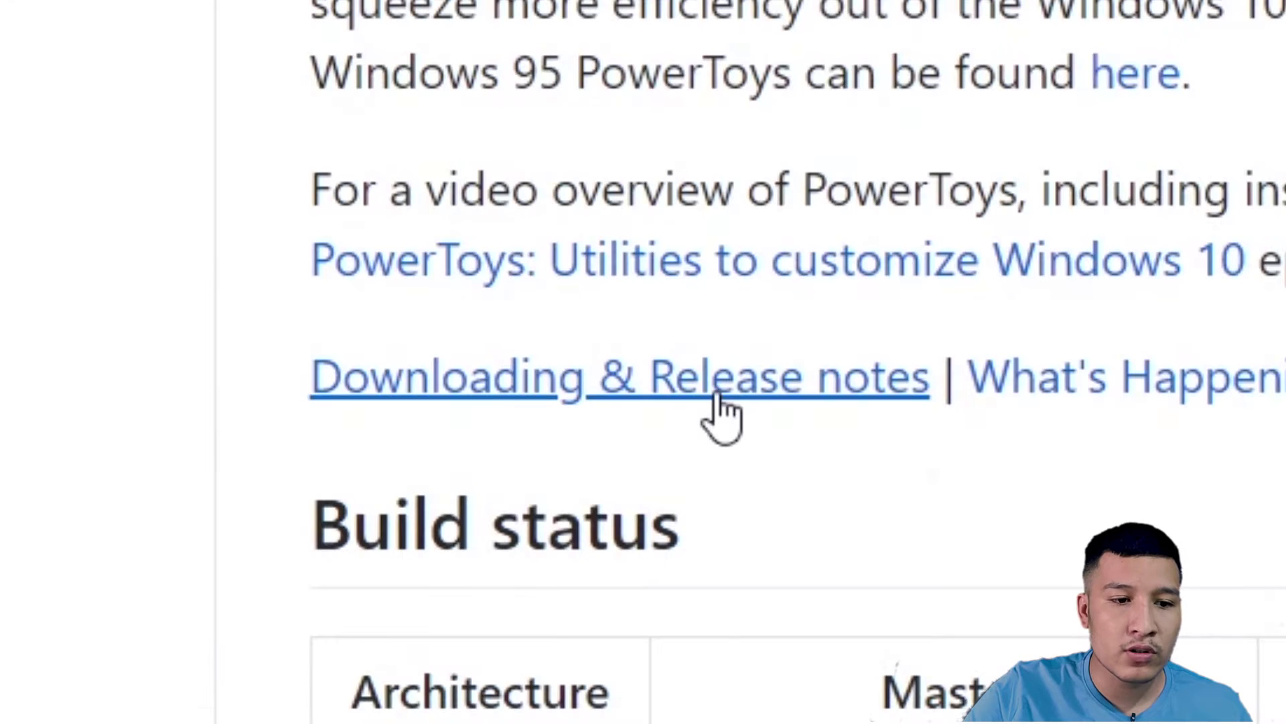
{"action": "left_click", "coordinate": [715, 402]}
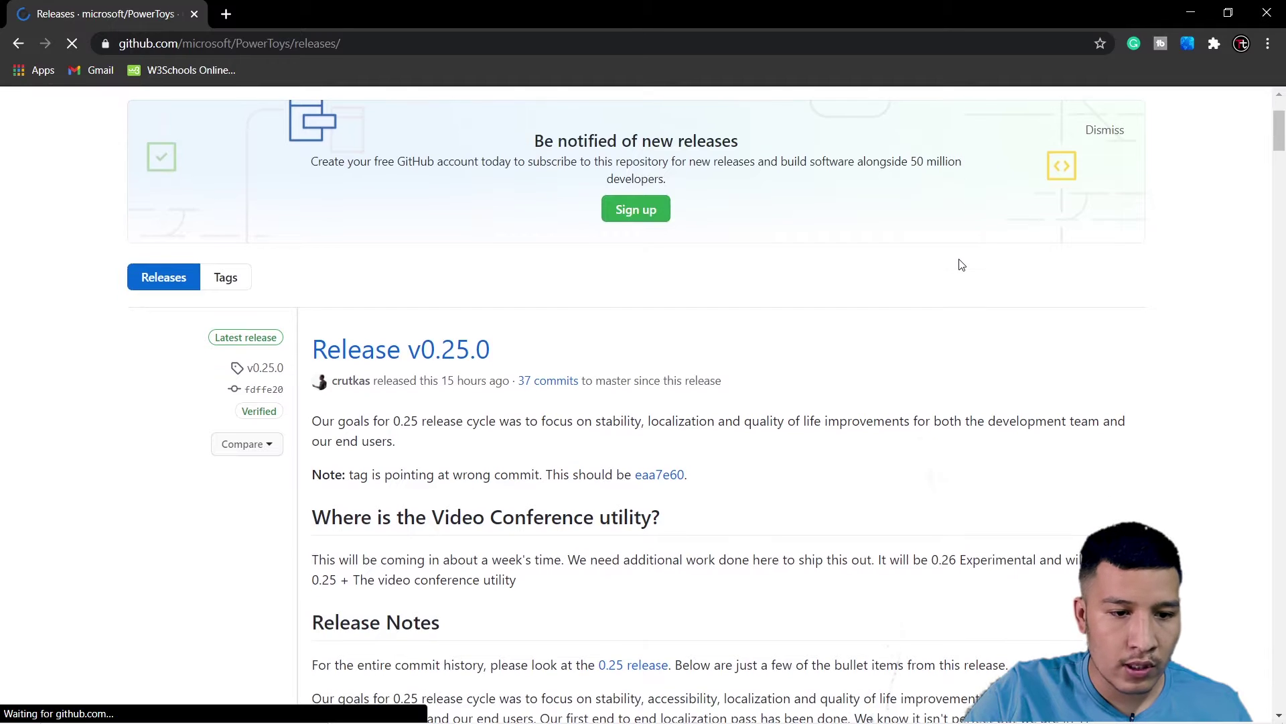
- Download PowerToysSetup-0.25.0-x64.exe from the Release v0.25.0 assets and open the browser's downloads list
{"action": "scroll", "coordinate": [961, 265], "scroll_direction": "down", "scroll_amount": 20}
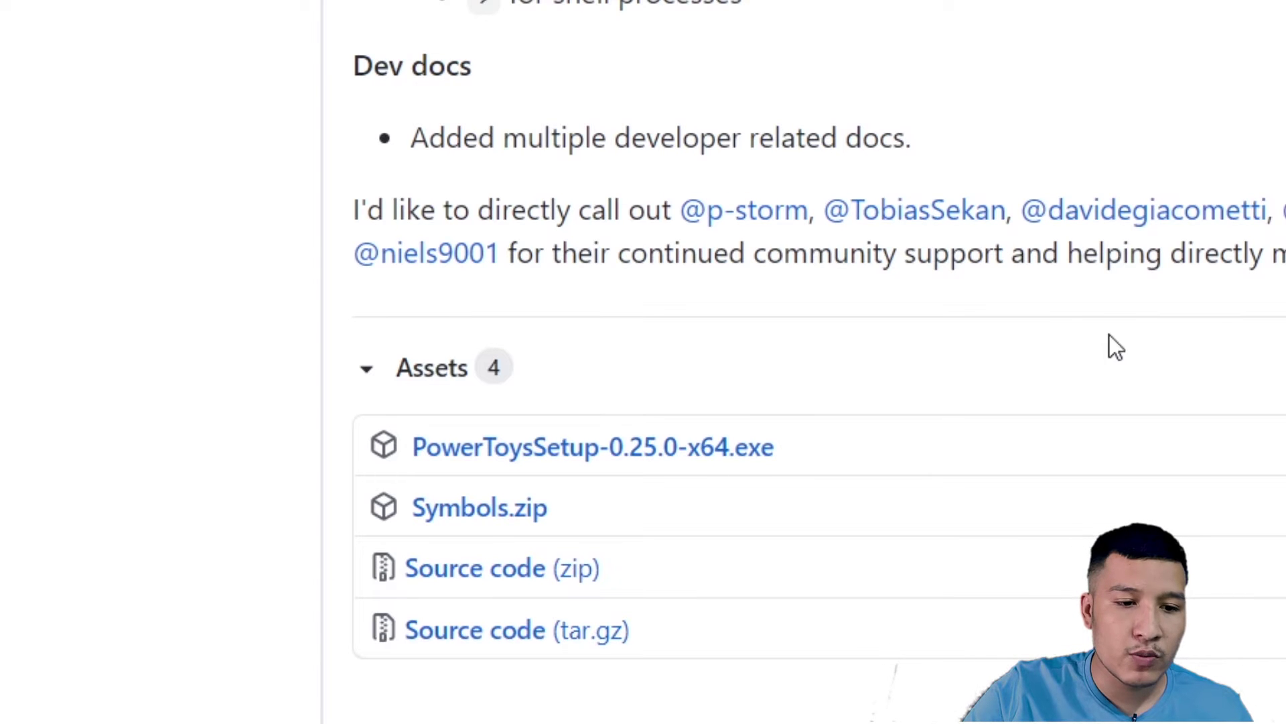
{"action": "left_click", "coordinate": [526, 447]}
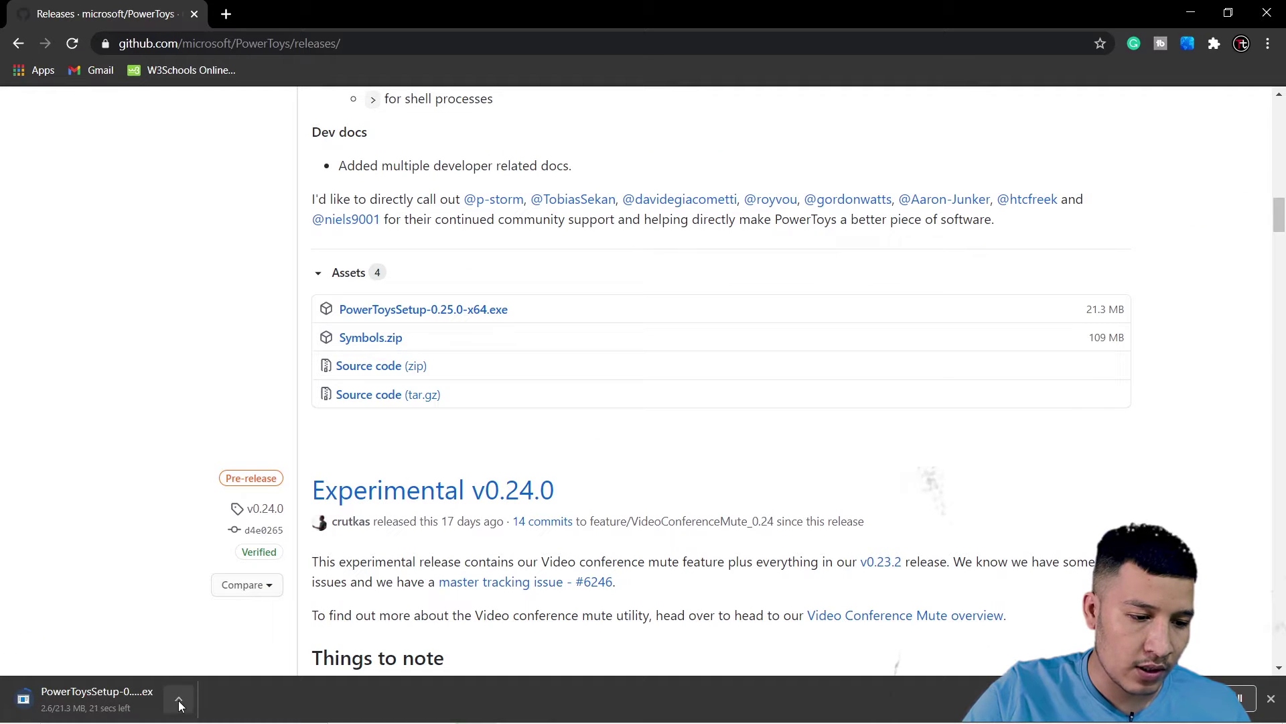
{"action": "left_click", "coordinate": [178, 700]}
{"action": "key", "text": "ctrl+j"}
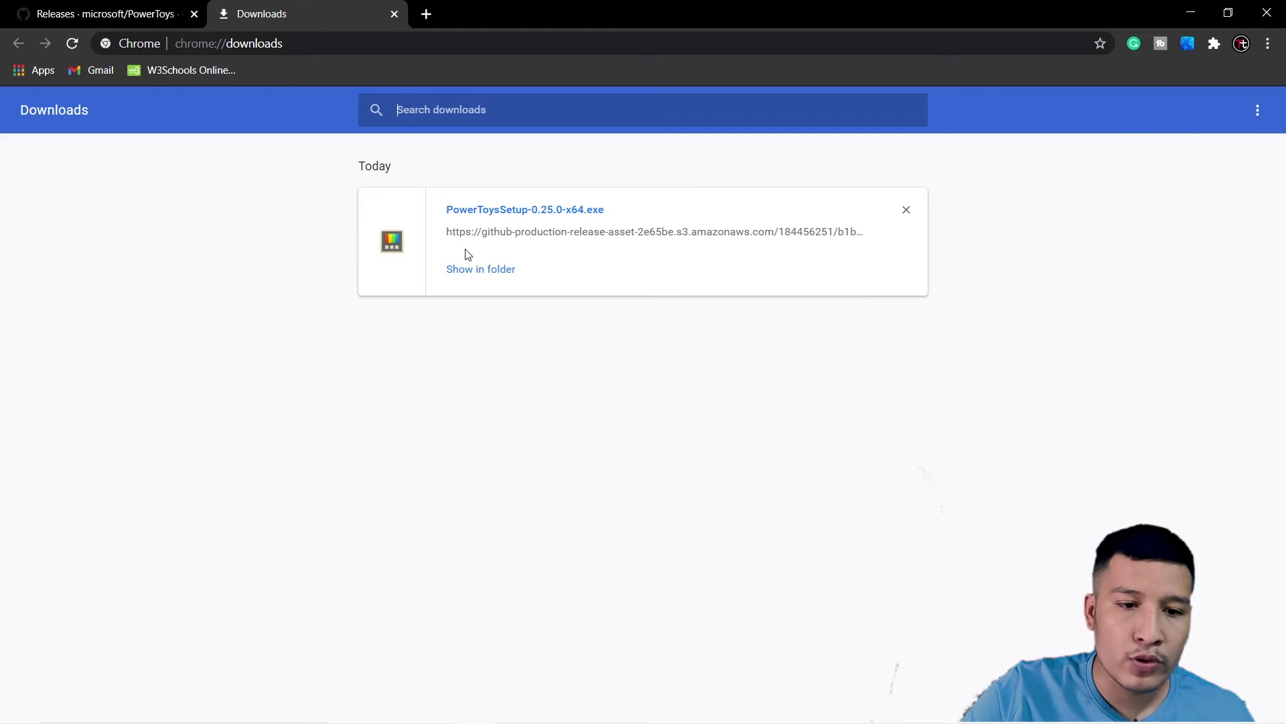
- Show the downloaded PowerToysSetup-0.25.0-x64 file in its folder, run it as administrator, and close the folder window
{"action": "left_click", "coordinate": [603, 210]}
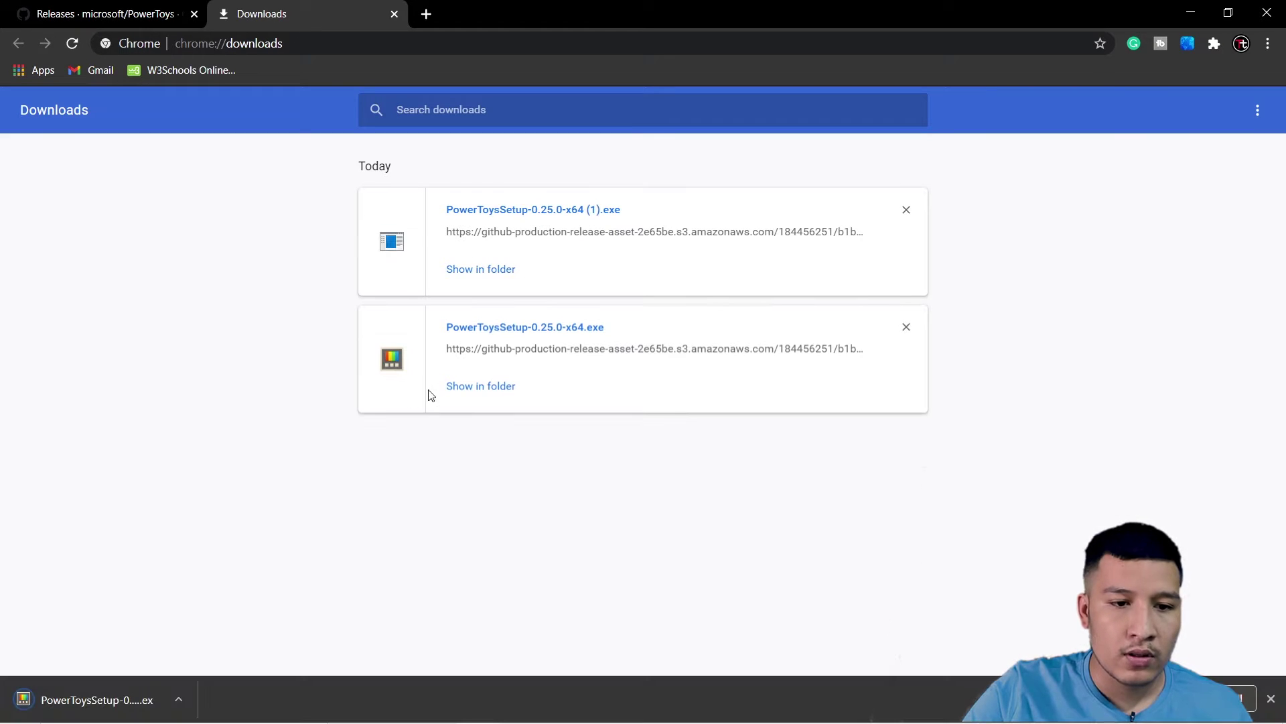
{"action": "left_click", "coordinate": [468, 388]}
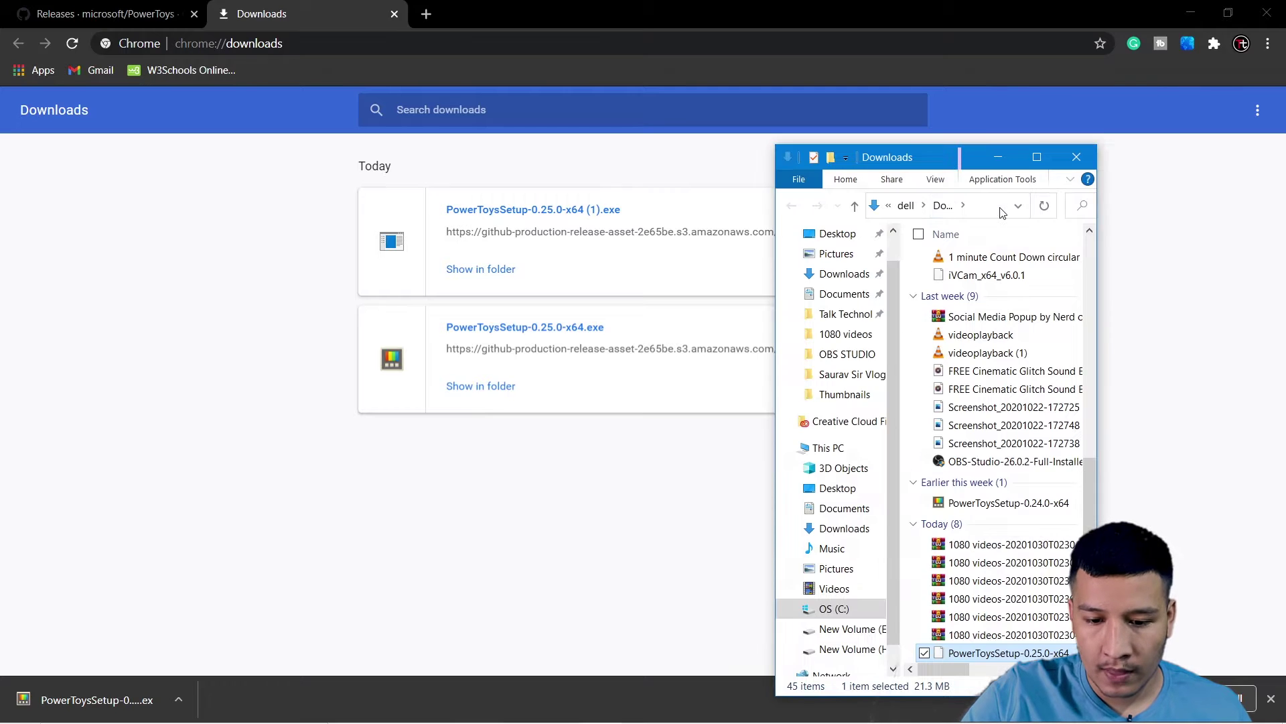
{"action": "right_click", "coordinate": [986, 659]}
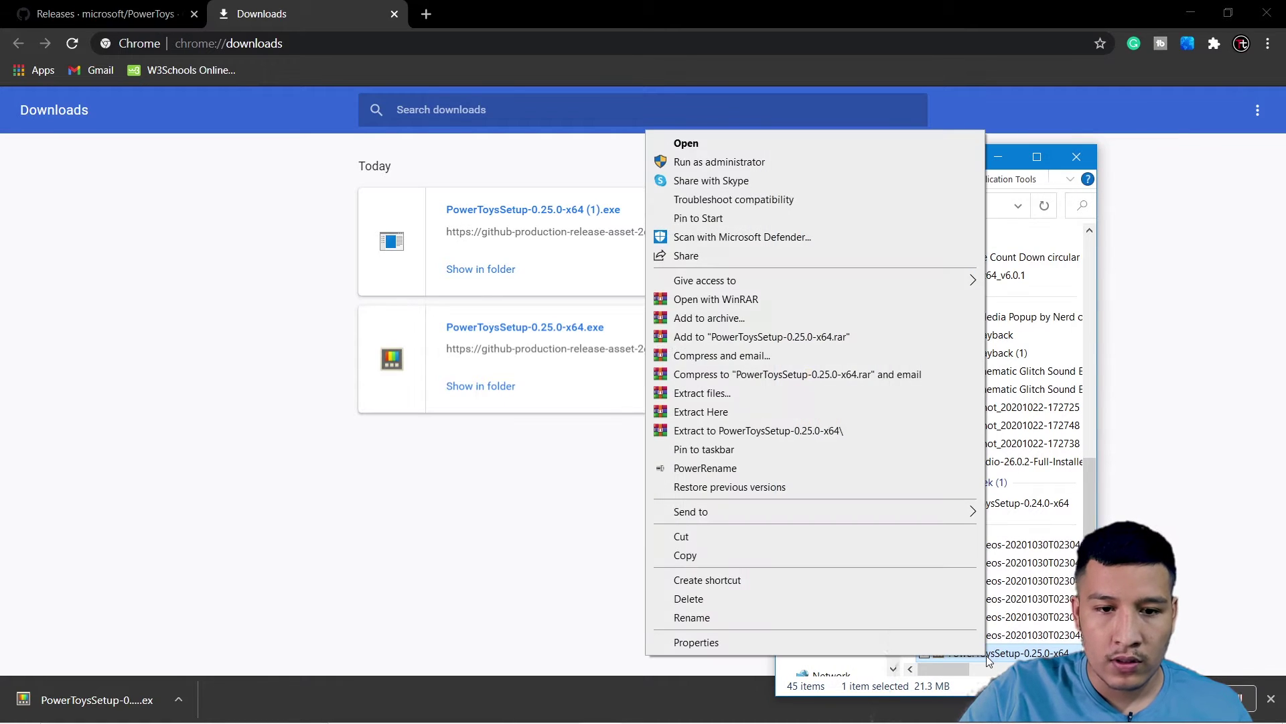
{"action": "left_click", "coordinate": [786, 164]}
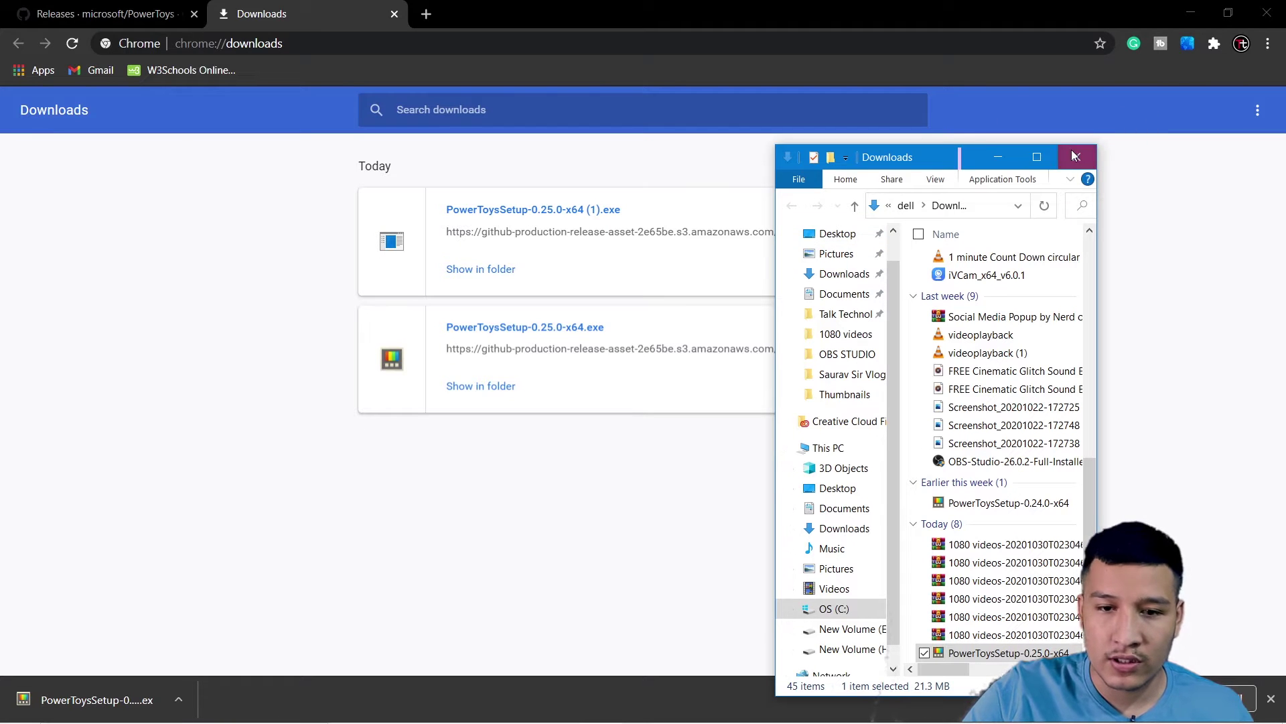
{"action": "left_click", "coordinate": [1073, 155]}
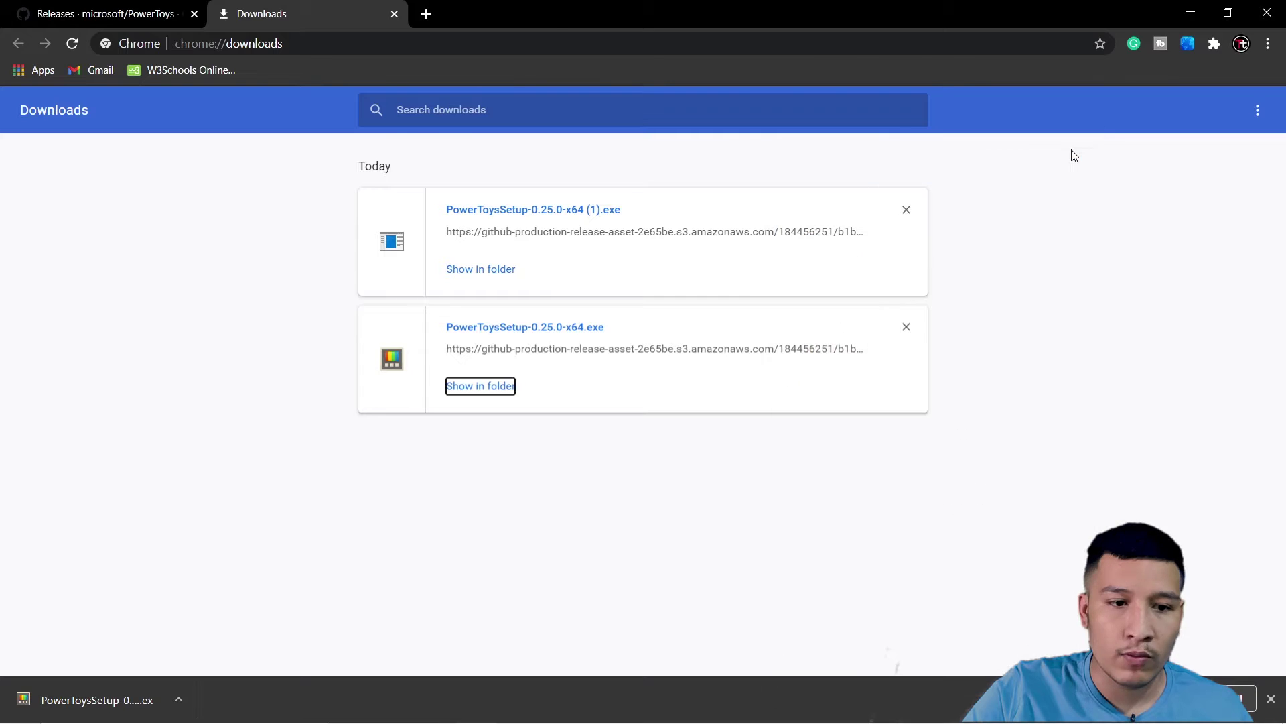
- Run PowerToys (Preview) as administrator from the desktop and try the Light and System default settings themes
{"action": "key", "text": "super+d"}
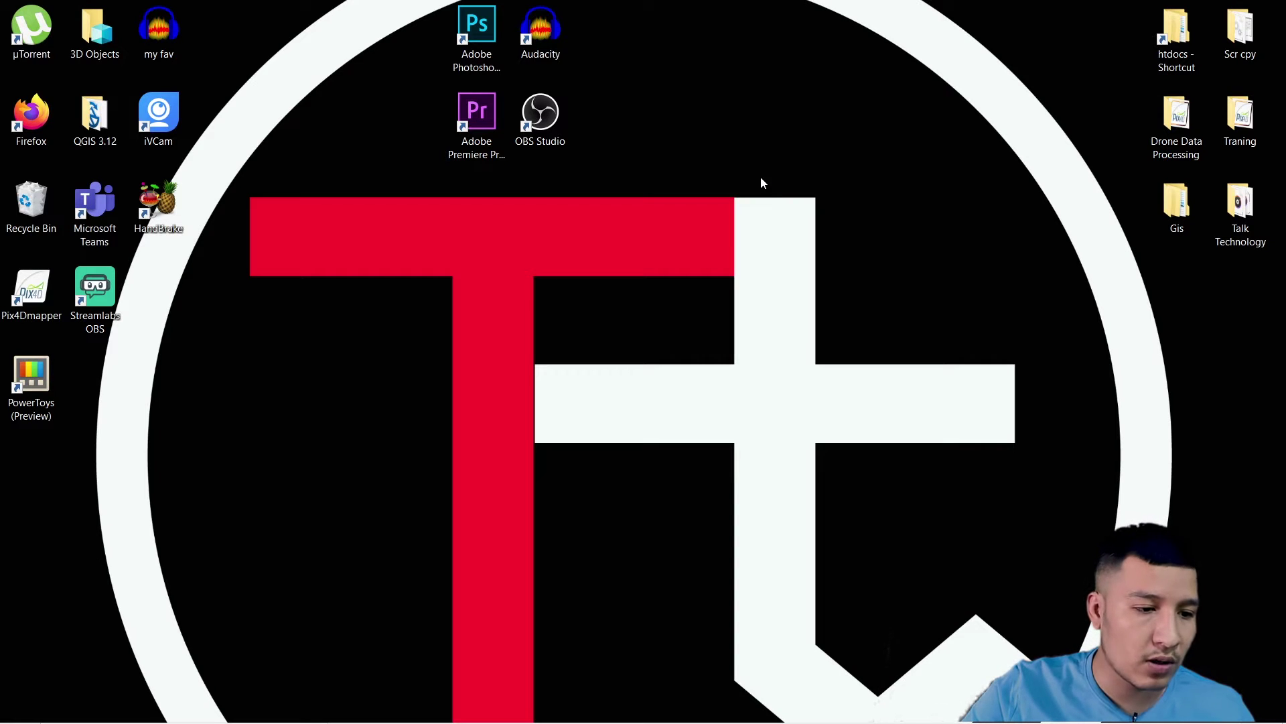
{"action": "right_click", "coordinate": [33, 388]}
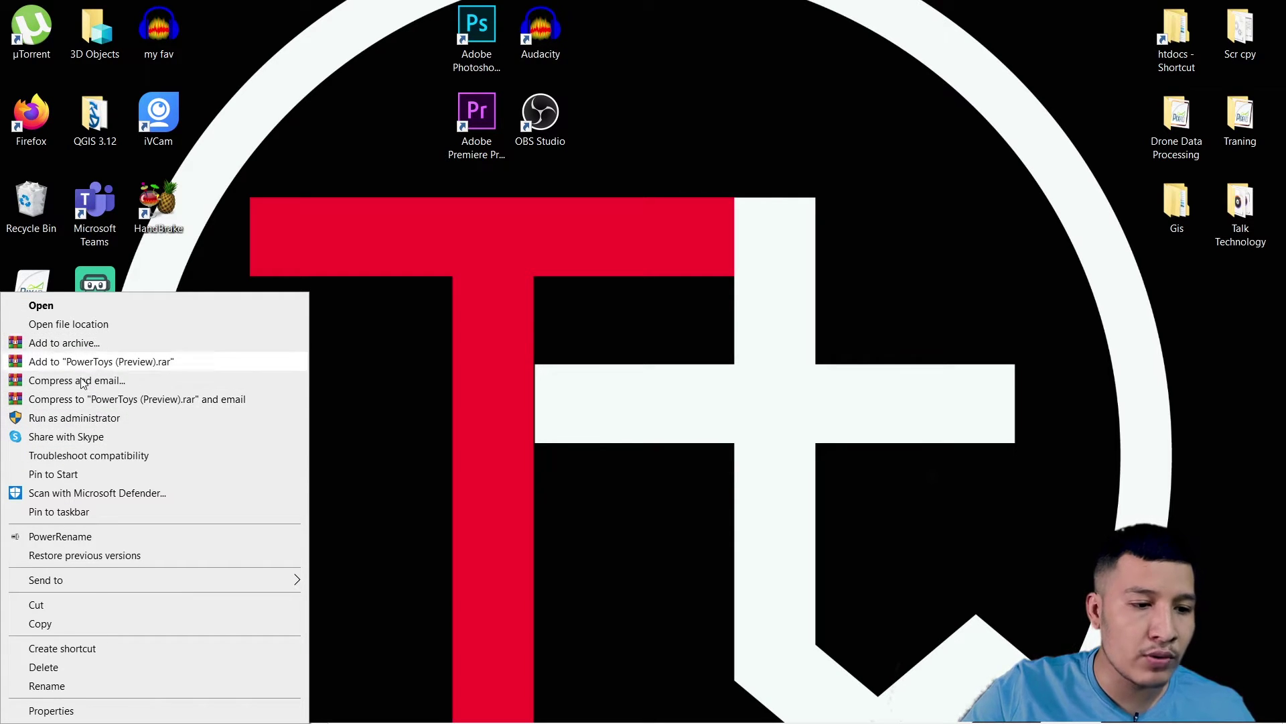
{"action": "left_click", "coordinate": [74, 417]}
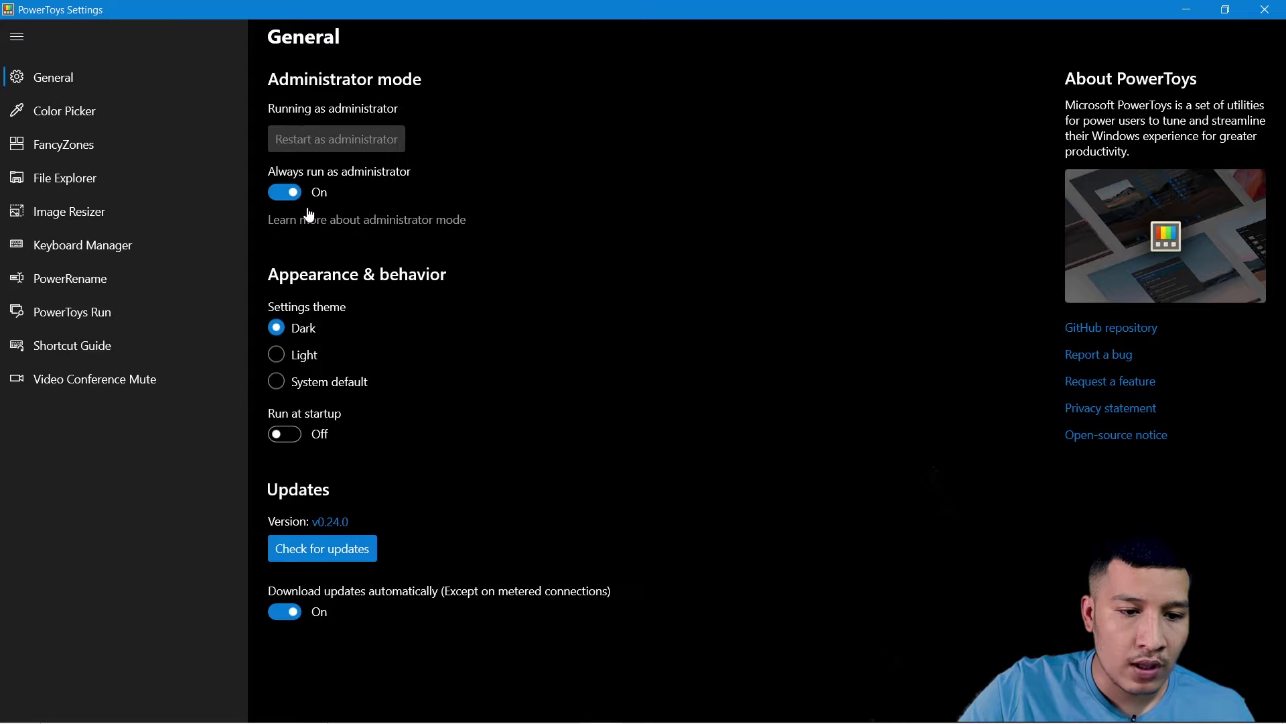
{"action": "left_click", "coordinate": [276, 355]}
{"action": "left_click", "coordinate": [276, 381]}
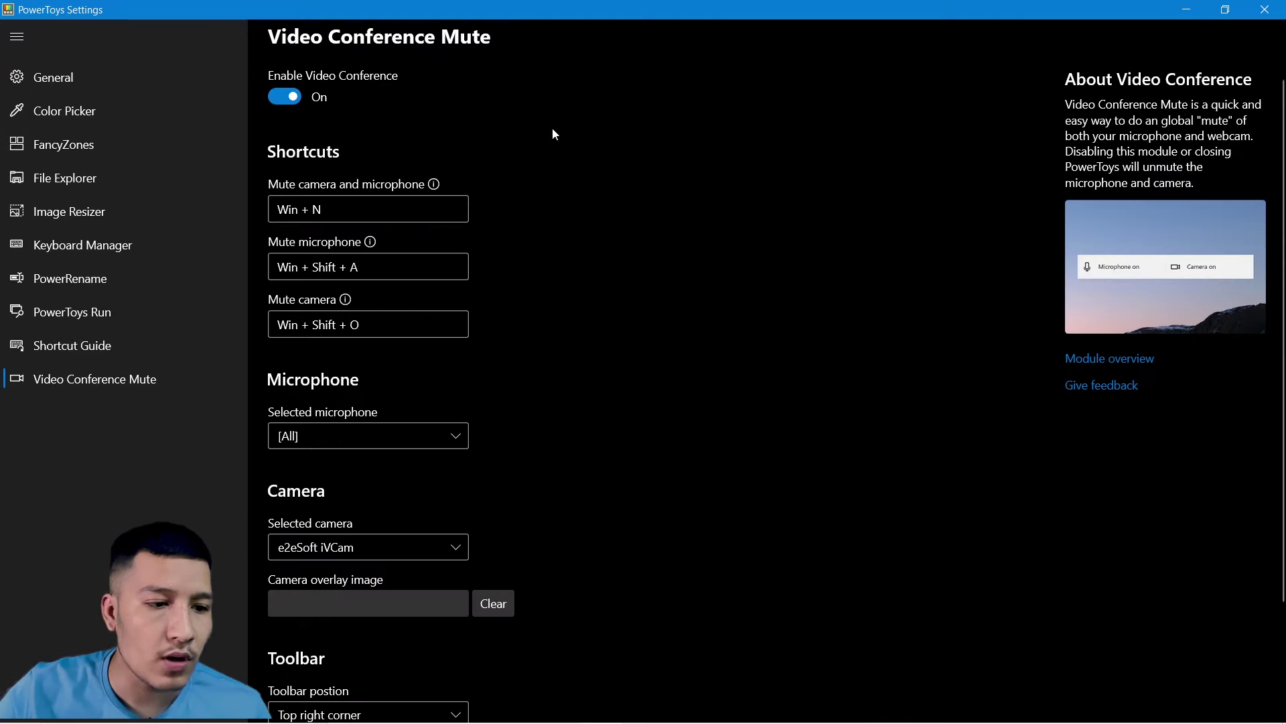
- Open the Color Picker settings and examine its activation shortcut, enable switch and note on valid hotkeys
{"action": "left_click", "coordinate": [91, 119]}
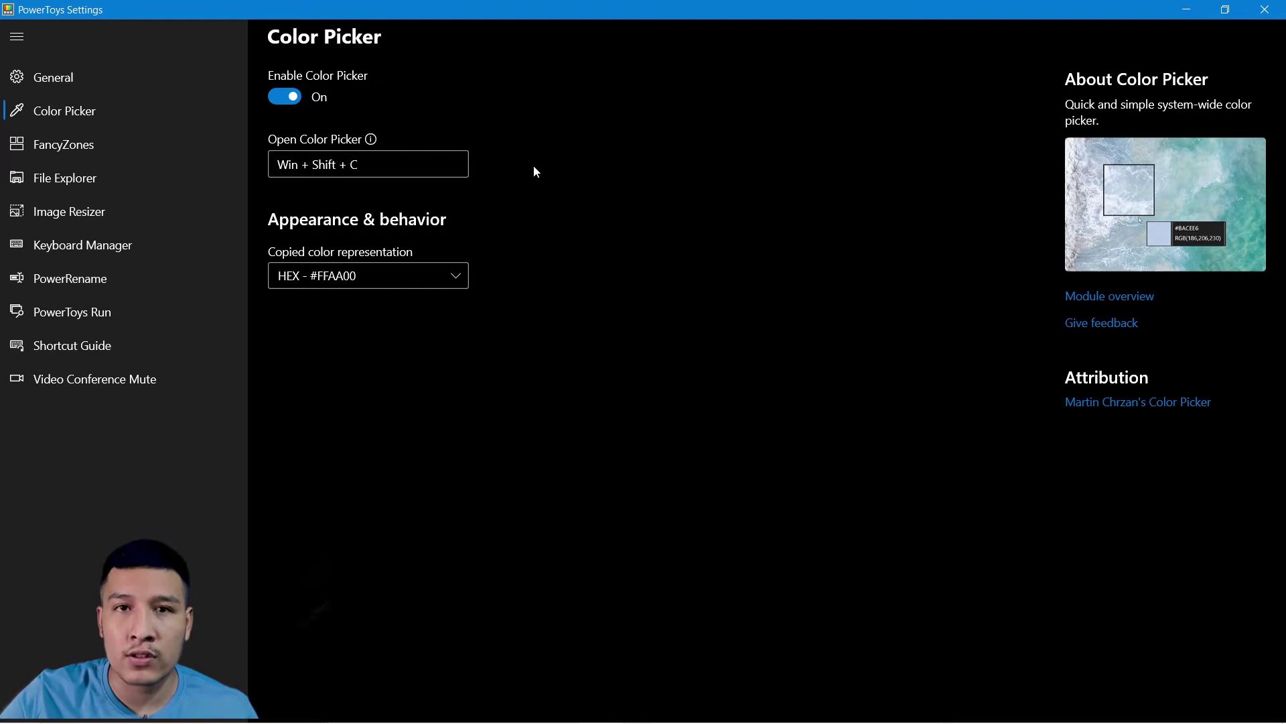
{"action": "left_click", "coordinate": [367, 163]}
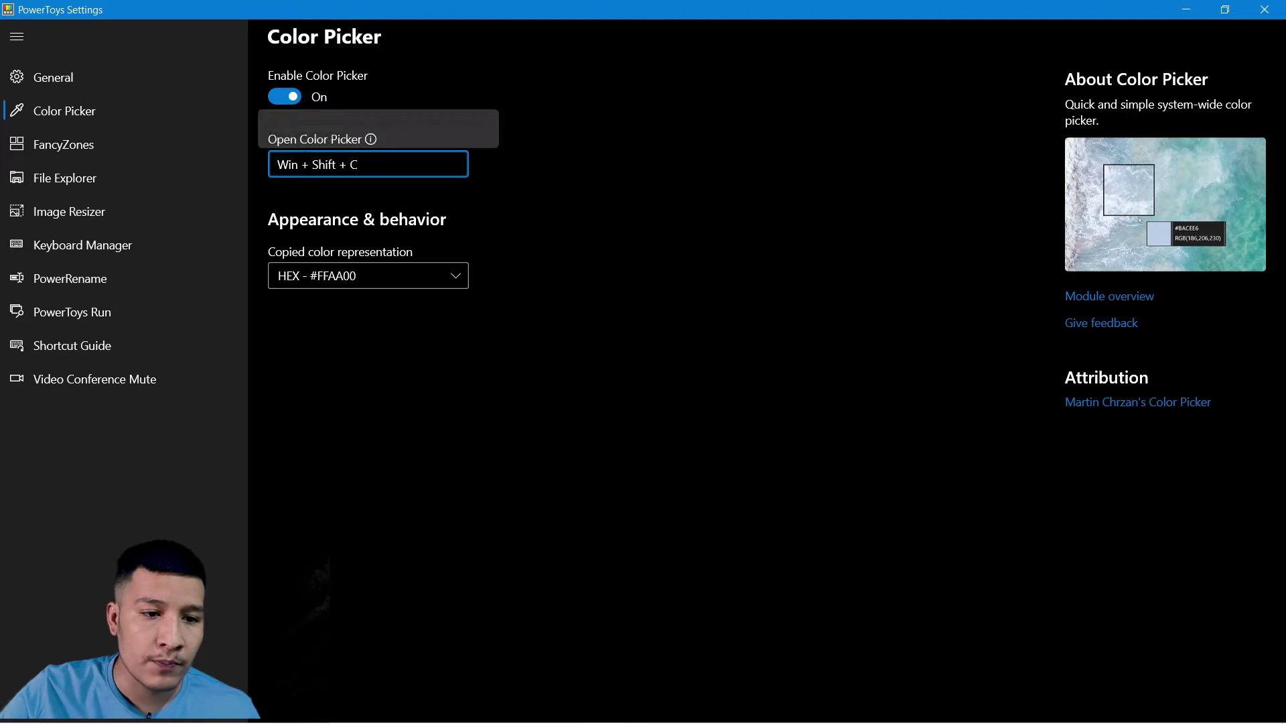
{"action": "left_click", "coordinate": [287, 97]}
{"action": "left_click", "coordinate": [289, 98]}
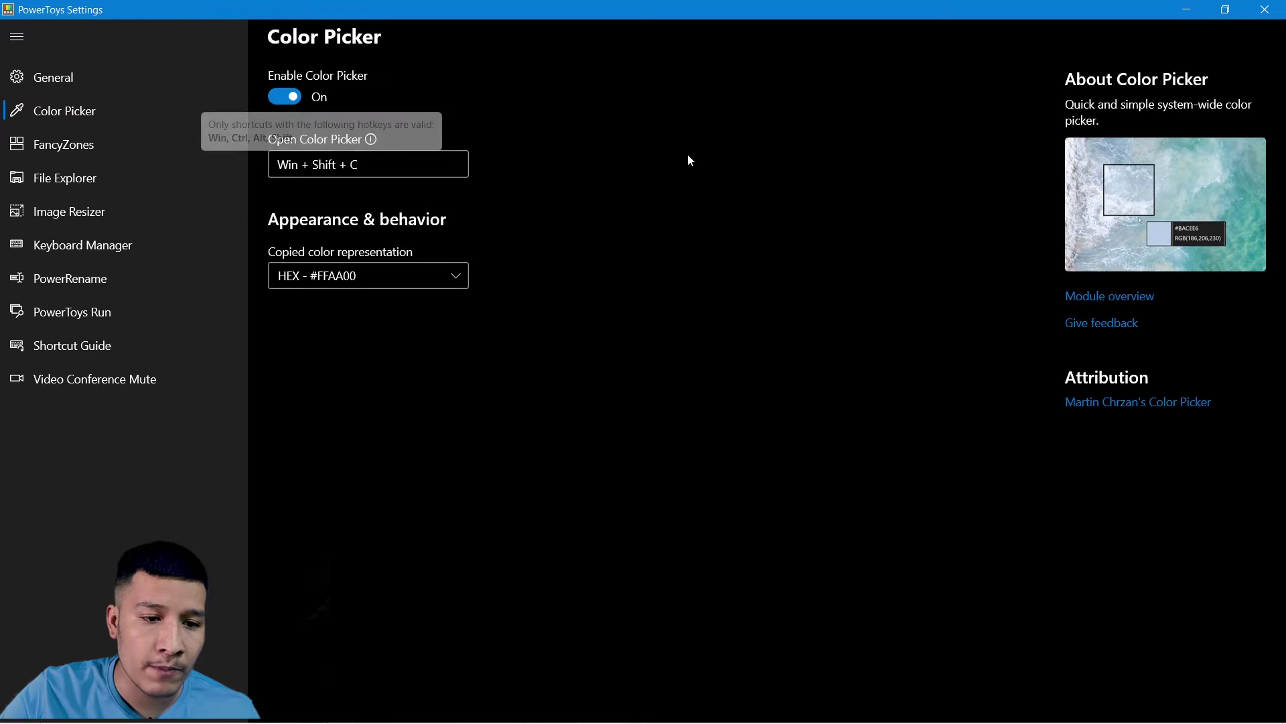
{"action": "mouse_move", "coordinate": [371, 138]}
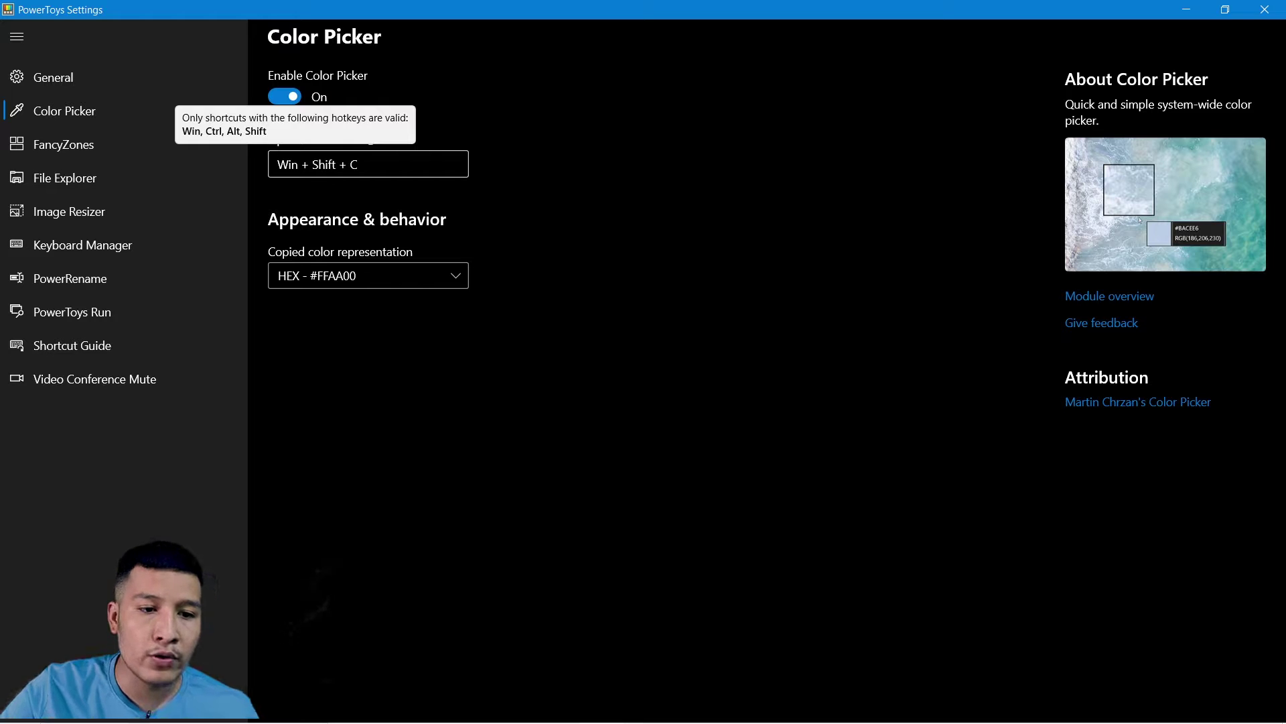
- Minimize the settings, start Color Picker on the desktop, and magnify a folder icon to inspect its yellow colour
{"action": "left_click", "coordinate": [1186, 9]}
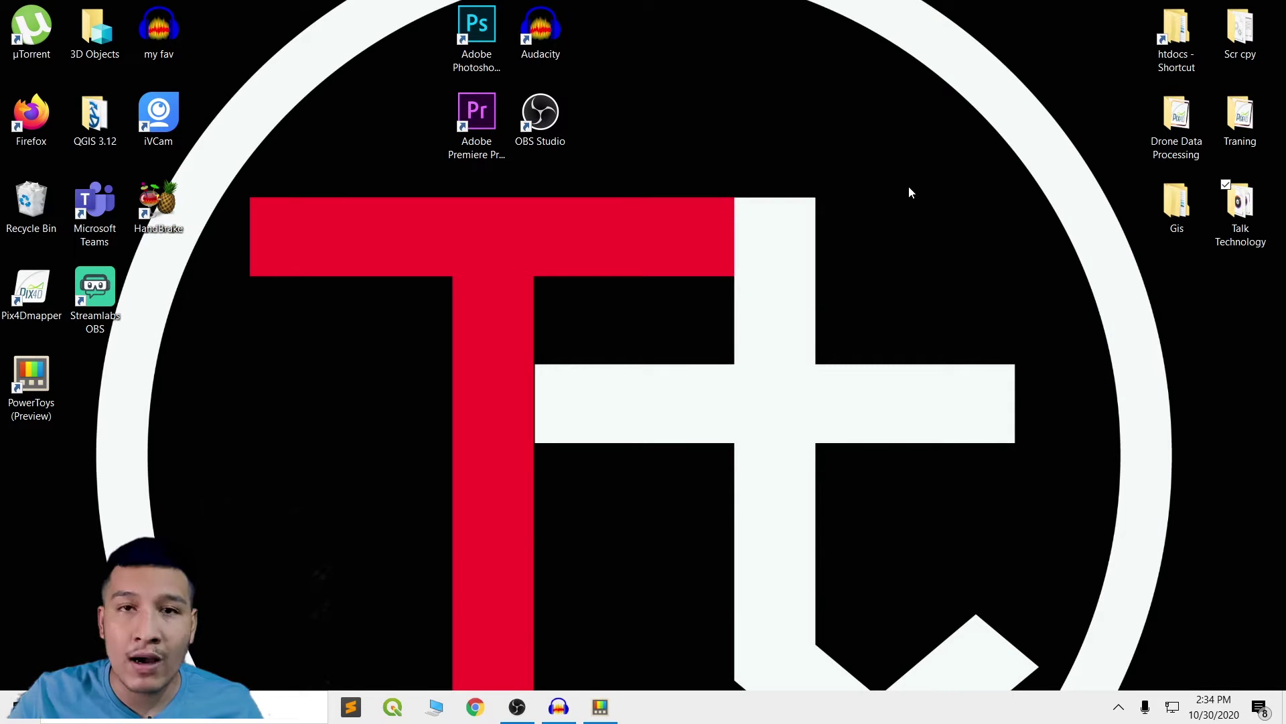
{"action": "key", "text": "super+shift+c"}
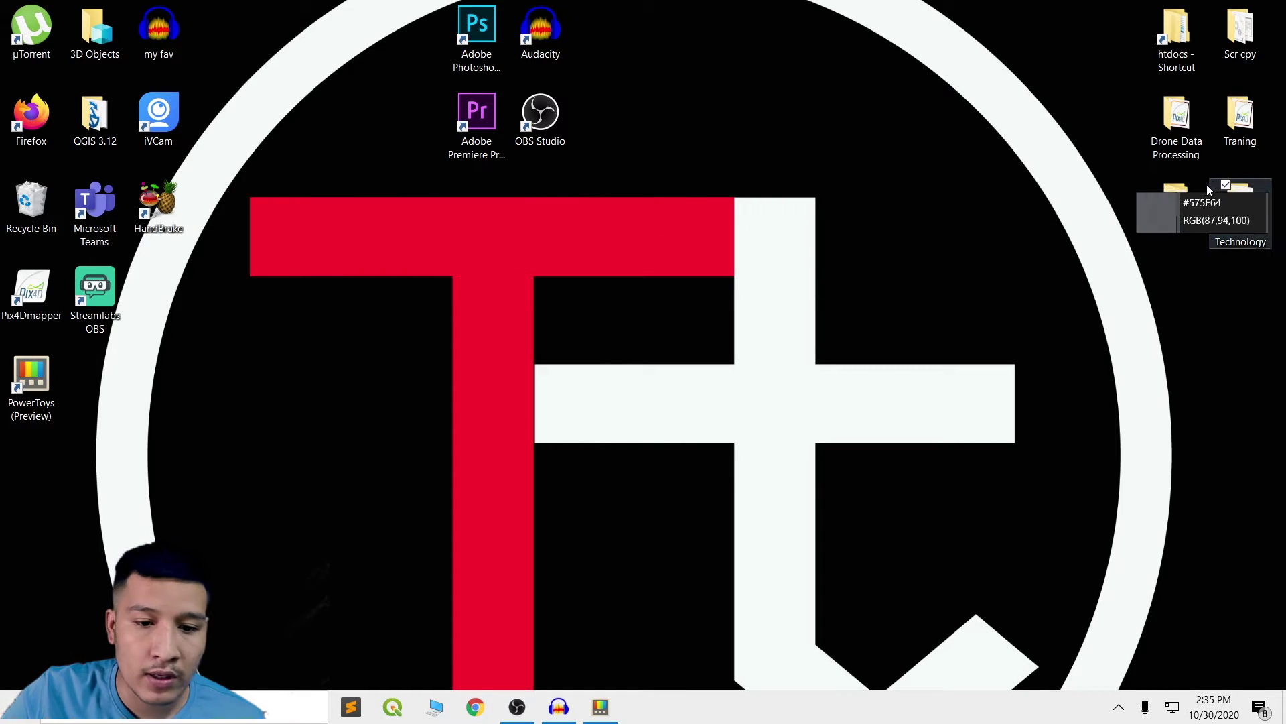
{"action": "scroll", "coordinate": [1170, 197], "scroll_direction": "up", "scroll_amount": 1}
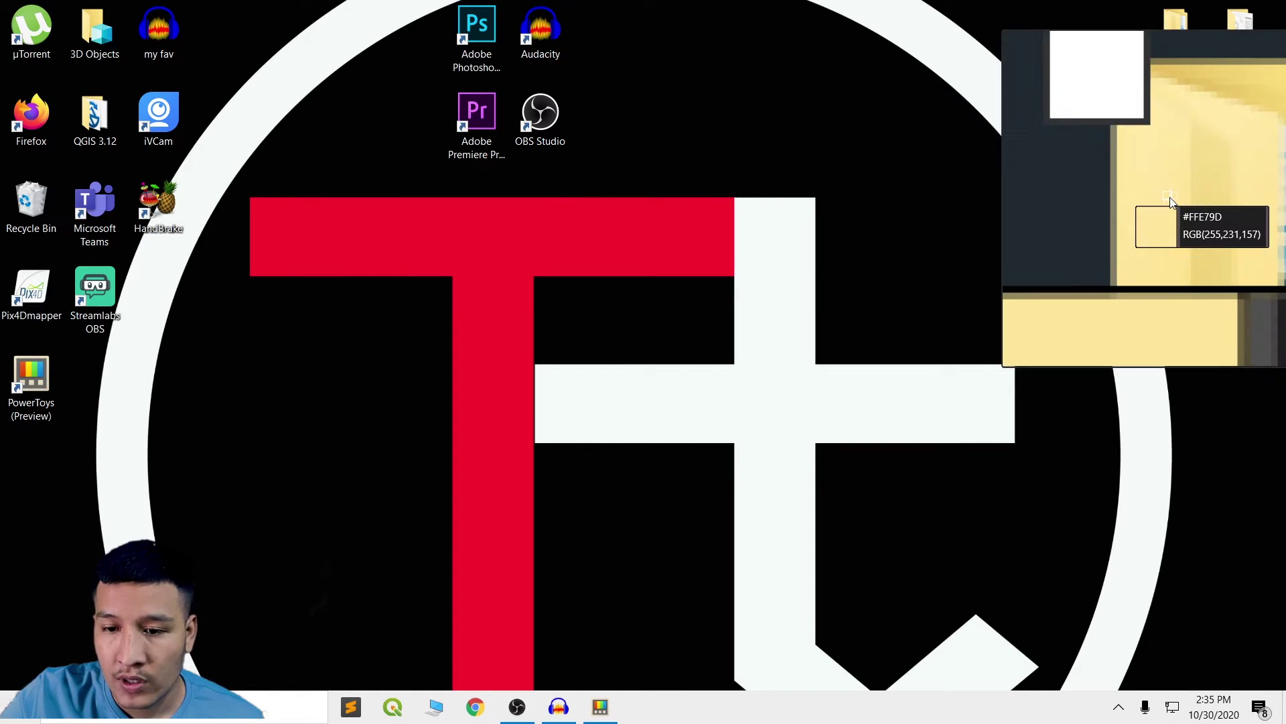
{"action": "scroll", "coordinate": [1170, 197], "scroll_direction": "down", "scroll_amount": 1}
{"action": "scroll", "coordinate": [1170, 197], "scroll_direction": "up", "scroll_amount": 1}
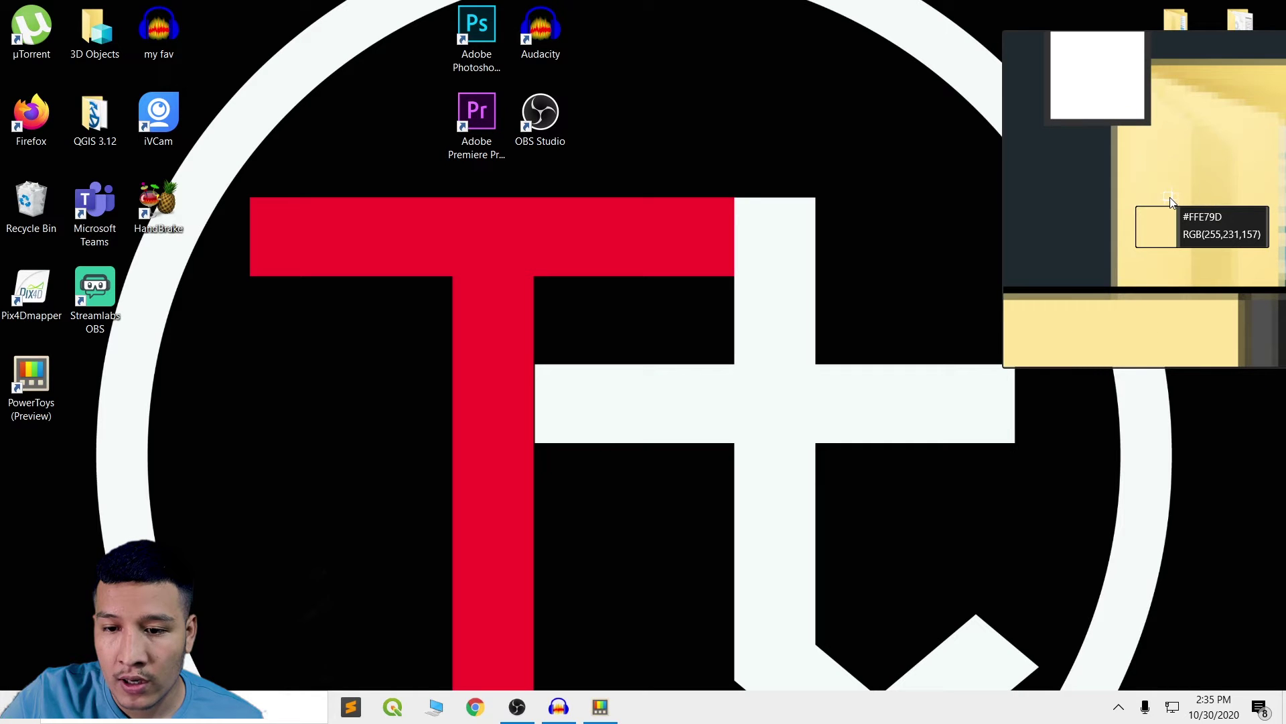
{"action": "scroll", "coordinate": [1169, 199], "scroll_direction": "down", "scroll_amount": 2}
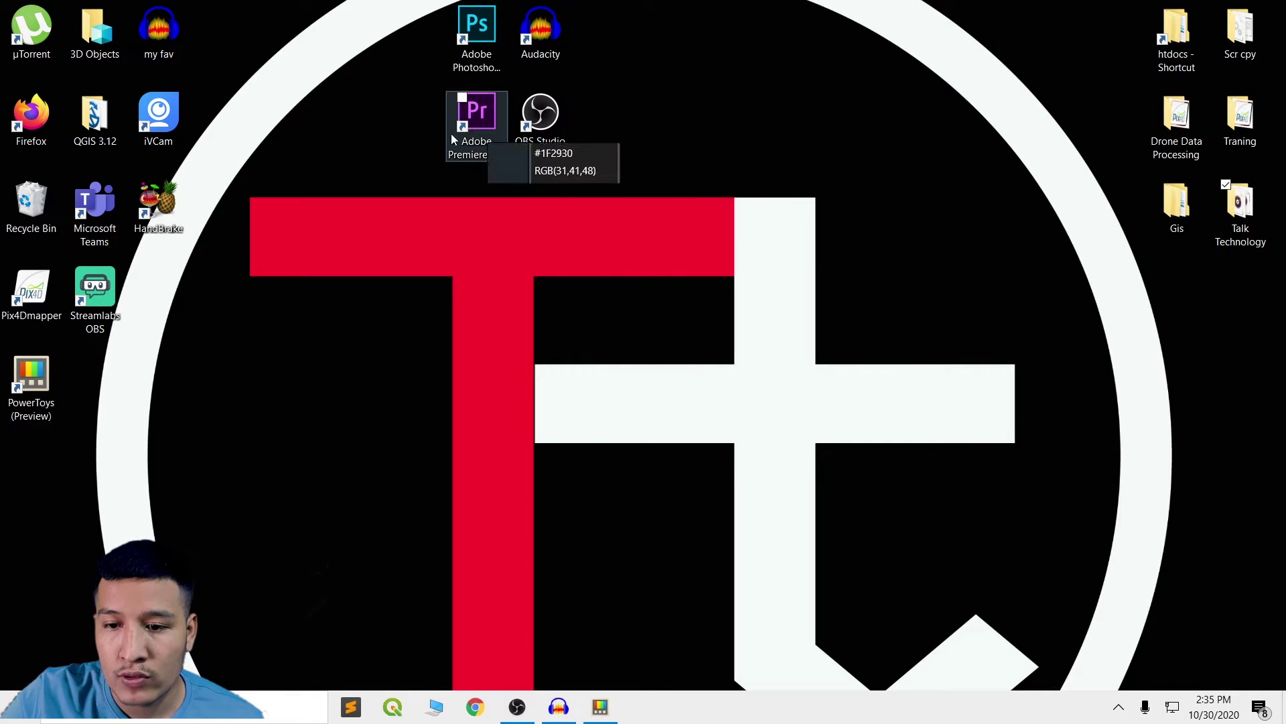
- Magnify the Firefox icon with Color Picker and pick the black colour of the wallpaper
{"action": "scroll", "coordinate": [43, 118], "scroll_direction": "up", "scroll_amount": 2}
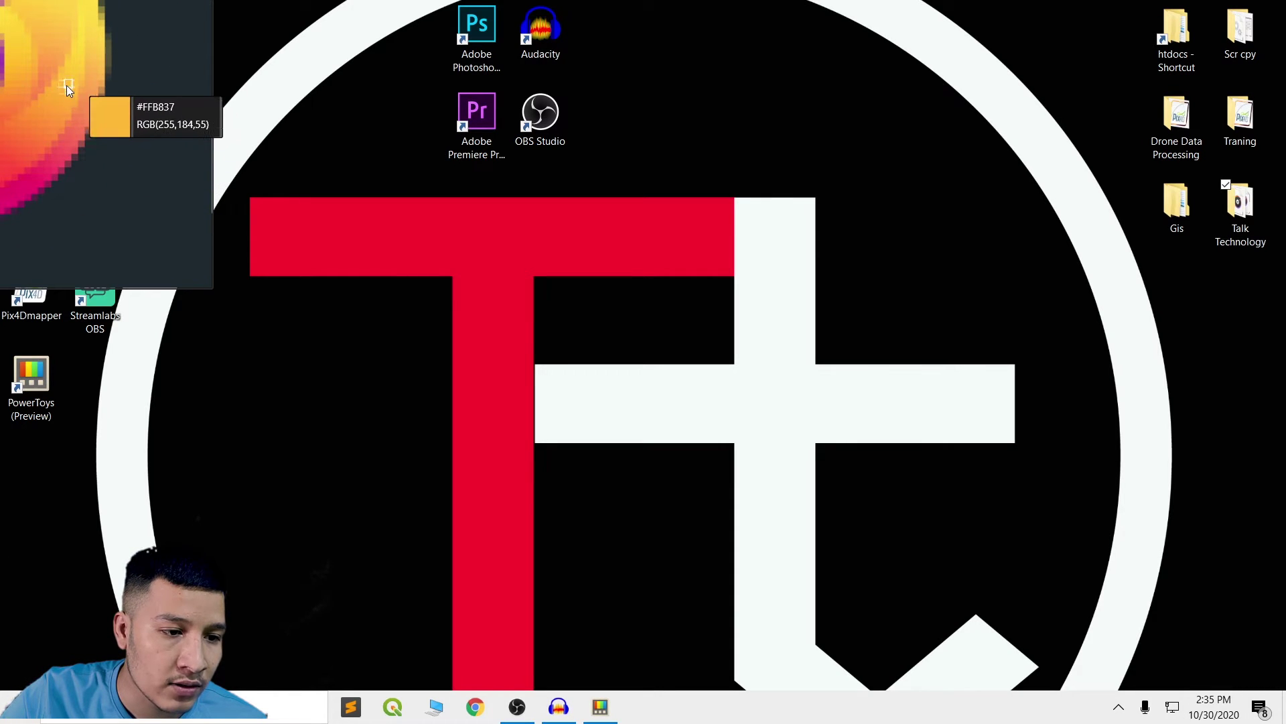
{"action": "scroll", "coordinate": [67, 77], "scroll_direction": "down", "scroll_amount": 1}
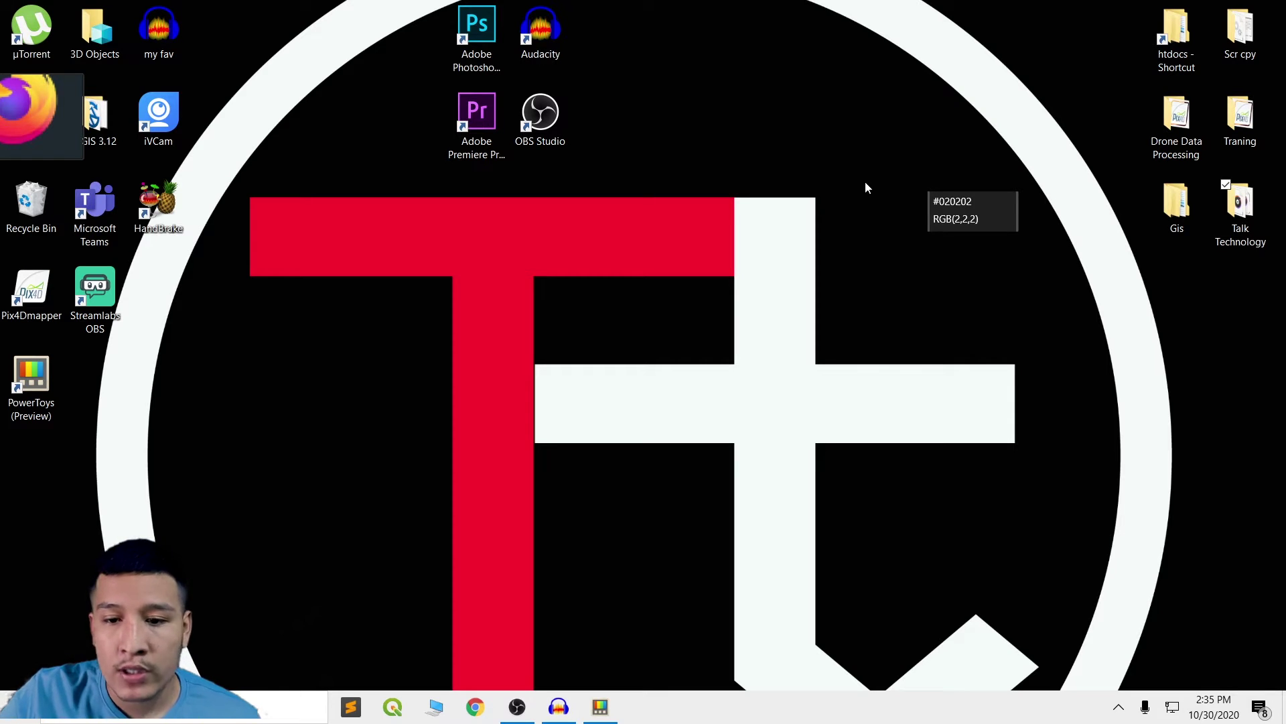
{"action": "left_click", "coordinate": [898, 171]}
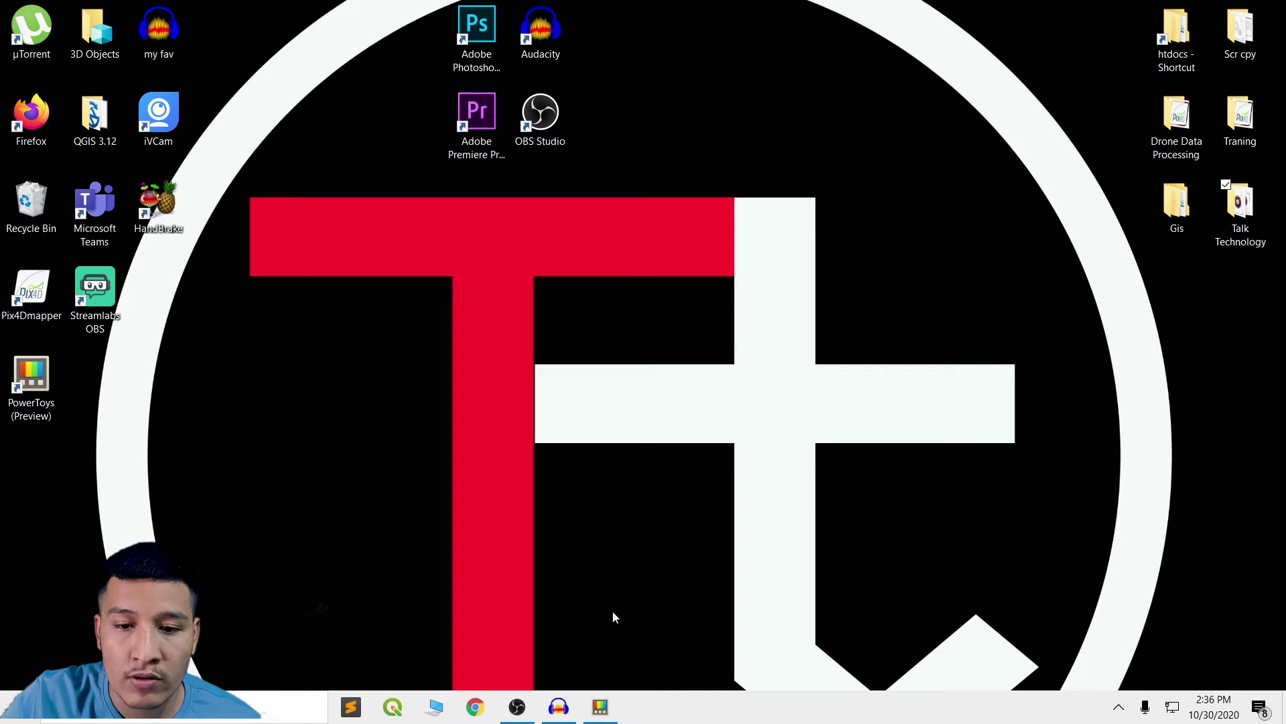
- Return to PowerToys Settings and open the FancyZones page to view its zone behavior options
{"action": "left_click", "coordinate": [601, 709]}
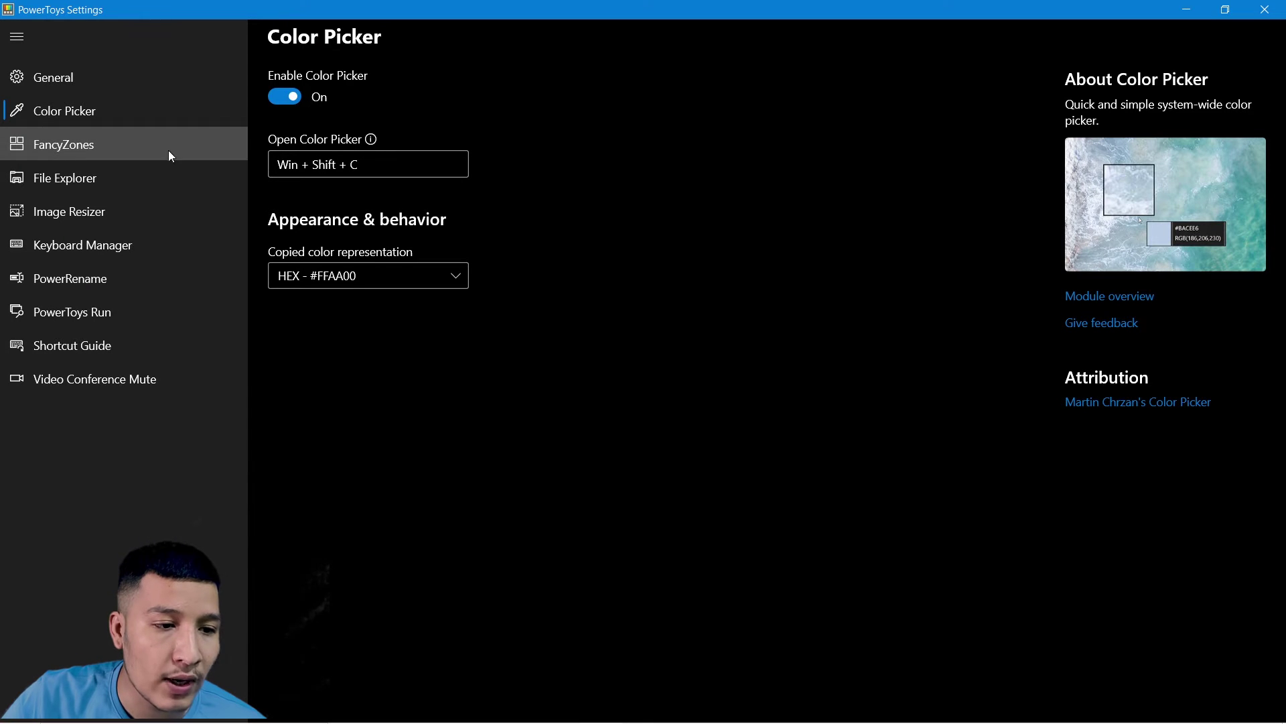
{"action": "left_click", "coordinate": [99, 147]}
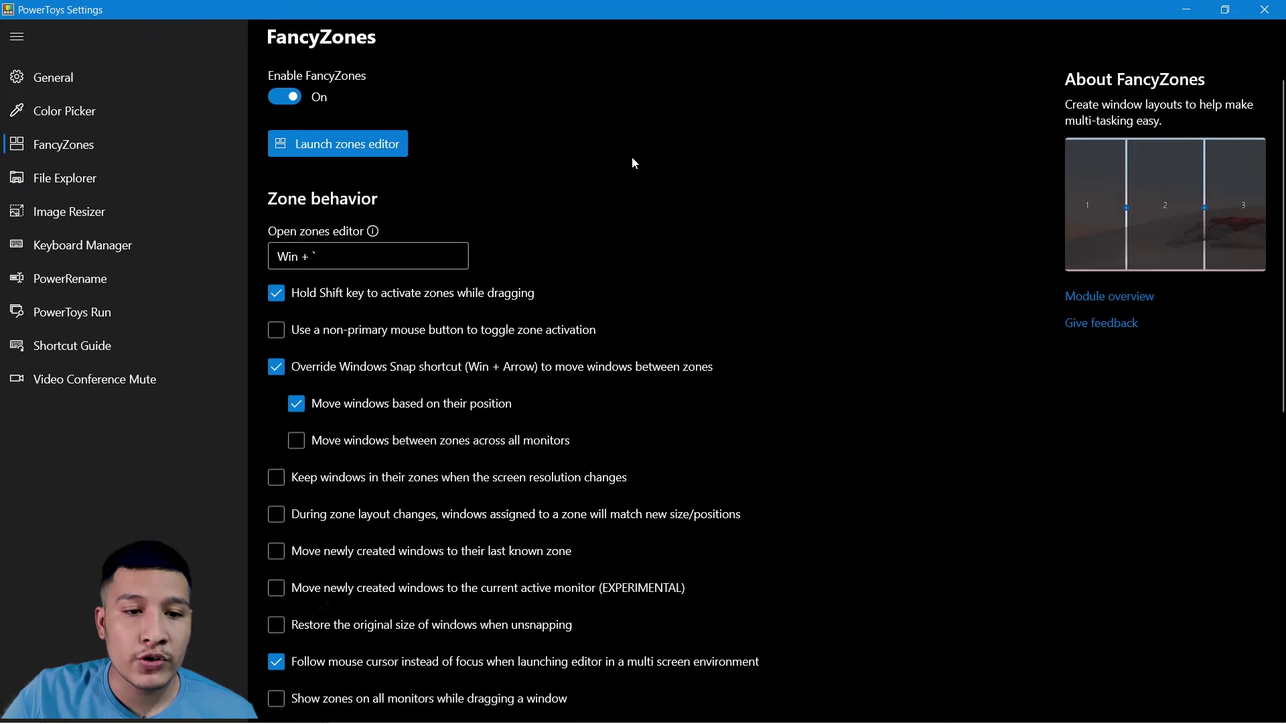
{"action": "scroll", "coordinate": [657, 142], "scroll_direction": "down", "scroll_amount": 2}
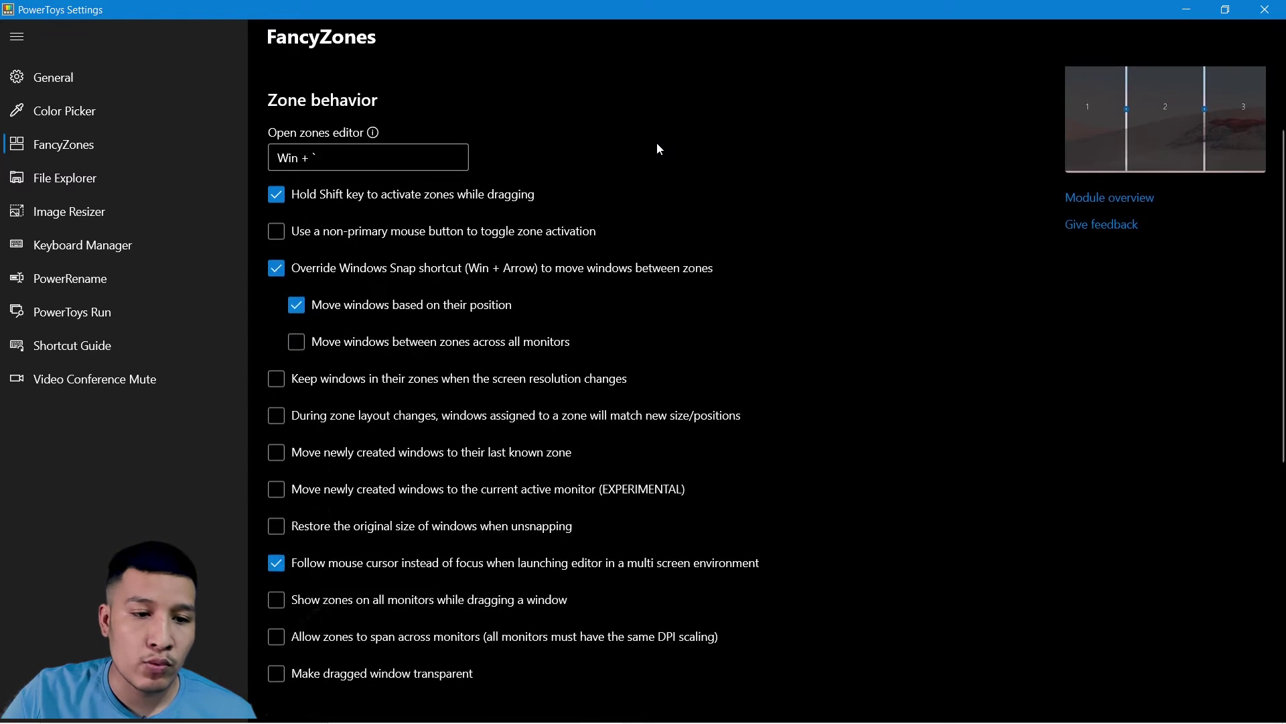
{"action": "scroll", "coordinate": [656, 142], "scroll_direction": "up", "scroll_amount": 2}
- Launch the FancyZones editor, start a new custom layout, and add three zones to it
{"action": "left_click", "coordinate": [331, 138]}
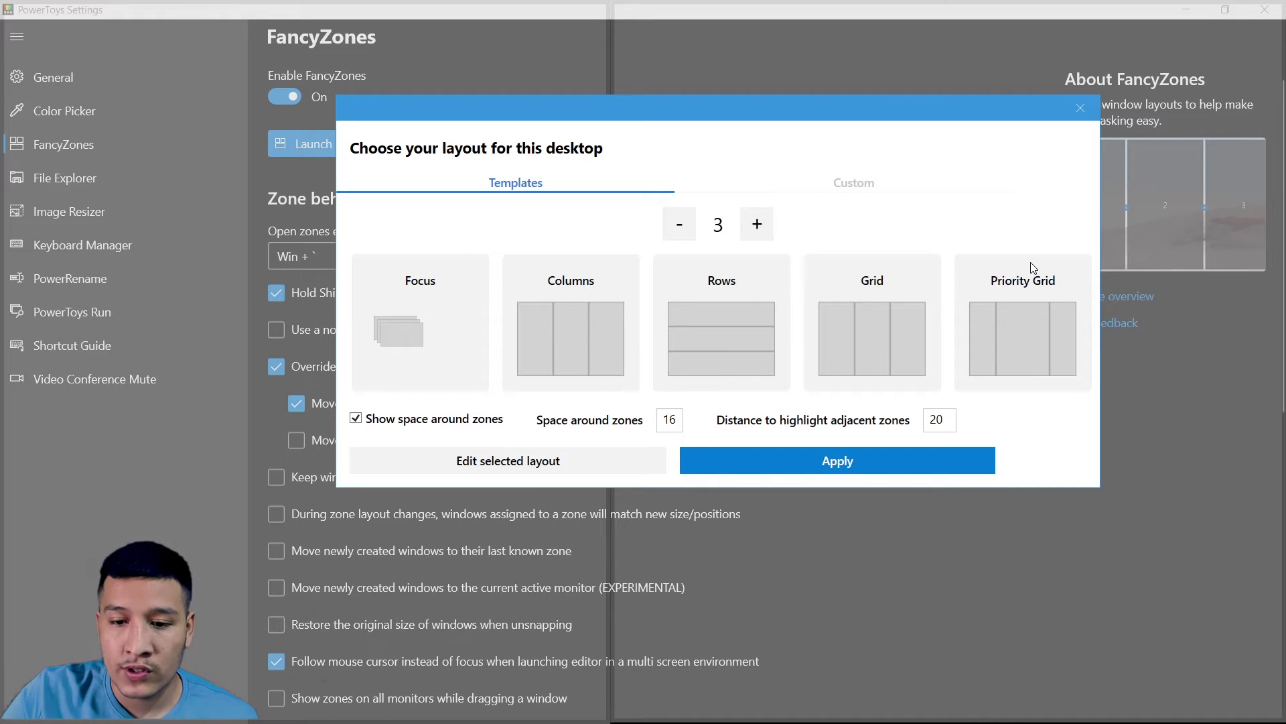
{"action": "left_click", "coordinate": [868, 183]}
{"action": "left_click", "coordinate": [453, 485]}
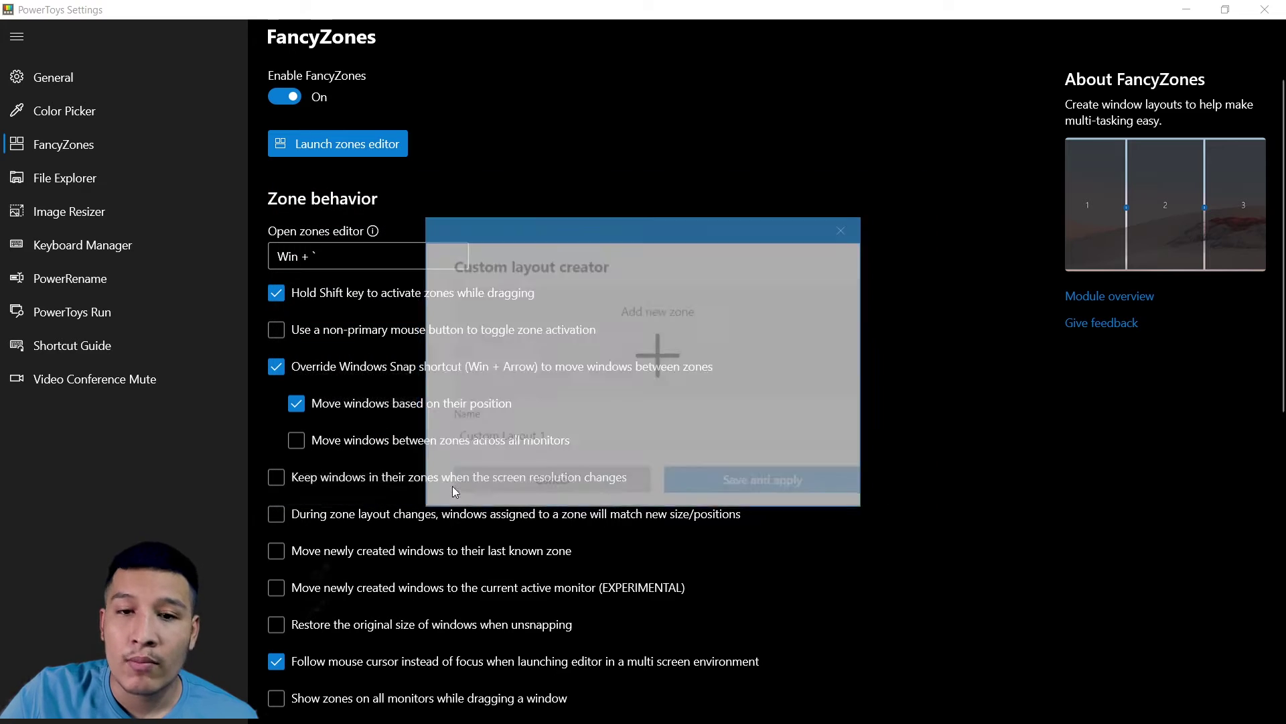
{"action": "left_click", "coordinate": [667, 316]}
{"action": "left_click", "coordinate": [668, 319]}
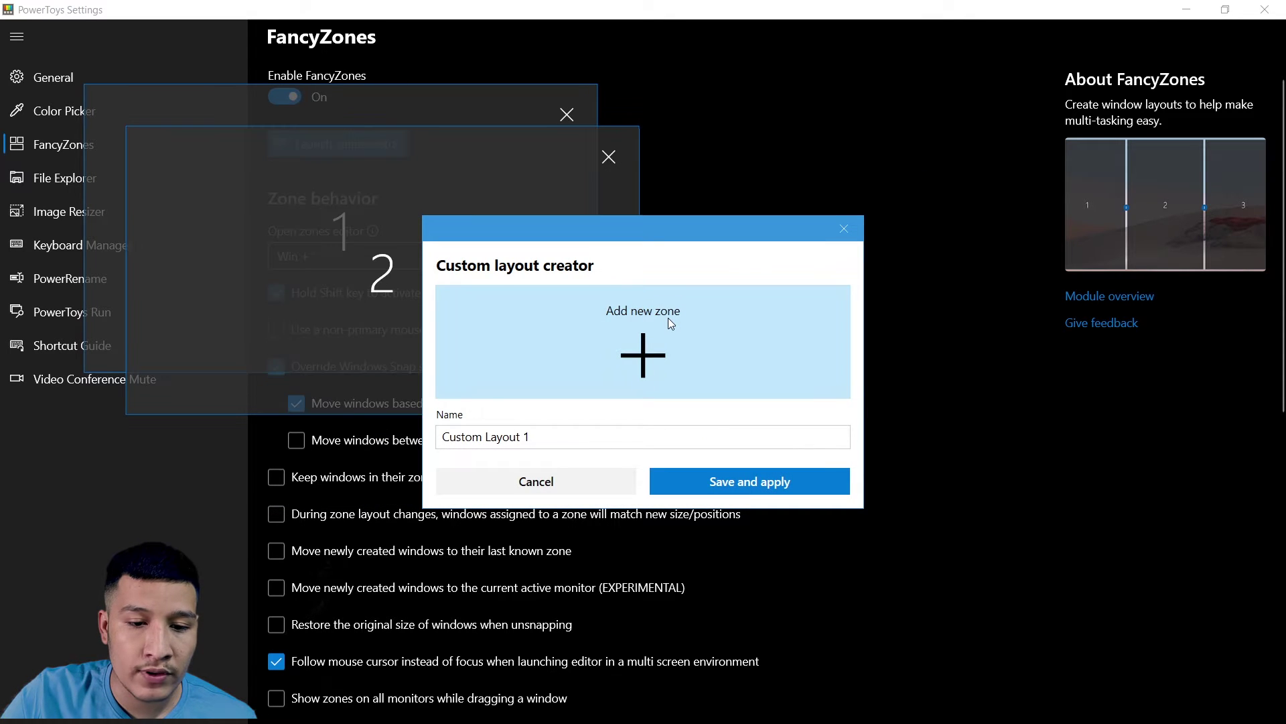
{"action": "left_click", "coordinate": [668, 318]}
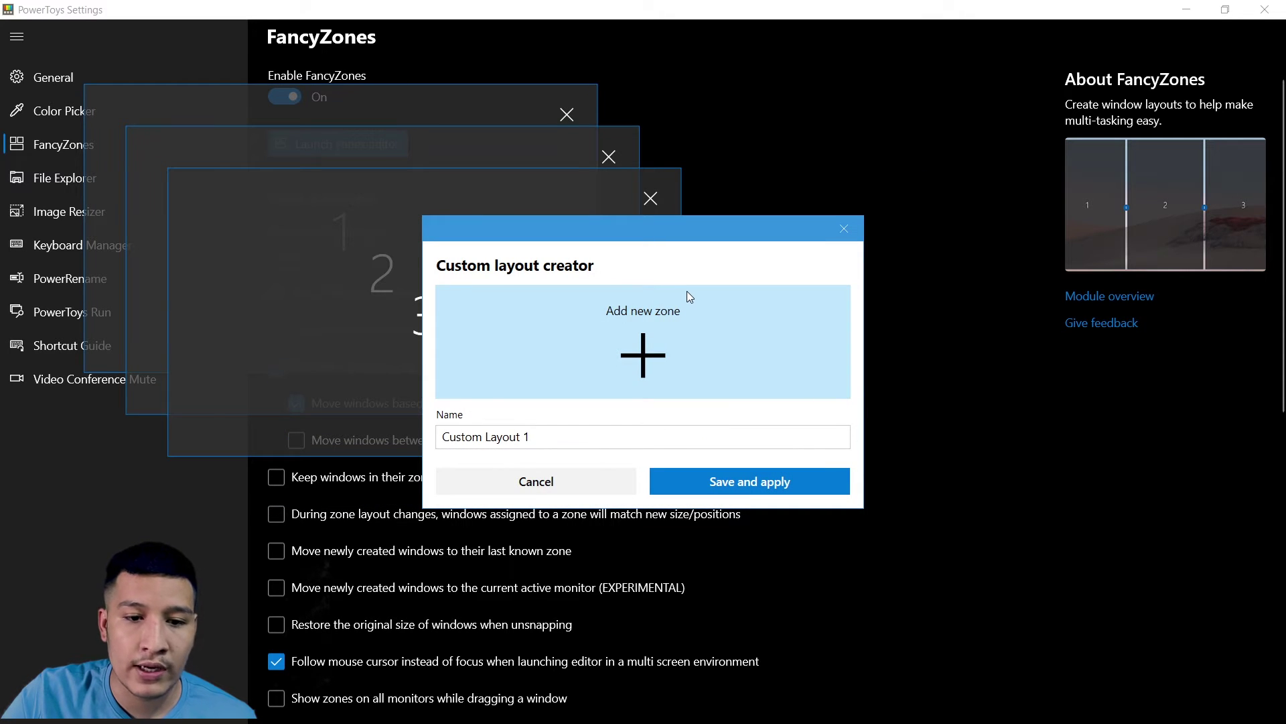
- Move the layout creator dialog aside and stretch zone 3 to cover the full-height right half of the screen
{"action": "left_click_drag", "start_coordinate": [729, 229], "coordinate": [254, 387]}
{"action": "left_click_drag", "start_coordinate": [596, 255], "coordinate": [1062, 186]}
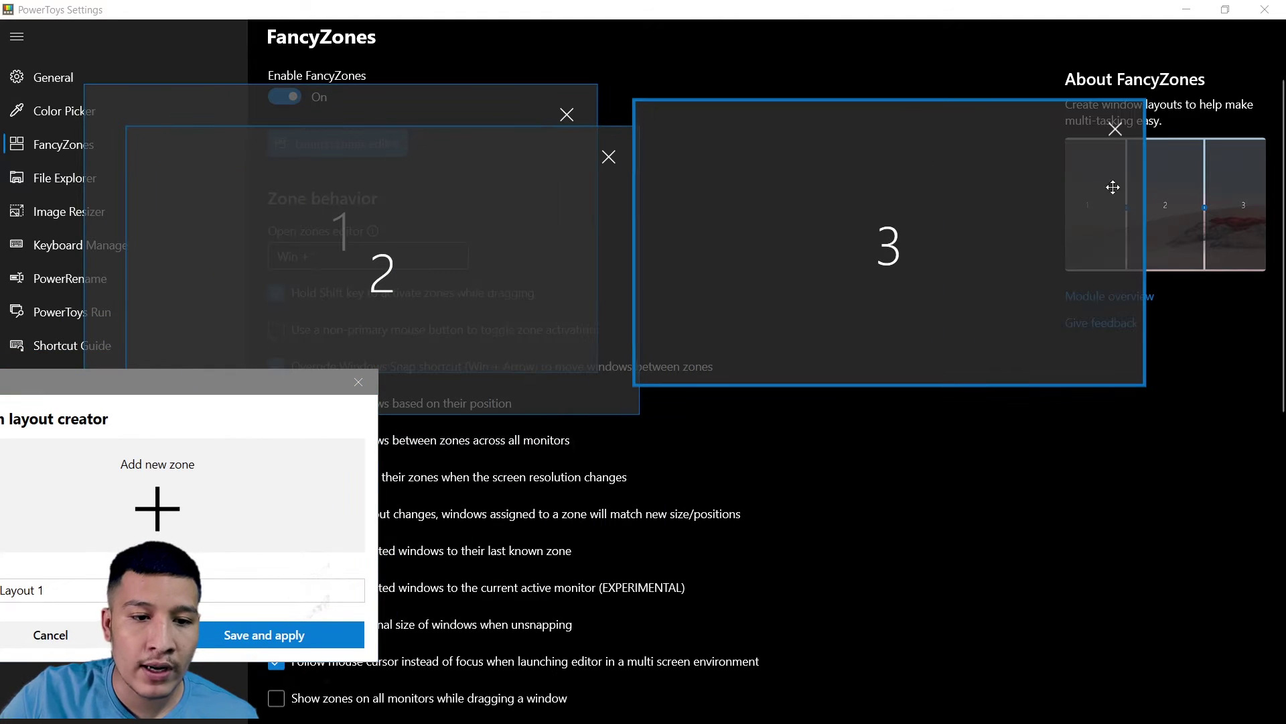
{"action": "left_click_drag", "start_coordinate": [1145, 199], "coordinate": [1270, 201]}
{"action": "left_click_drag", "start_coordinate": [1031, 387], "coordinate": [1059, 722]}
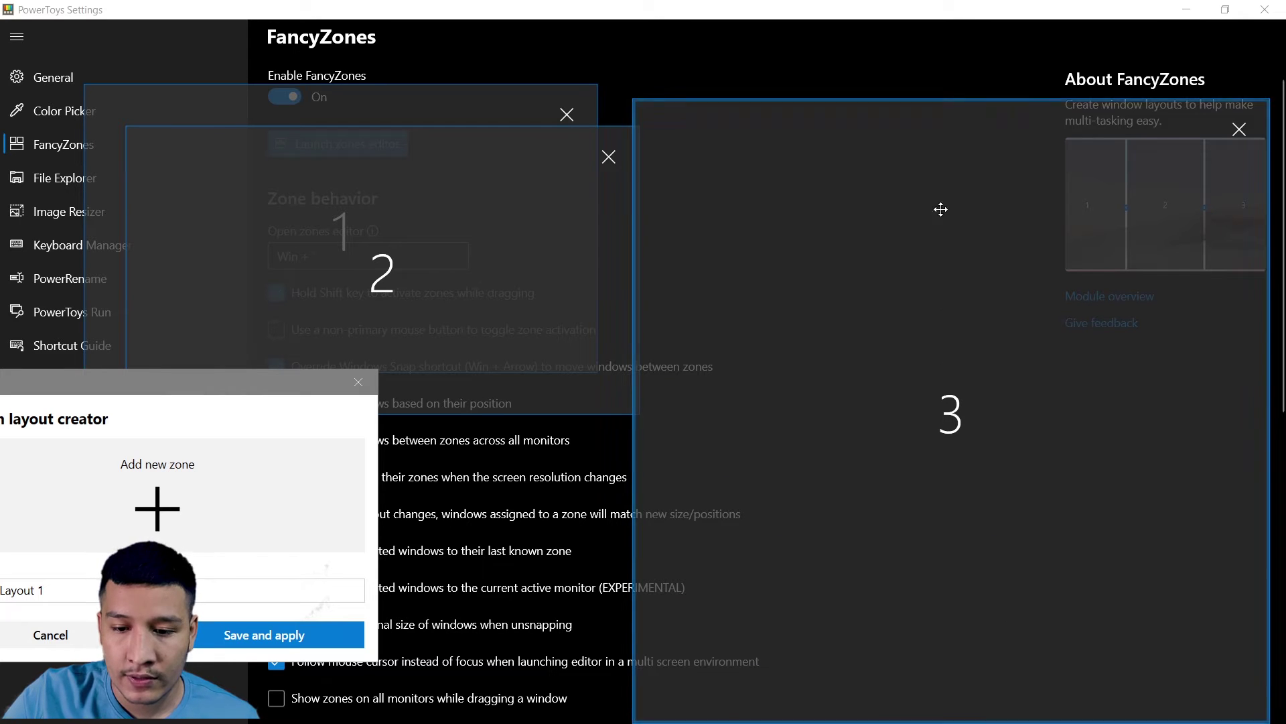
{"action": "left_click_drag", "start_coordinate": [1002, 98], "coordinate": [1003, 2]}
{"action": "left_click_drag", "start_coordinate": [1271, 107], "coordinate": [1285, 107]}
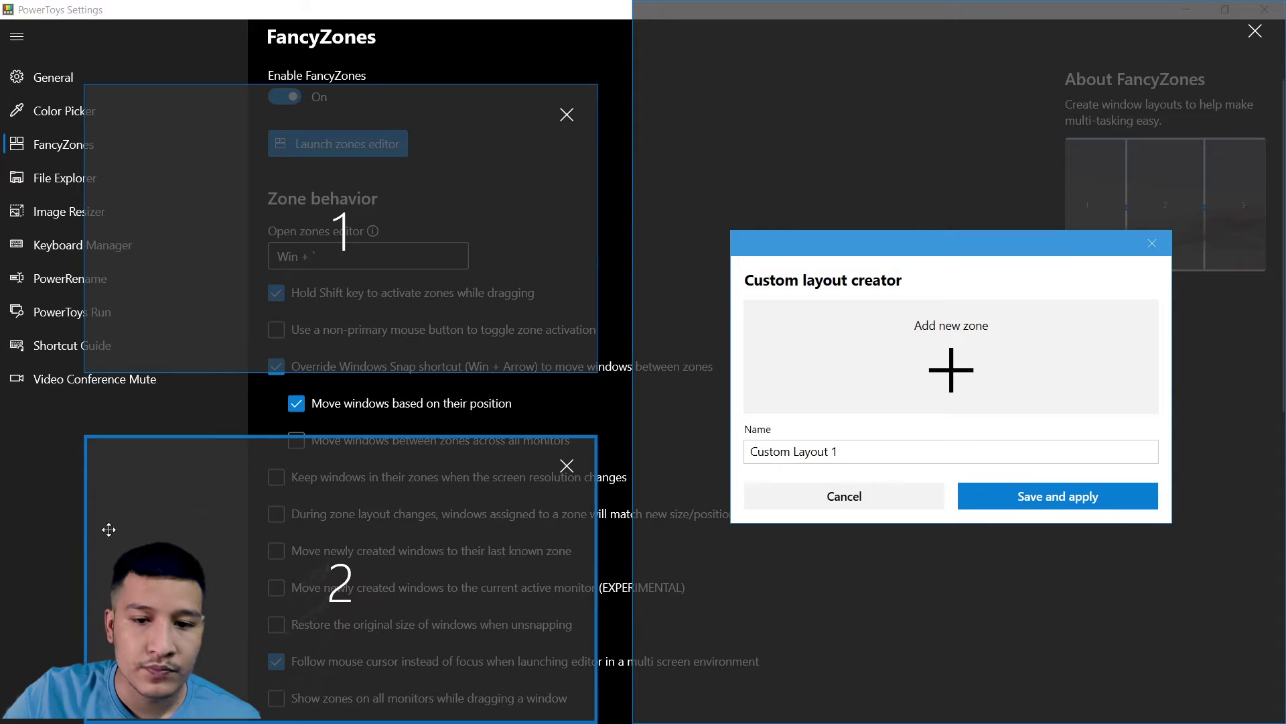
- Stretch zone 2 to fill the lower-left area of the layout up to the edge of zone 3
{"action": "left_click_drag", "start_coordinate": [86, 535], "coordinate": [2, 520]}
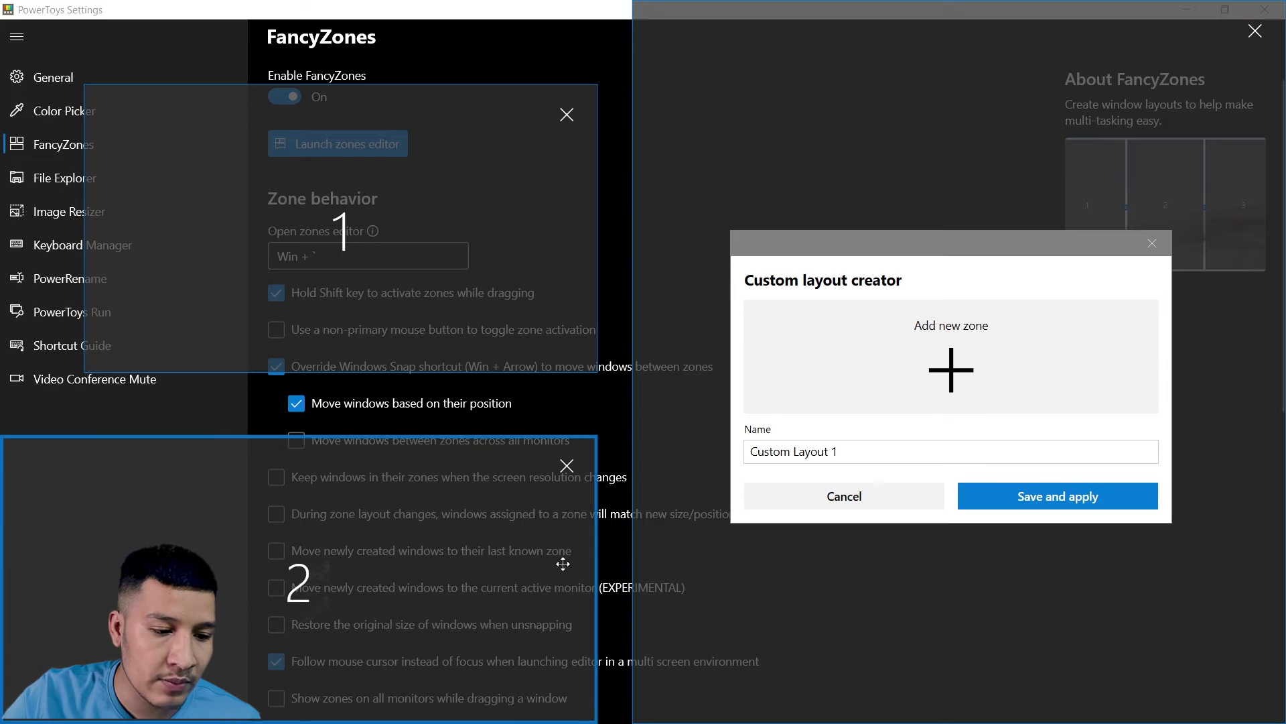
{"action": "left_click_drag", "start_coordinate": [605, 570], "coordinate": [633, 570]}
{"action": "left_click_drag", "start_coordinate": [402, 434], "coordinate": [402, 402]}
- Resize zone 1 to fill the remaining upper-left area, and save and apply Custom Layout 1
{"action": "left_click_drag", "start_coordinate": [389, 85], "coordinate": [388, 1]}
{"action": "left_click_drag", "start_coordinate": [86, 201], "coordinate": [1, 201]}
{"action": "left_click_drag", "start_coordinate": [335, 372], "coordinate": [335, 401]}
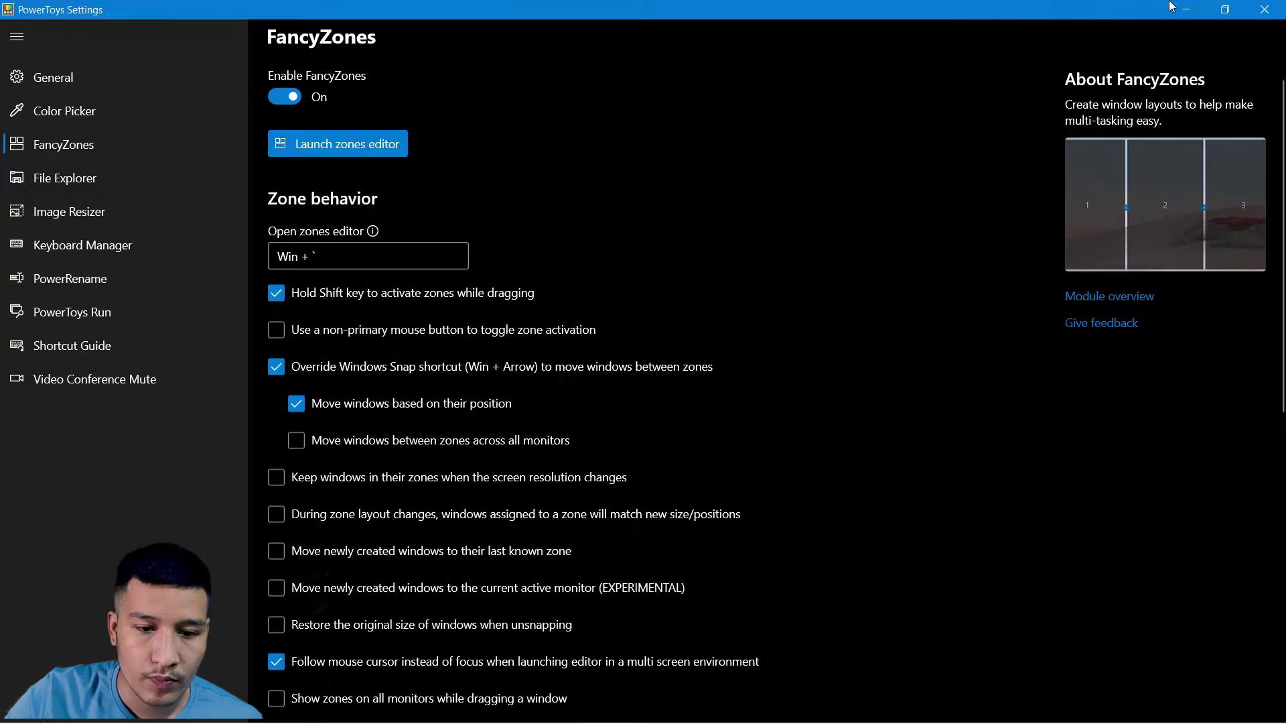
{"action": "left_click_drag", "start_coordinate": [597, 253], "coordinate": [632, 253]}
{"action": "left_click_drag", "start_coordinate": [906, 234], "coordinate": [945, 216]}
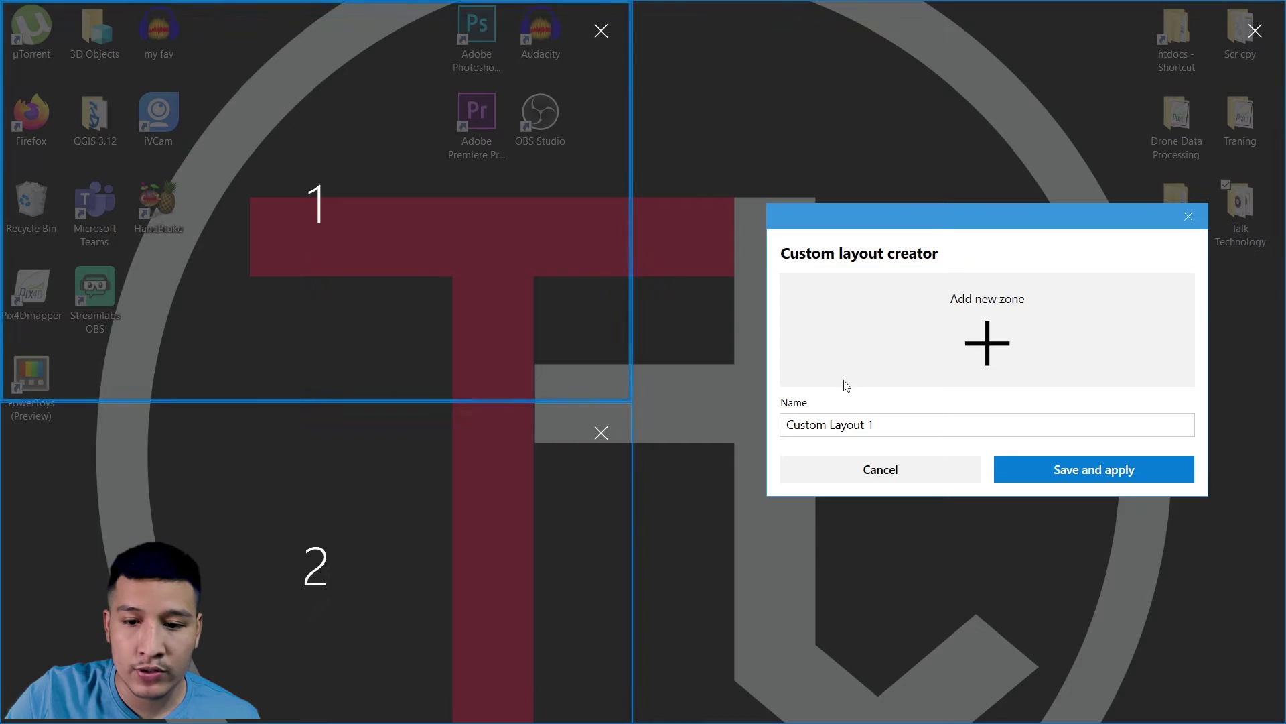
{"action": "left_click", "coordinate": [1079, 472]}
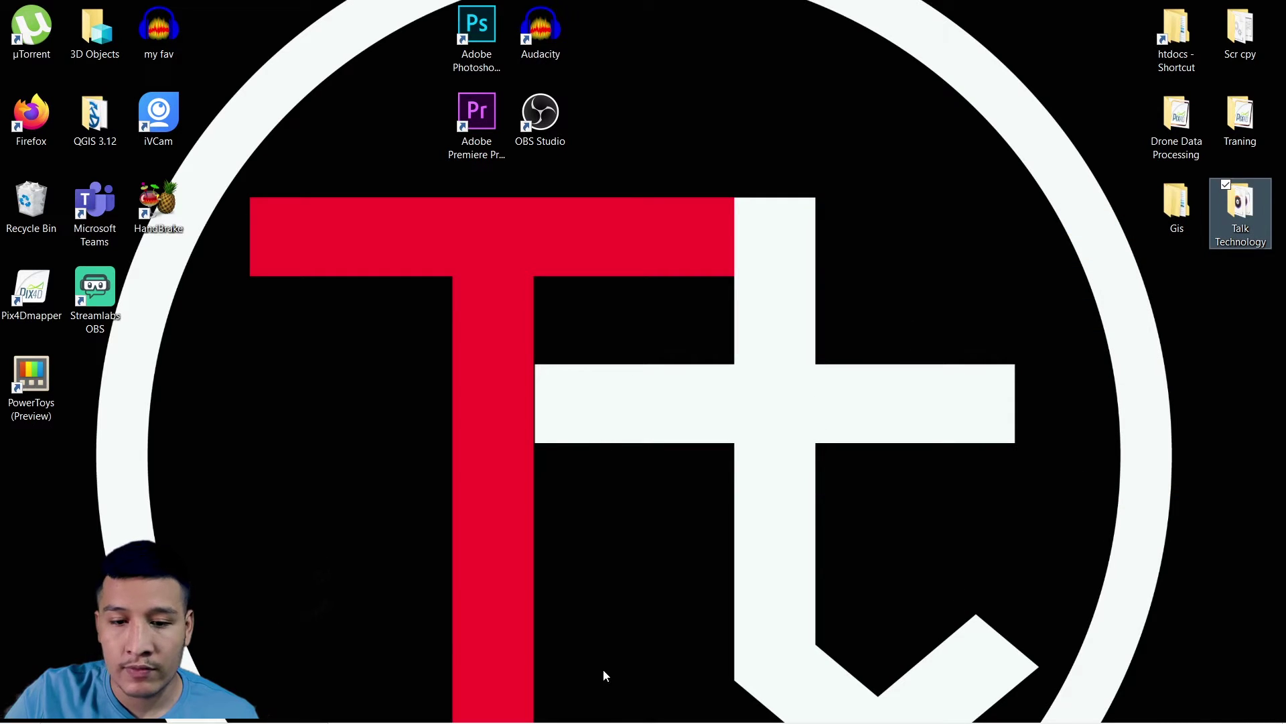
- Open a Chrome window and snap it into zone 1 of the layout
{"action": "left_click", "coordinate": [615, 715]}
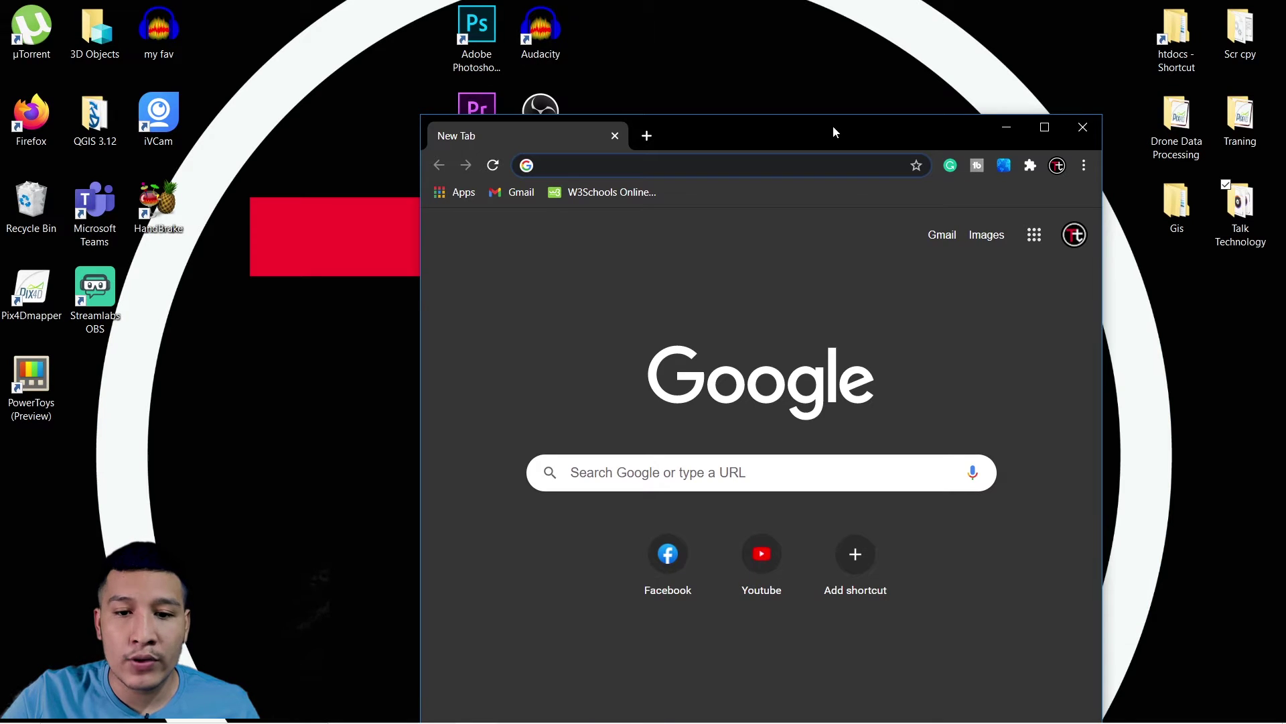
{"action": "left_click_drag", "start_coordinate": [825, 126], "coordinate": [709, 200]}
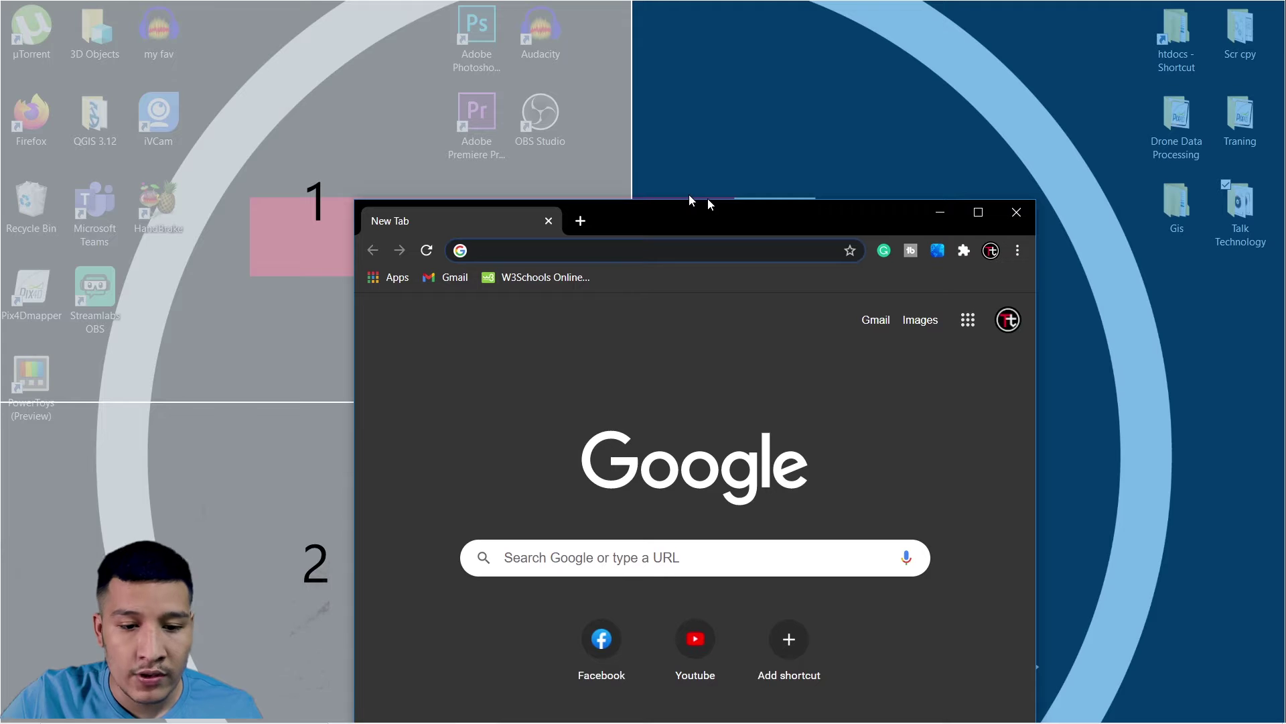
{"action": "left_click_drag", "start_coordinate": [707, 199], "coordinate": [707, 198]}
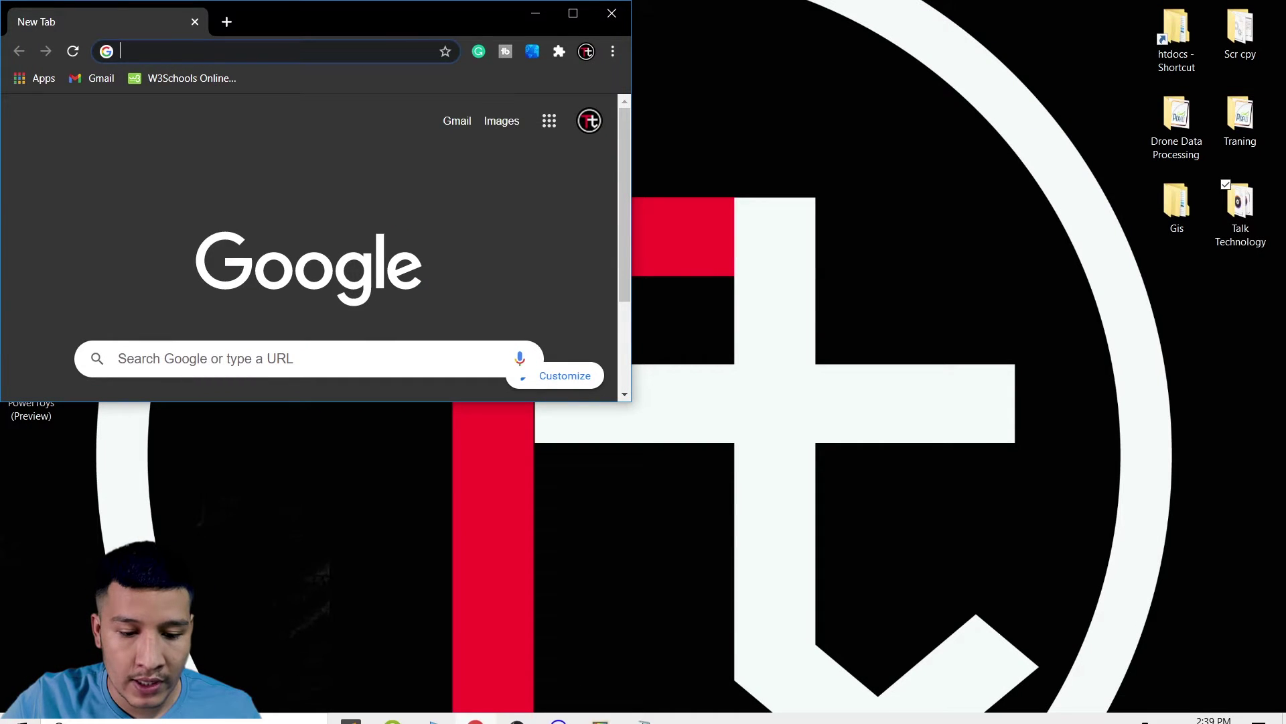
- Open Notepad and snap it into zone 2, and snap the PowerToys Settings window into zone 3
{"action": "left_click", "coordinate": [642, 707]}
{"action": "left_click_drag", "start_coordinate": [816, 151], "coordinate": [361, 465]}
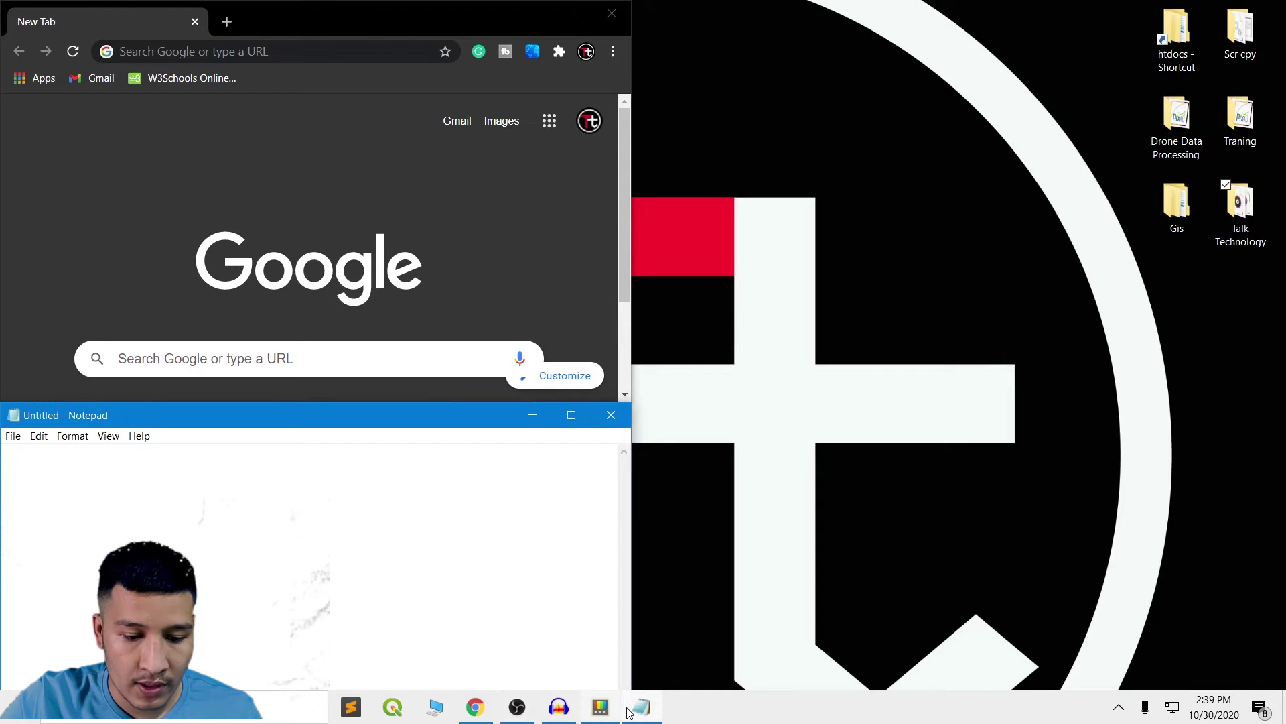
{"action": "left_click", "coordinate": [600, 707]}
{"action": "left_click_drag", "start_coordinate": [829, 147], "coordinate": [1085, 95]}
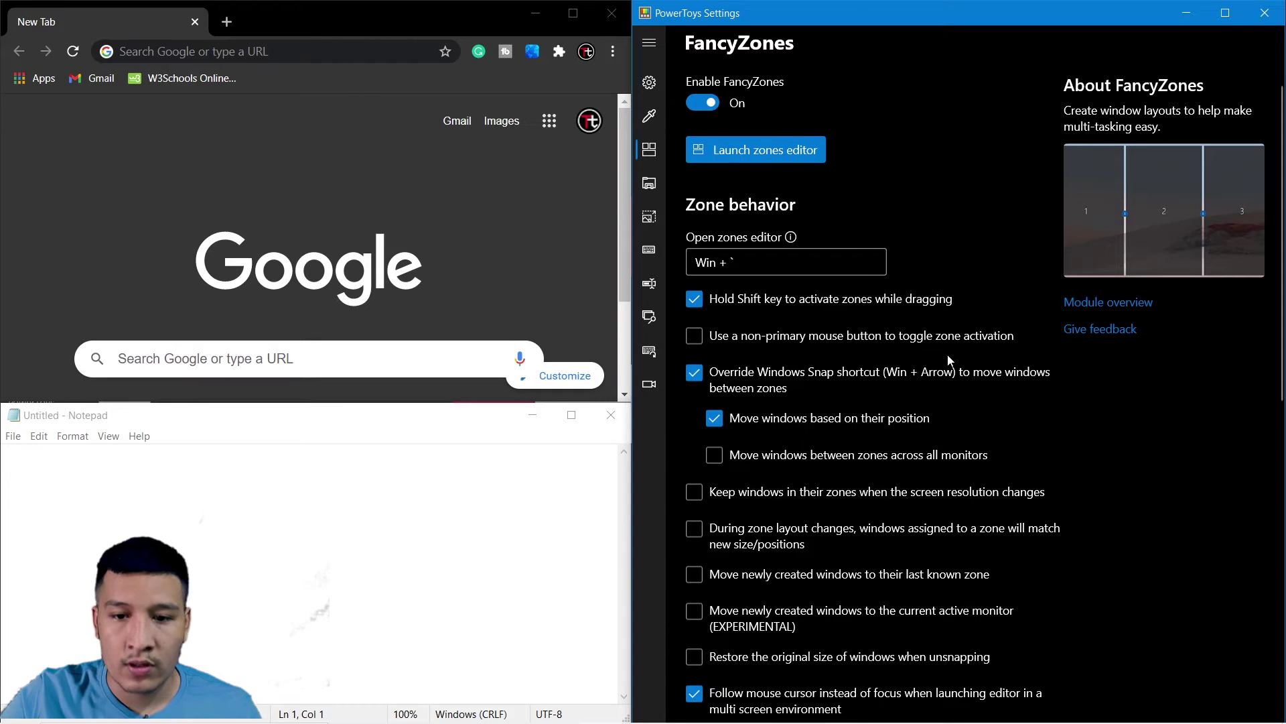
- Enter "naskamskams" in the snapped Notepad window and browse down the new tab page in Chrome
{"action": "left_click", "coordinate": [244, 515]}
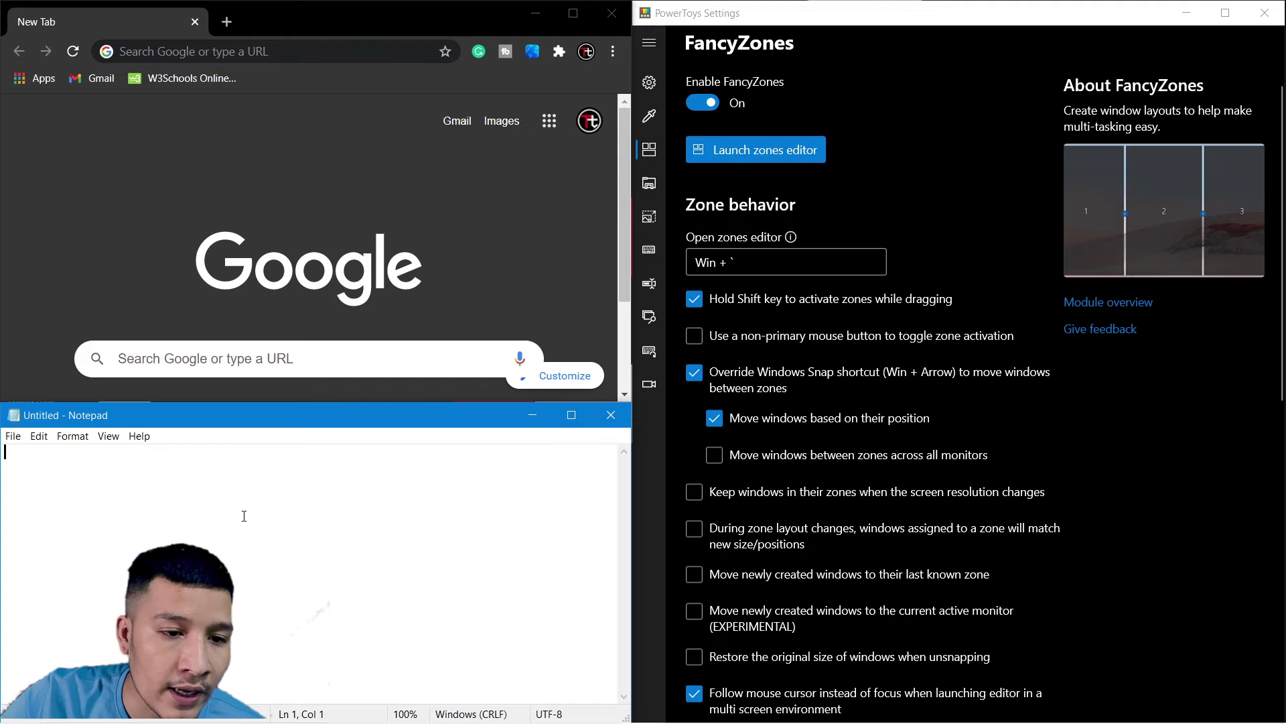
{"action": "type", "text": "naskamskams"}
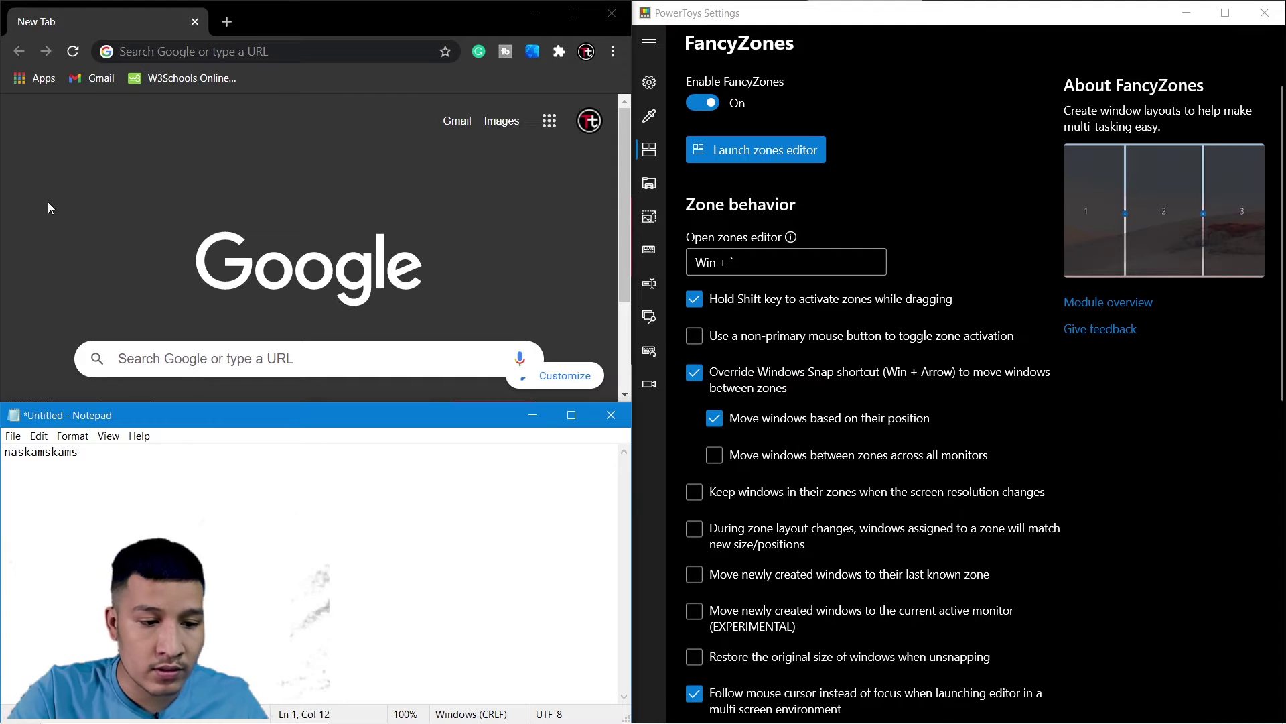
{"action": "left_click", "coordinate": [130, 241]}
{"action": "scroll", "coordinate": [268, 181], "scroll_direction": "down", "scroll_amount": 2}
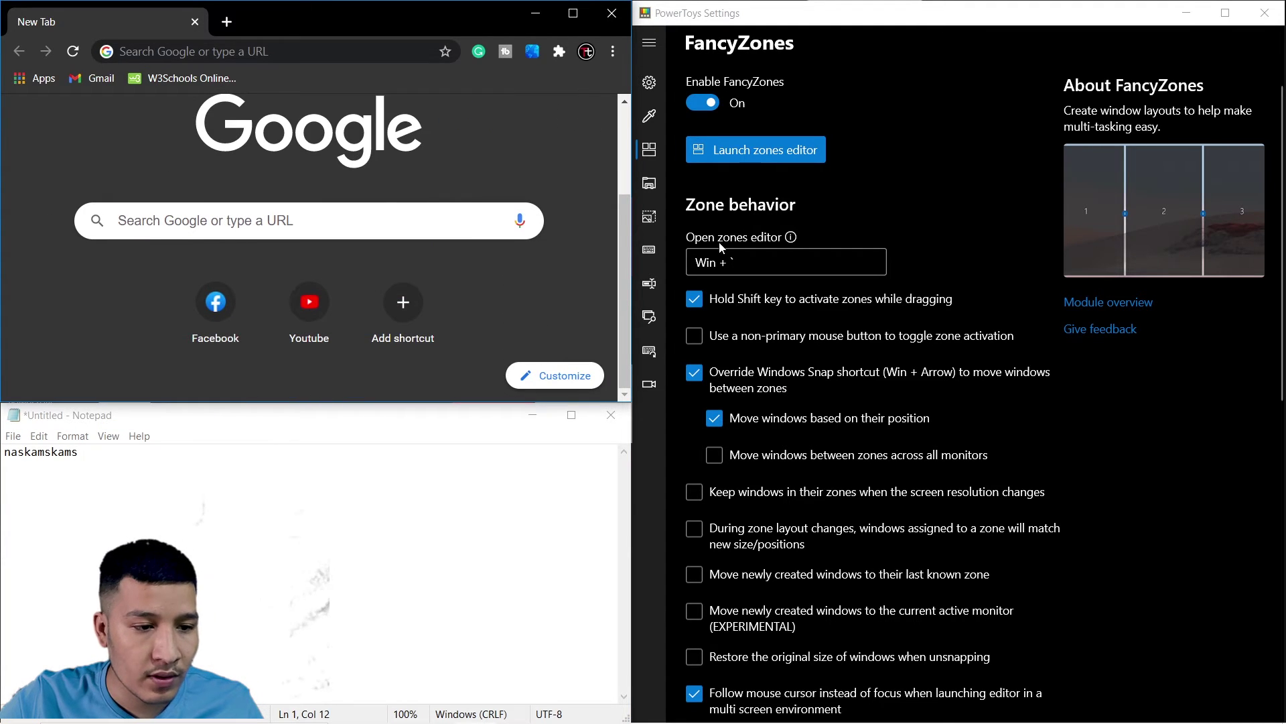
- Look through the remaining FancyZones settings, including appearance and excluded apps, and switch between the snapped windows
{"action": "scroll", "coordinate": [871, 177], "scroll_direction": "down", "scroll_amount": 10}
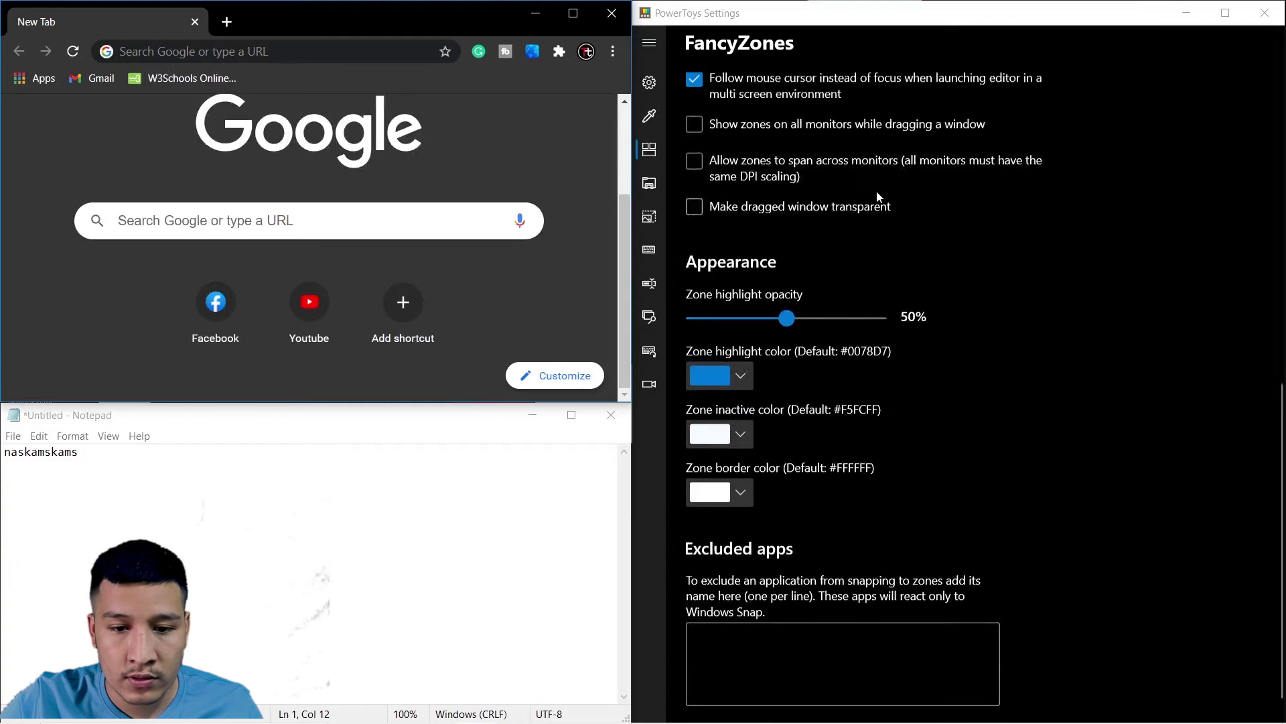
{"action": "scroll", "coordinate": [879, 195], "scroll_direction": "up", "scroll_amount": 10}
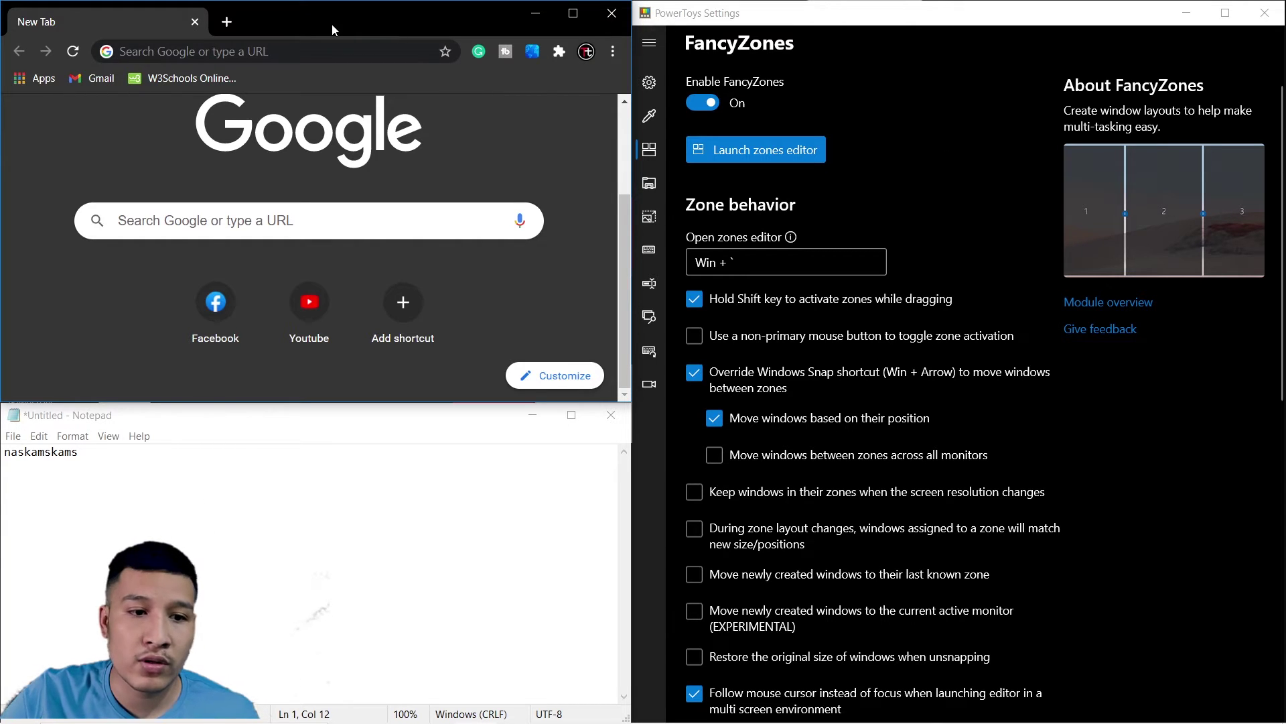
{"action": "left_click", "coordinate": [993, 20]}
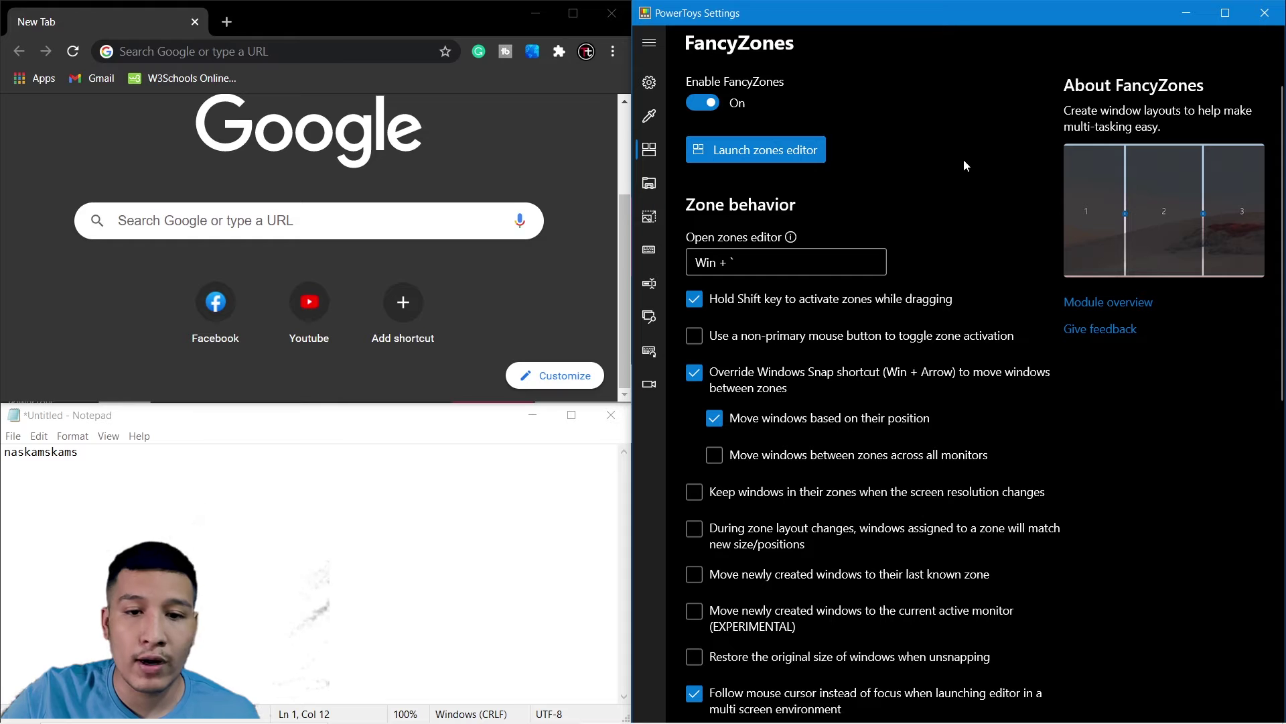
{"action": "left_click", "coordinate": [339, 456]}
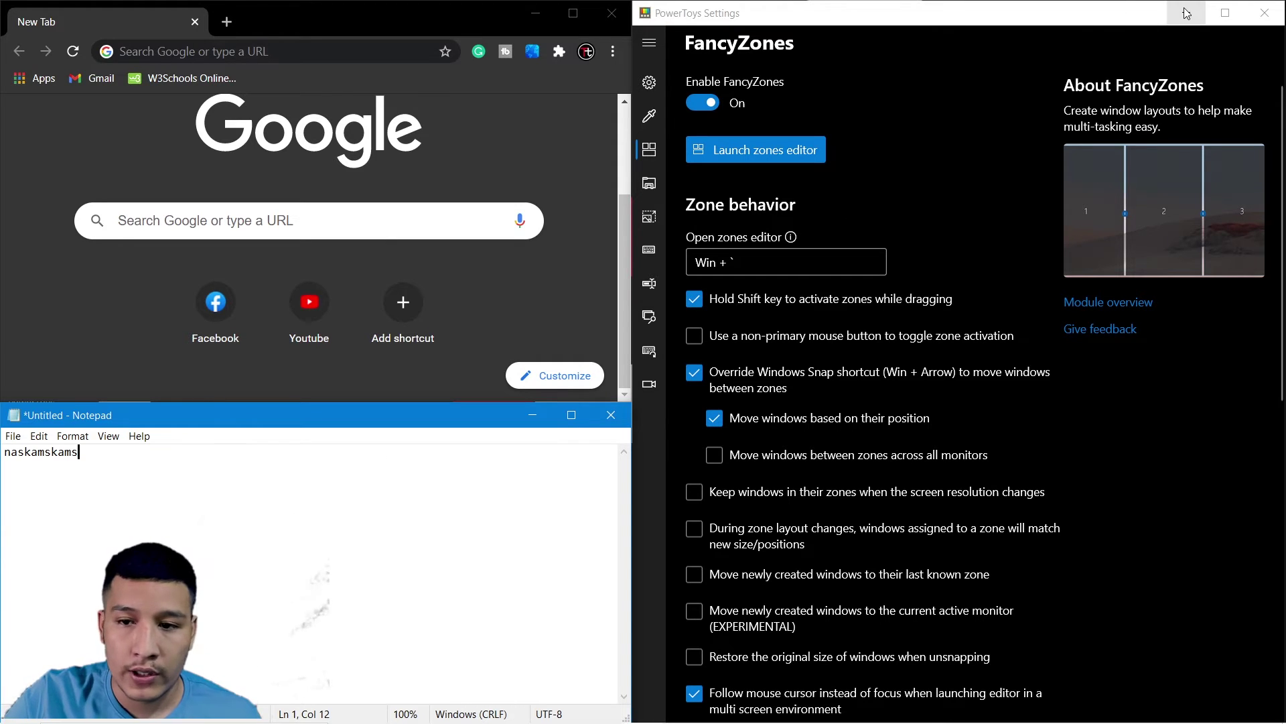
- Open the PowerToys File Explorer settings and enable SVG preview, Markdown preview and SVG thumbnails
{"action": "mouse_move", "coordinate": [617, 711]}
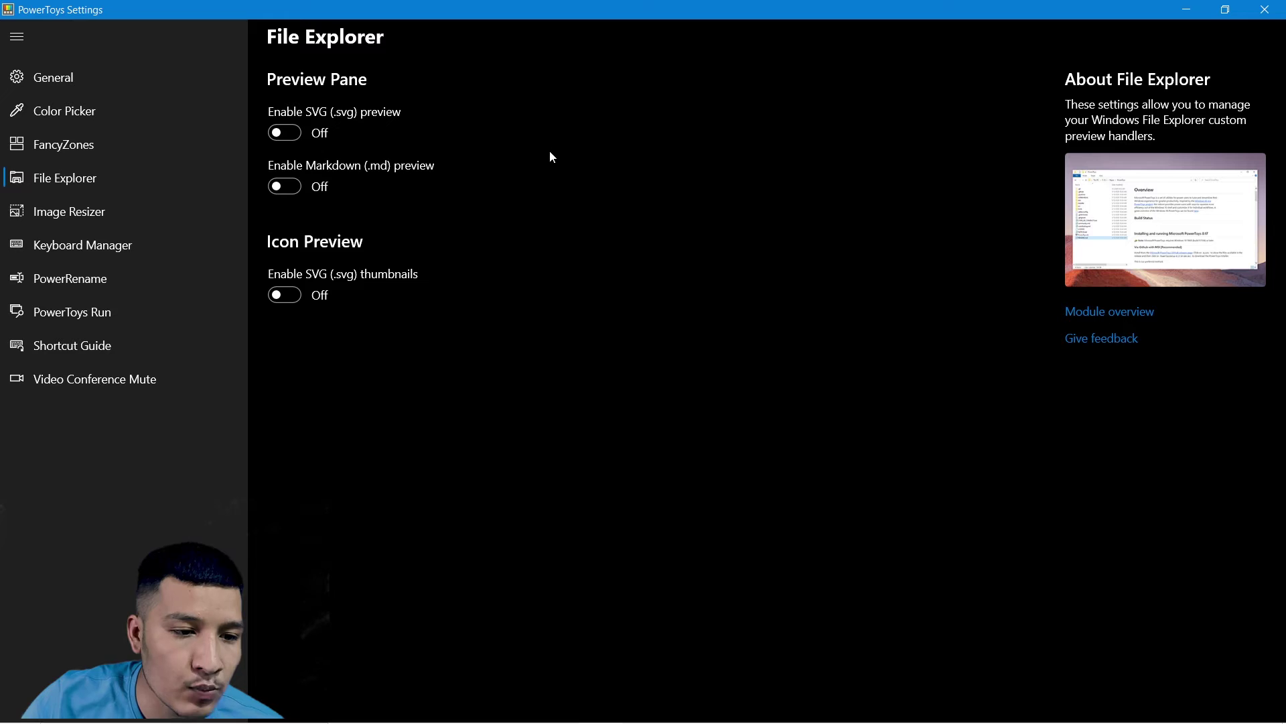
{"action": "left_click", "coordinate": [284, 132]}
{"action": "left_click", "coordinate": [286, 131]}
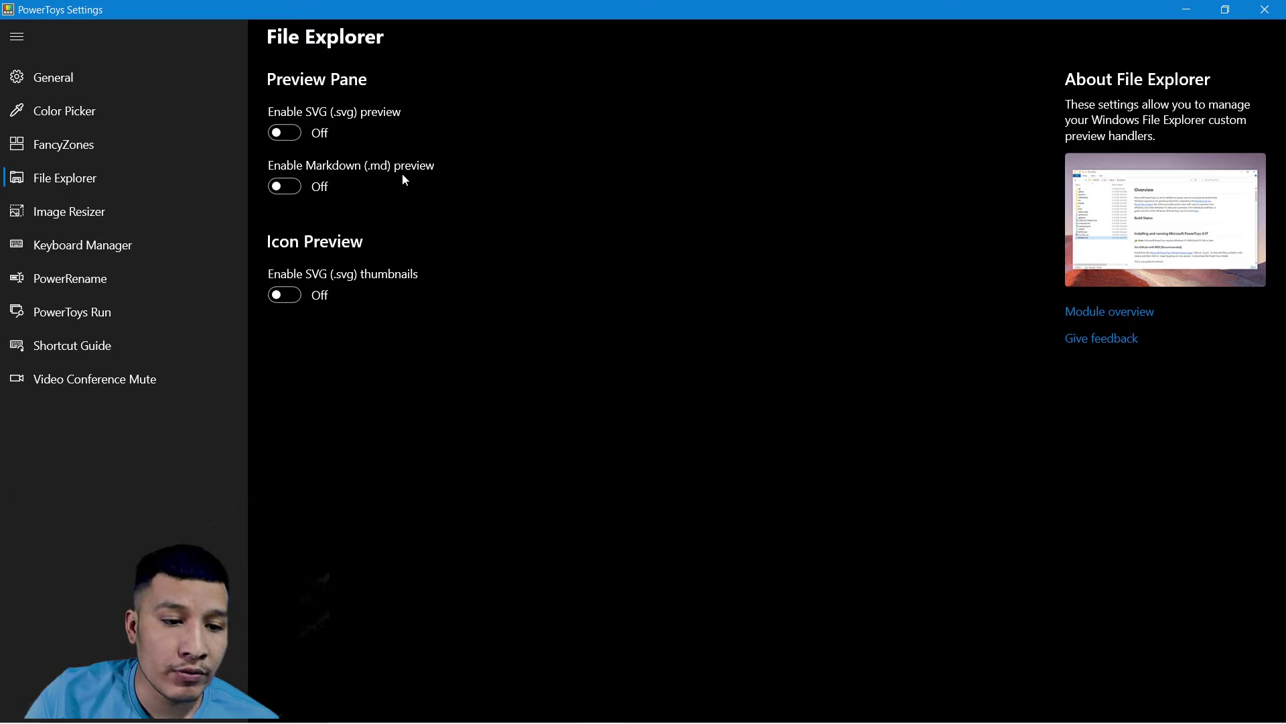
{"action": "left_click", "coordinate": [302, 289]}
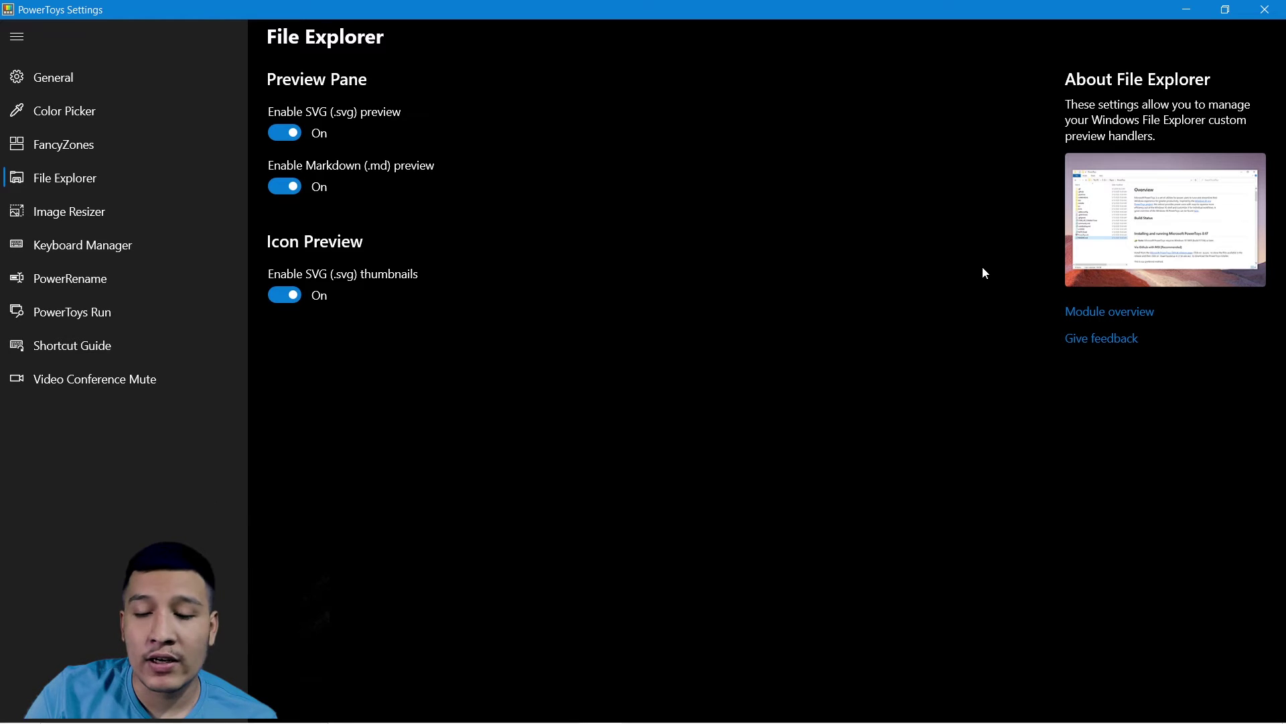
- Open the File Explorer module overview, review its preview pane and SVG icon rendering examples, and close the page
{"action": "left_click", "coordinate": [1129, 315]}
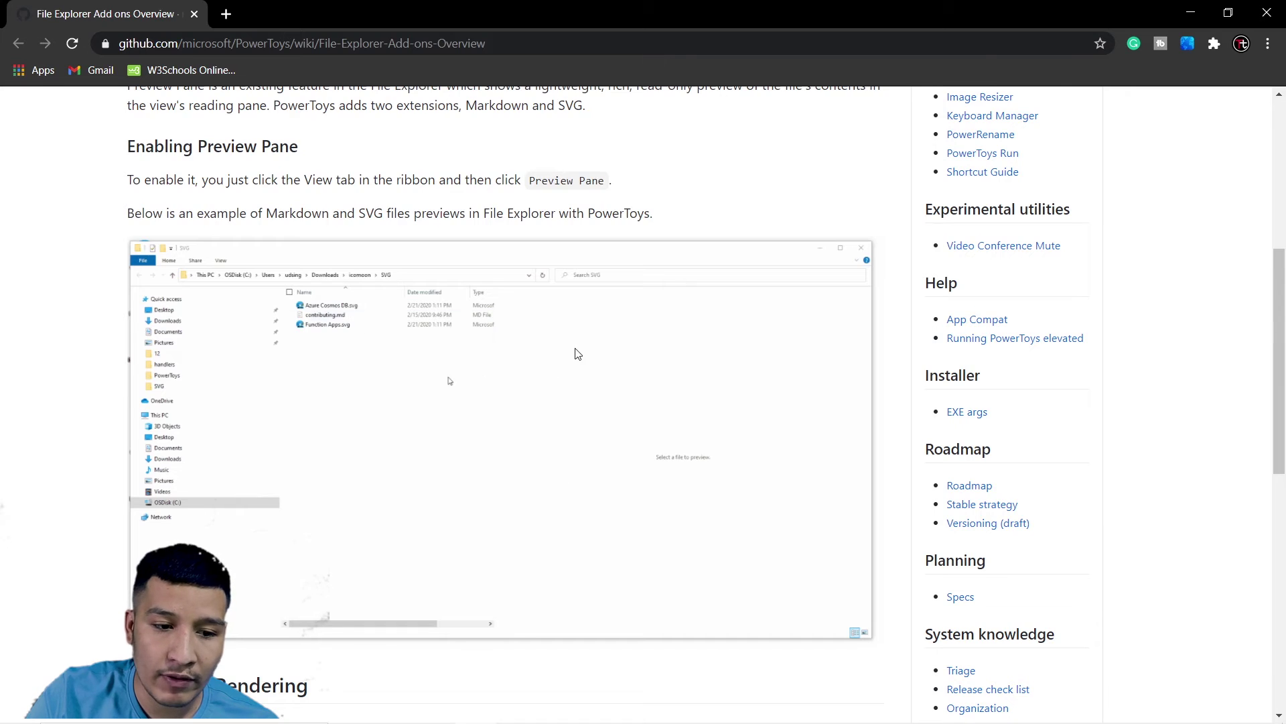
{"action": "scroll", "coordinate": [668, 293], "scroll_direction": "down", "scroll_amount": 5}
{"action": "scroll", "coordinate": [667, 294], "scroll_direction": "down", "scroll_amount": 3}
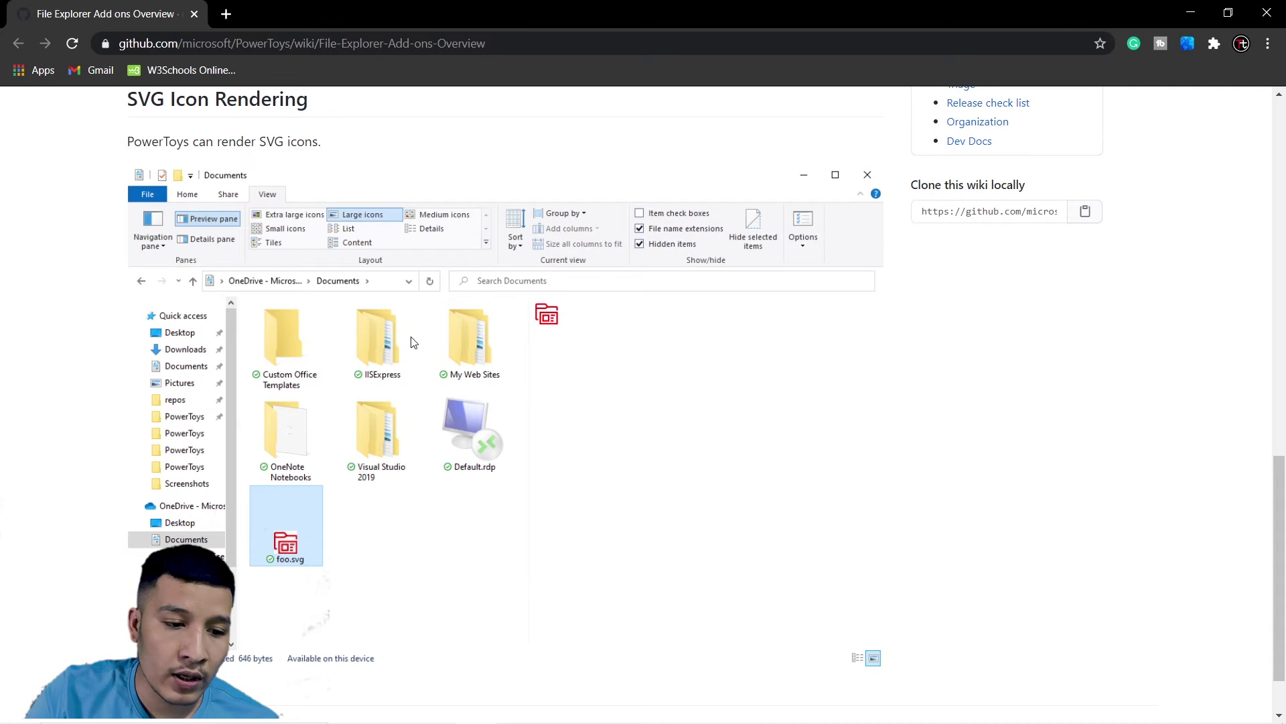
{"action": "scroll", "coordinate": [510, 268], "scroll_direction": "up", "scroll_amount": 5}
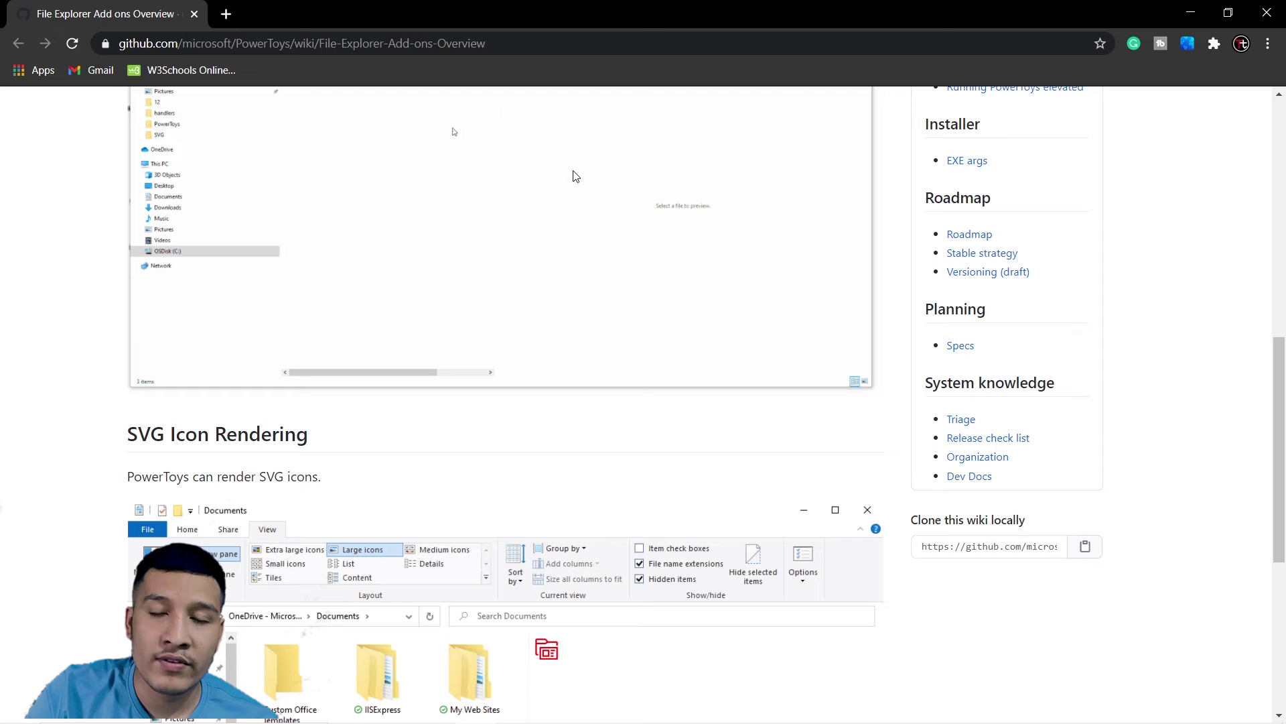
{"action": "left_click", "coordinate": [1267, 12]}
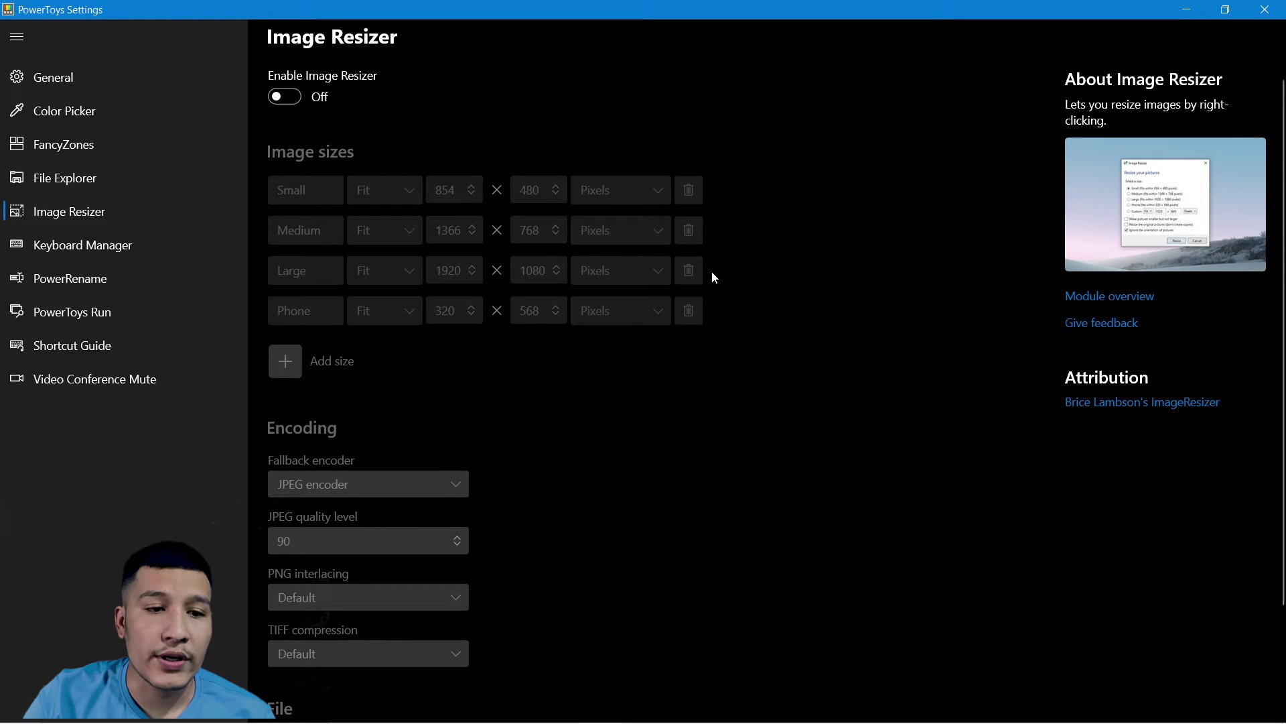
- Enable Image Resizer and open the Resize pictures dialog for all three images in the Tutorials Materials folder
{"action": "left_click", "coordinate": [284, 96]}
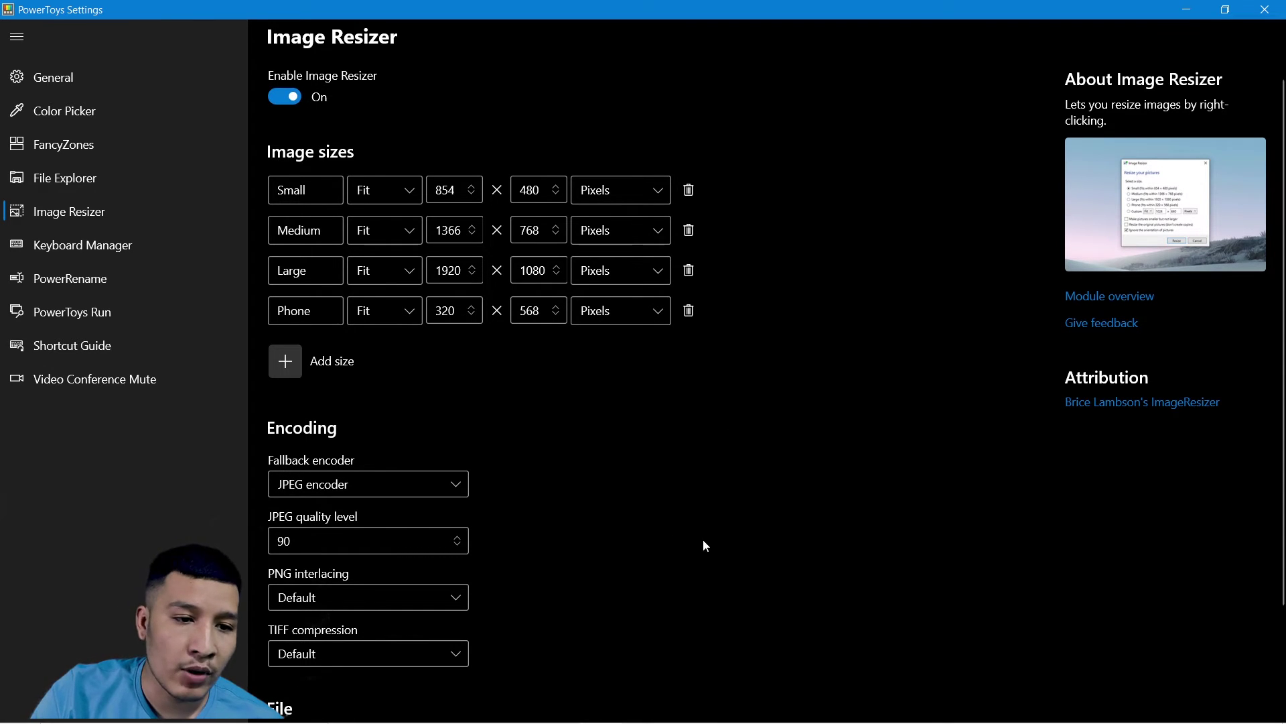
{"action": "left_click", "coordinate": [641, 711]}
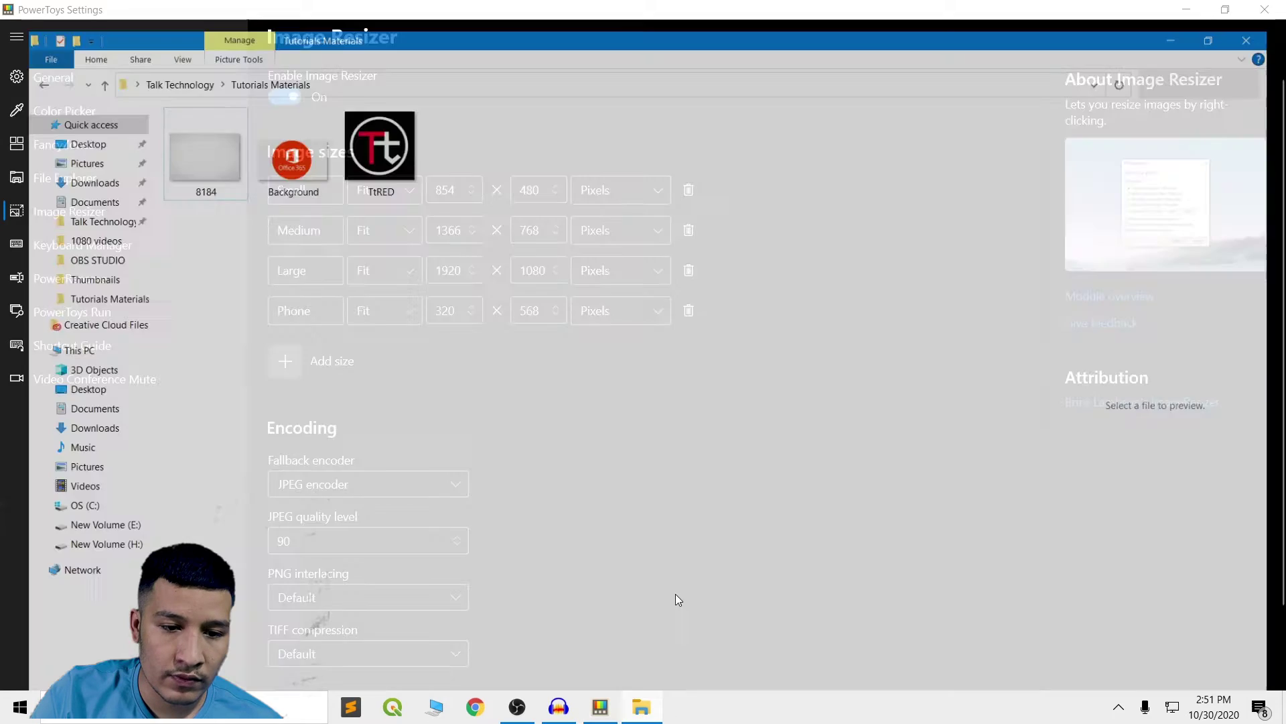
{"action": "left_click_drag", "start_coordinate": [526, 121], "coordinate": [184, 179]}
{"action": "right_click", "coordinate": [384, 141]}
{"action": "left_click", "coordinate": [499, 141]}
{"action": "left_click_drag", "start_coordinate": [502, 99], "coordinate": [367, 148]}
{"action": "right_click", "coordinate": [366, 148]}
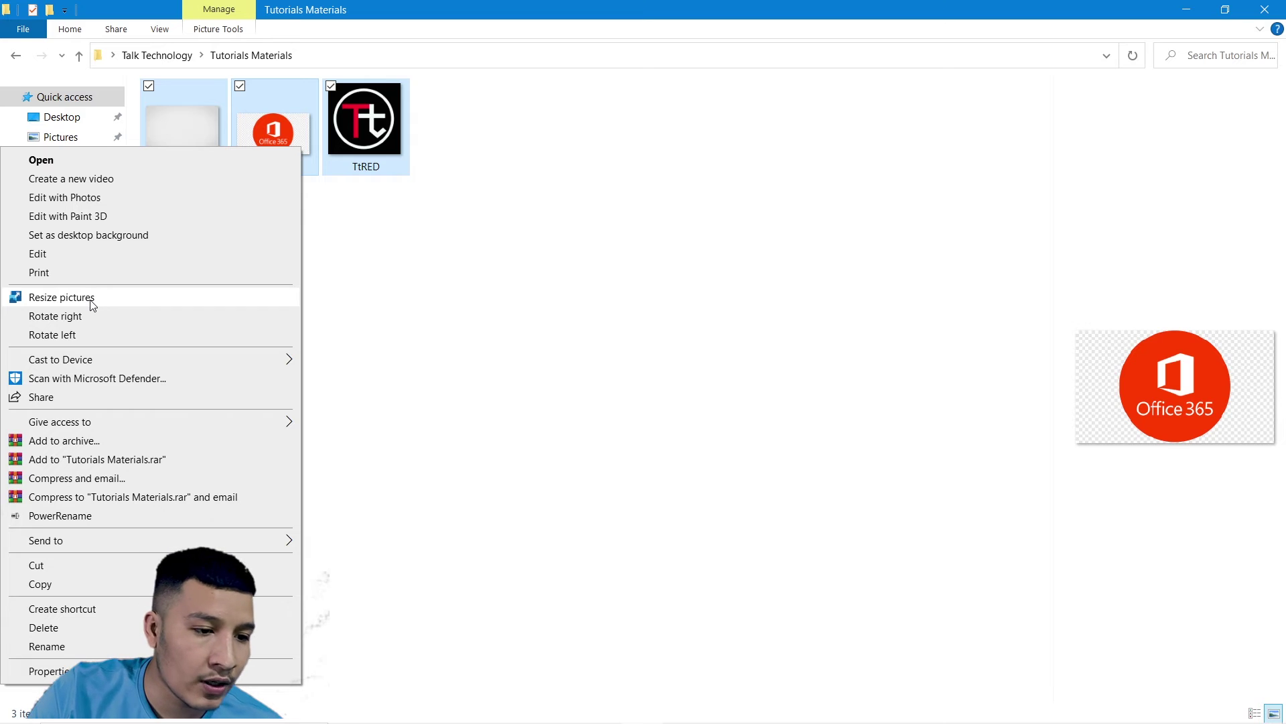
{"action": "left_click", "coordinate": [92, 301]}
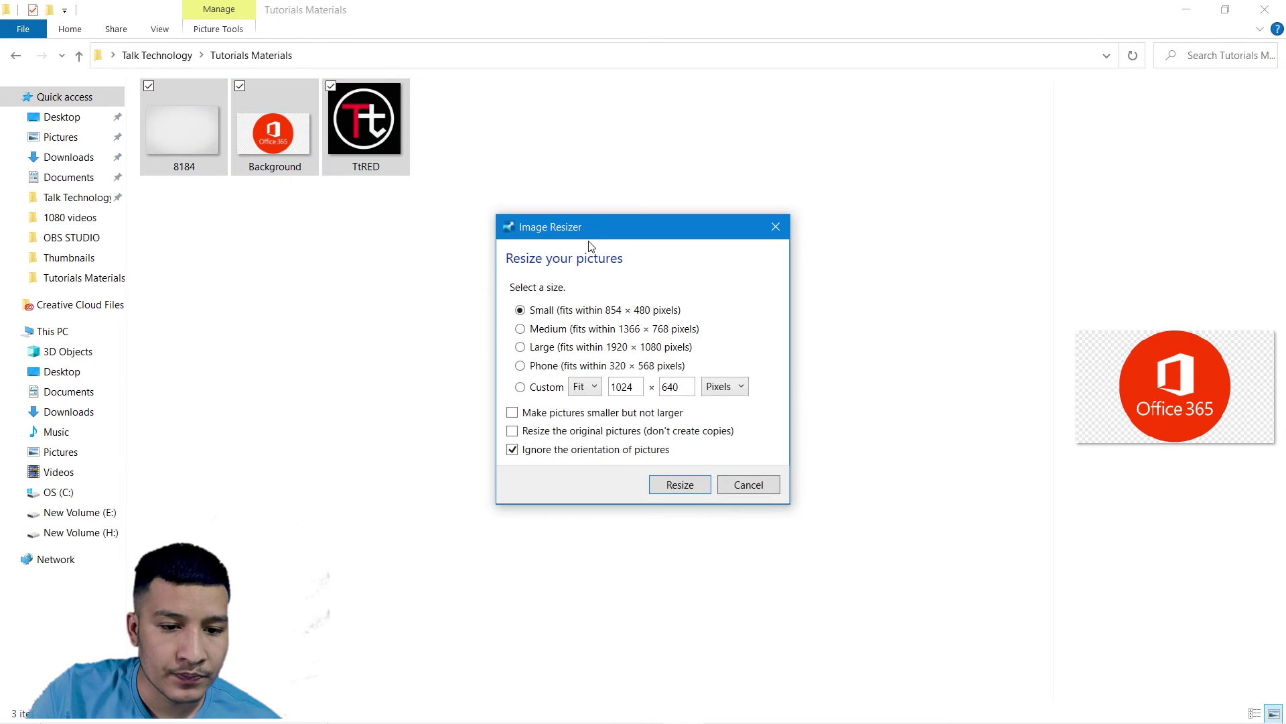
- Try out the Medium, Large, Phone and Custom size options for the selected pictures
{"action": "left_click", "coordinate": [689, 210]}
{"action": "left_click", "coordinate": [662, 229]}
{"action": "left_click", "coordinate": [628, 268]}
{"action": "left_click", "coordinate": [641, 210]}
{"action": "left_click", "coordinate": [650, 191]}
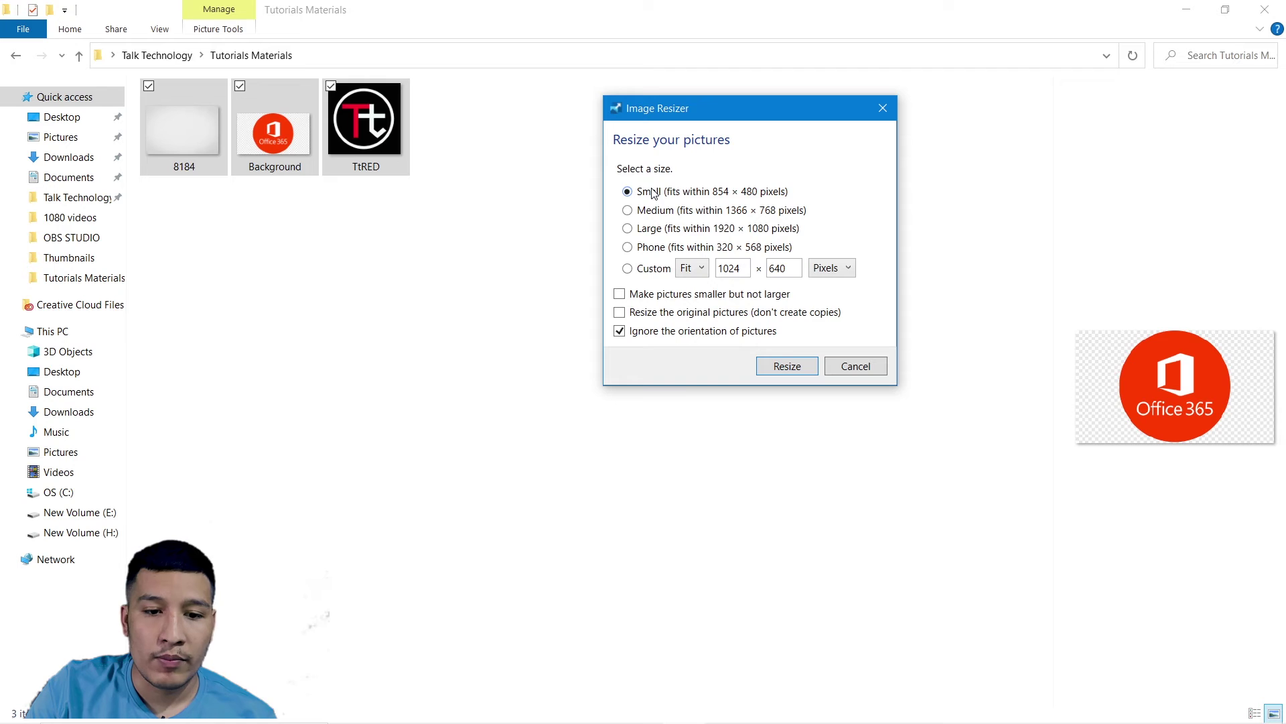
{"action": "left_click", "coordinate": [671, 230]}
{"action": "left_click", "coordinate": [655, 248]}
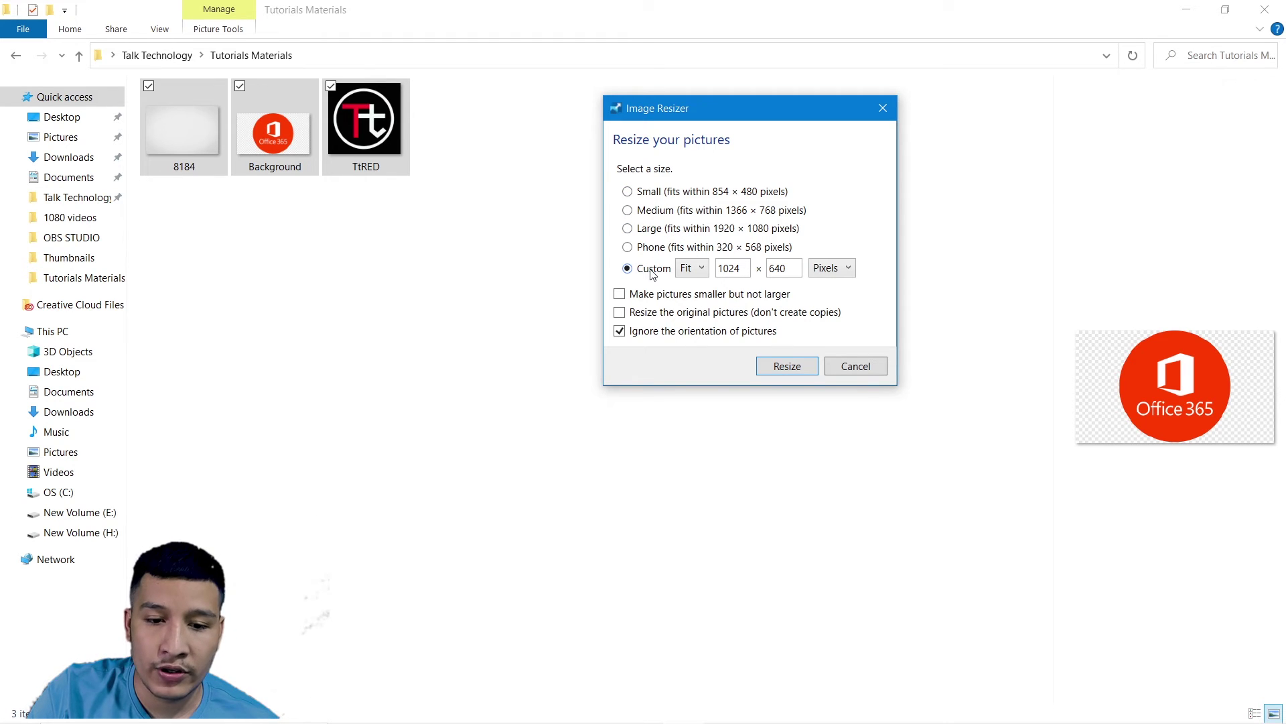
- Resize the three pictures to the Small size, fitting within 854 × 480 pixels, and clear the file selection
{"action": "left_click", "coordinate": [653, 191]}
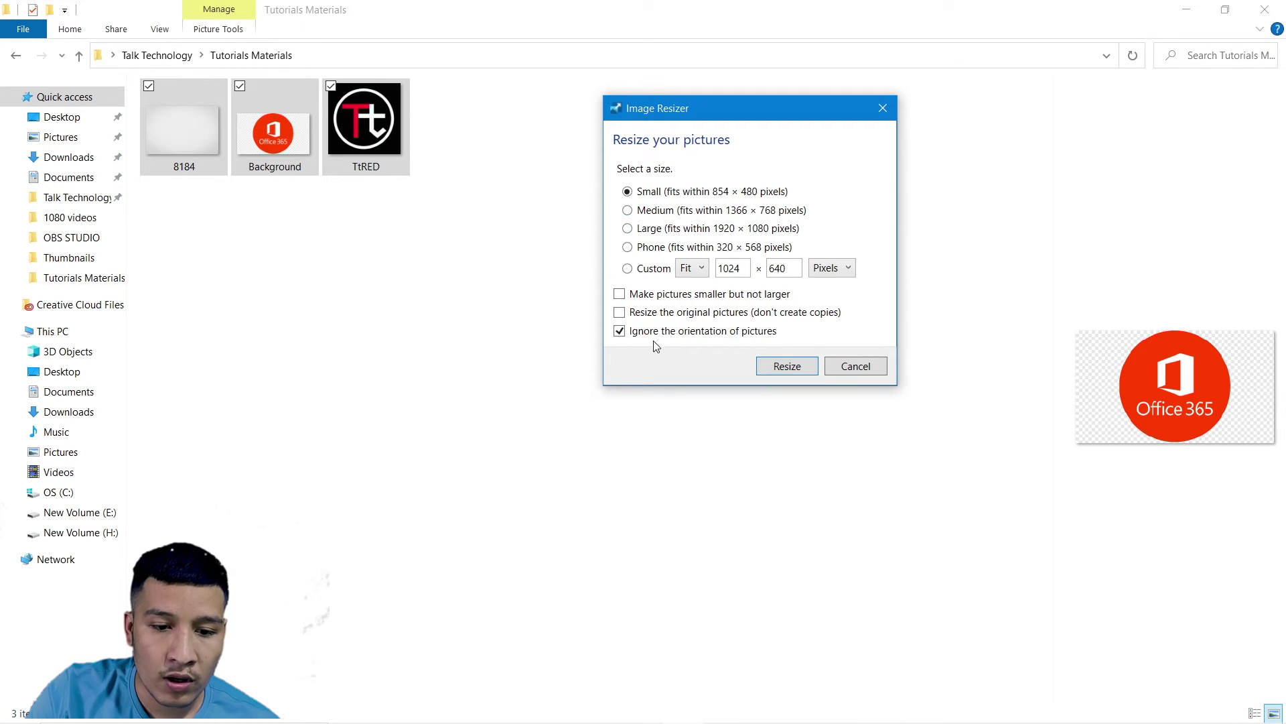
{"action": "left_click", "coordinate": [787, 366]}
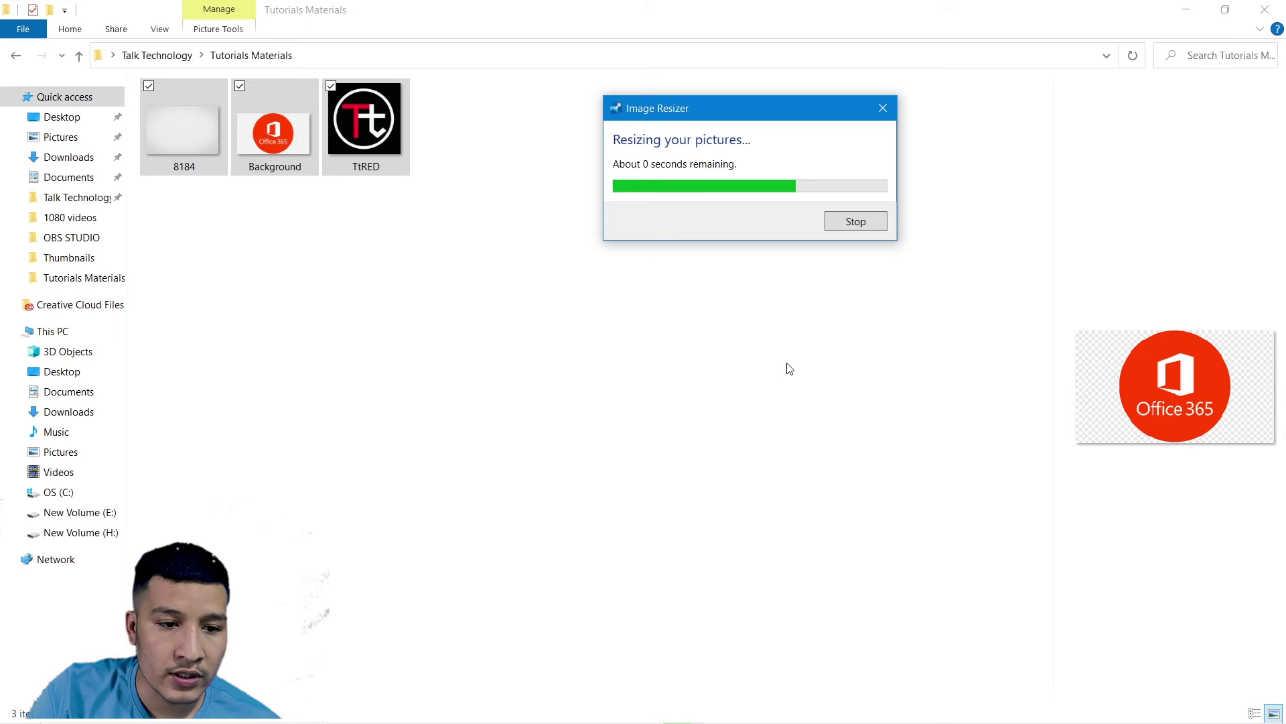
{"action": "left_click", "coordinate": [405, 298]}
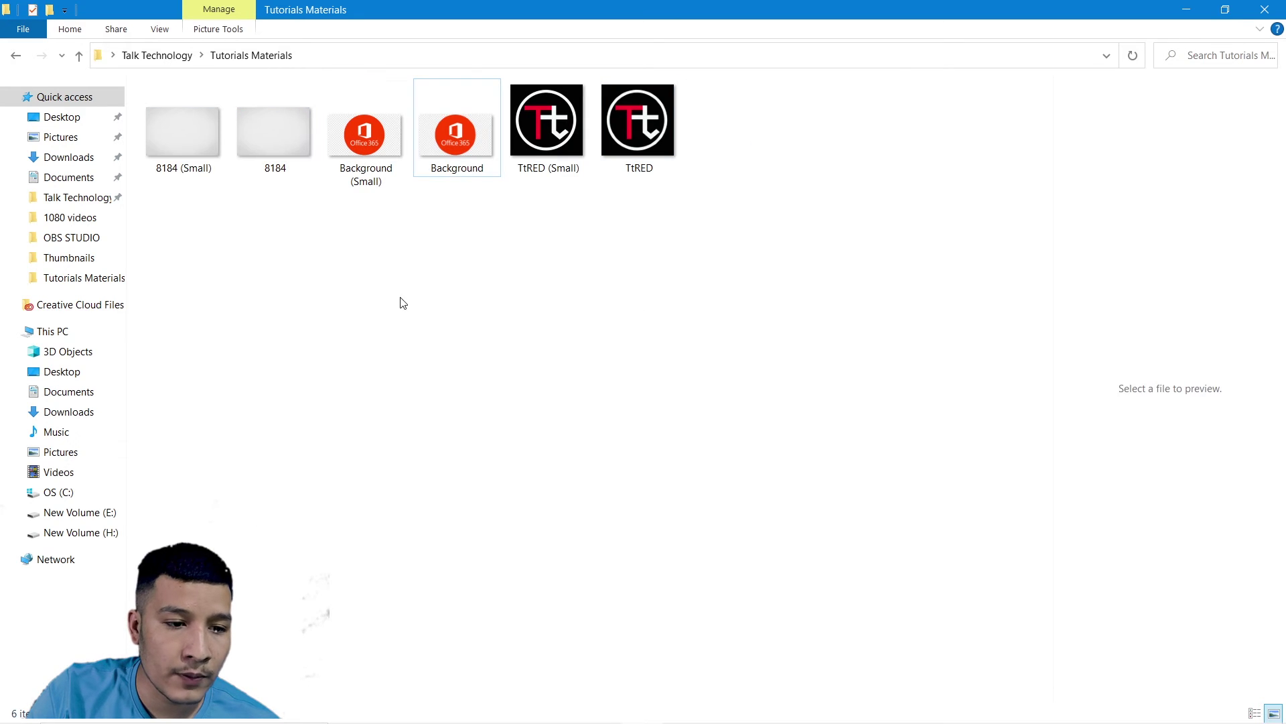
- Preview the resized and original images in the Tutorials Materials folder, and briefly open 8184 (Small) in the photo viewer
{"action": "left_click", "coordinate": [190, 171]}
{"action": "left_click", "coordinate": [275, 154]}
{"action": "left_click", "coordinate": [402, 148]}
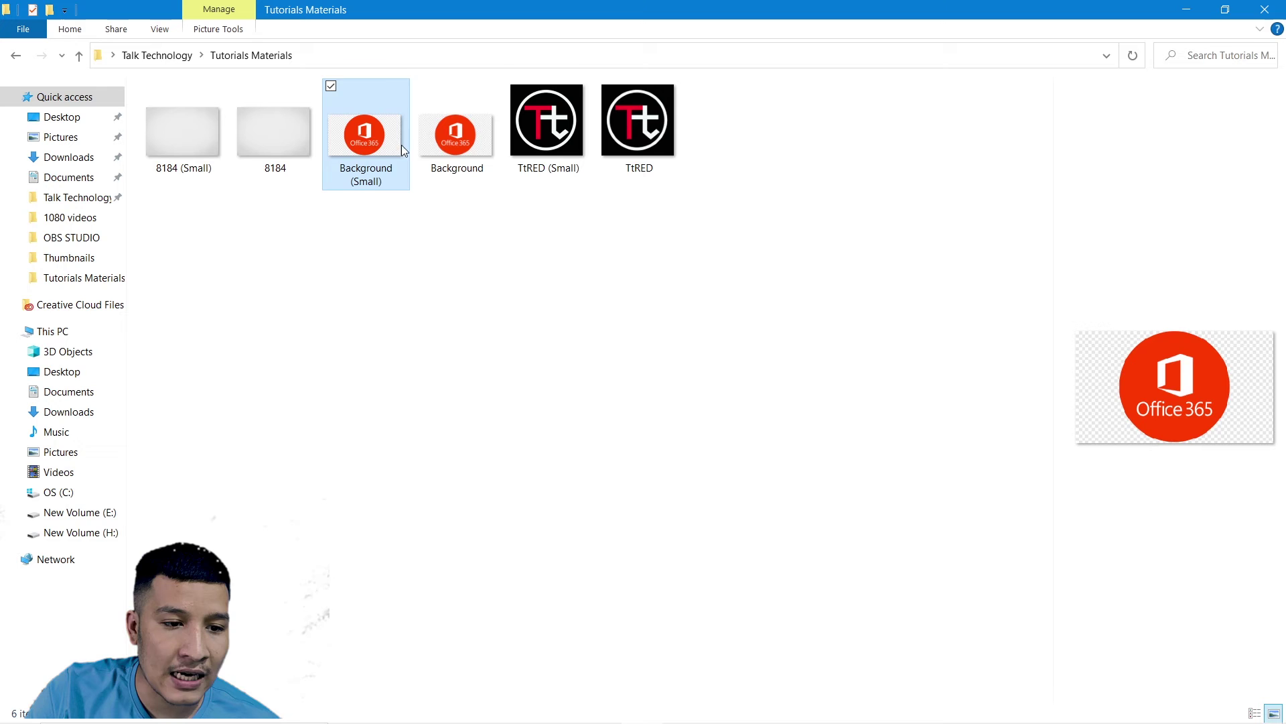
{"action": "key", "text": "Right"}
{"action": "key", "text": "Right"}
{"action": "key", "text": "Right"}
{"action": "left_click", "coordinate": [387, 255]}
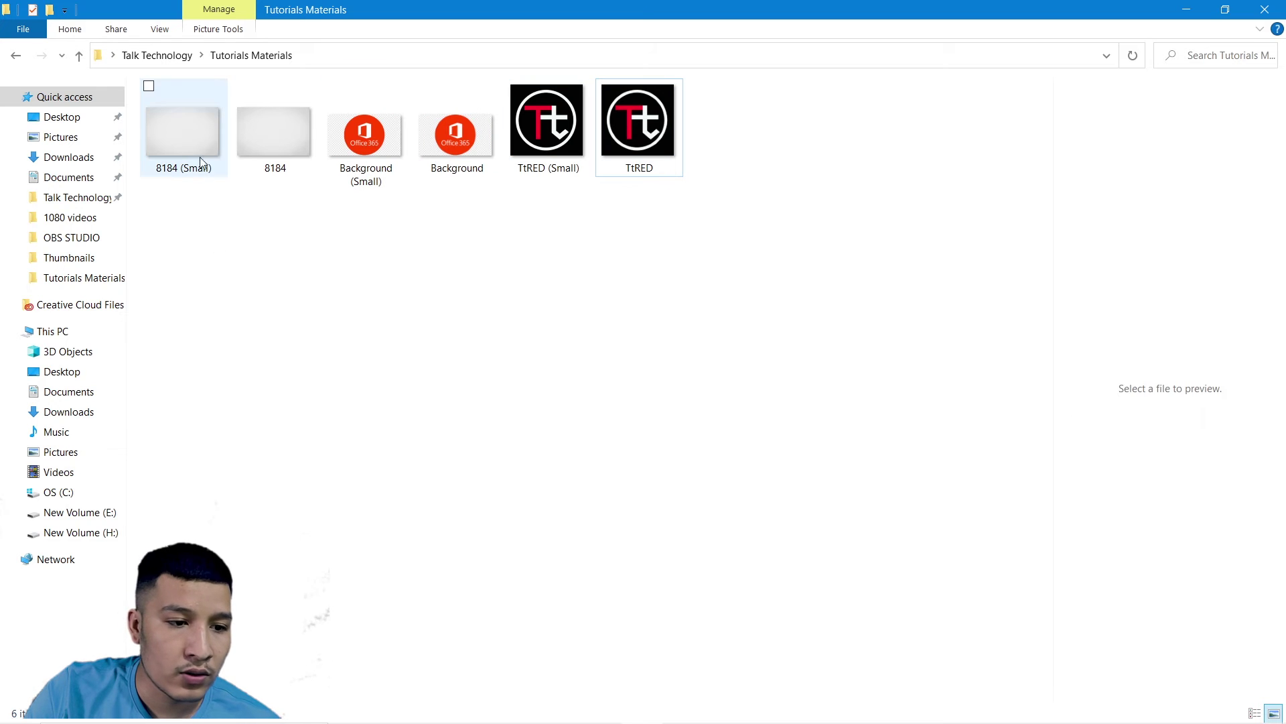
{"action": "double_click", "coordinate": [201, 145]}
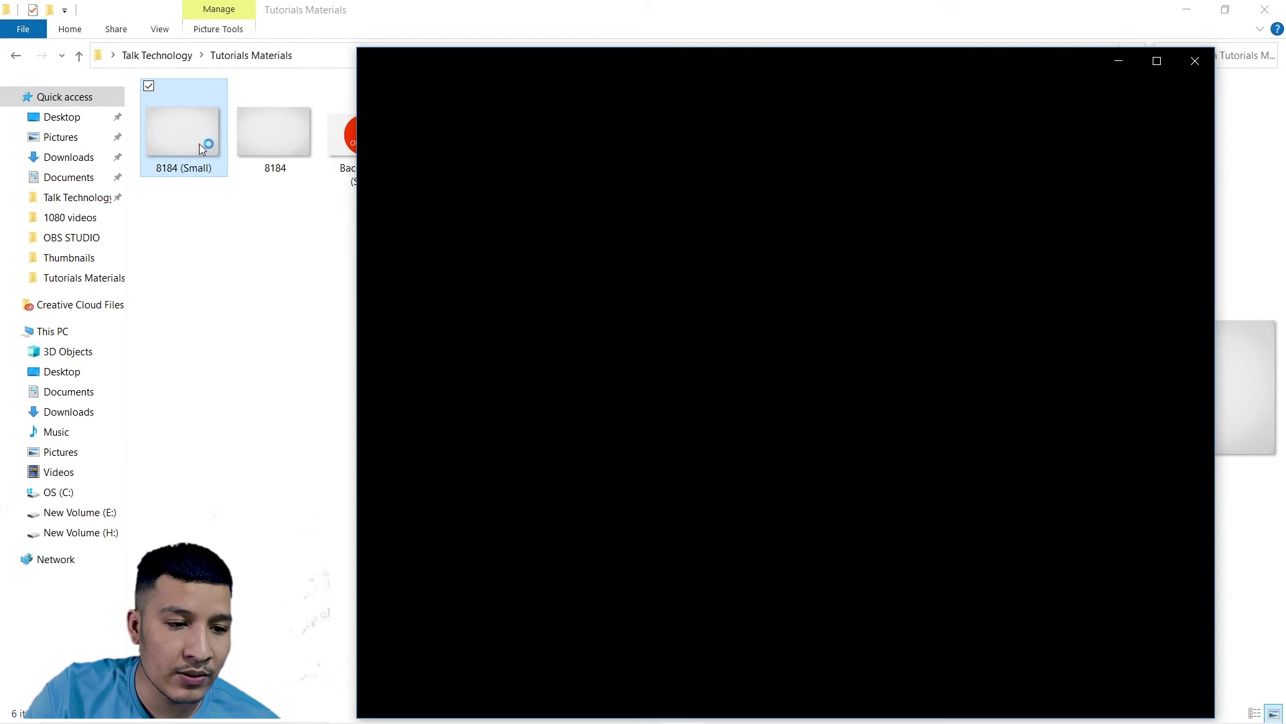
{"action": "left_click", "coordinate": [1195, 61]}
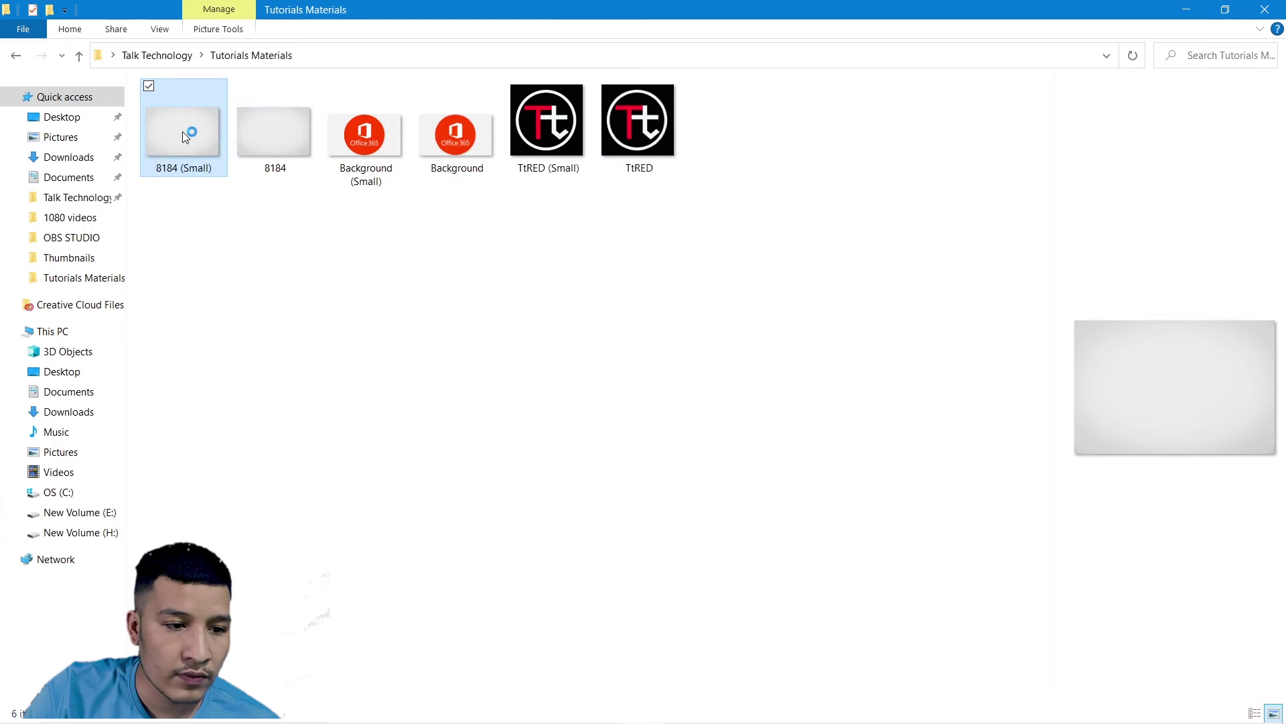
- Compare the file sizes of 8184 (Small) and the original 8184 in their Properties dialogs, and clear the file selection
{"action": "right_click", "coordinate": [182, 131]}
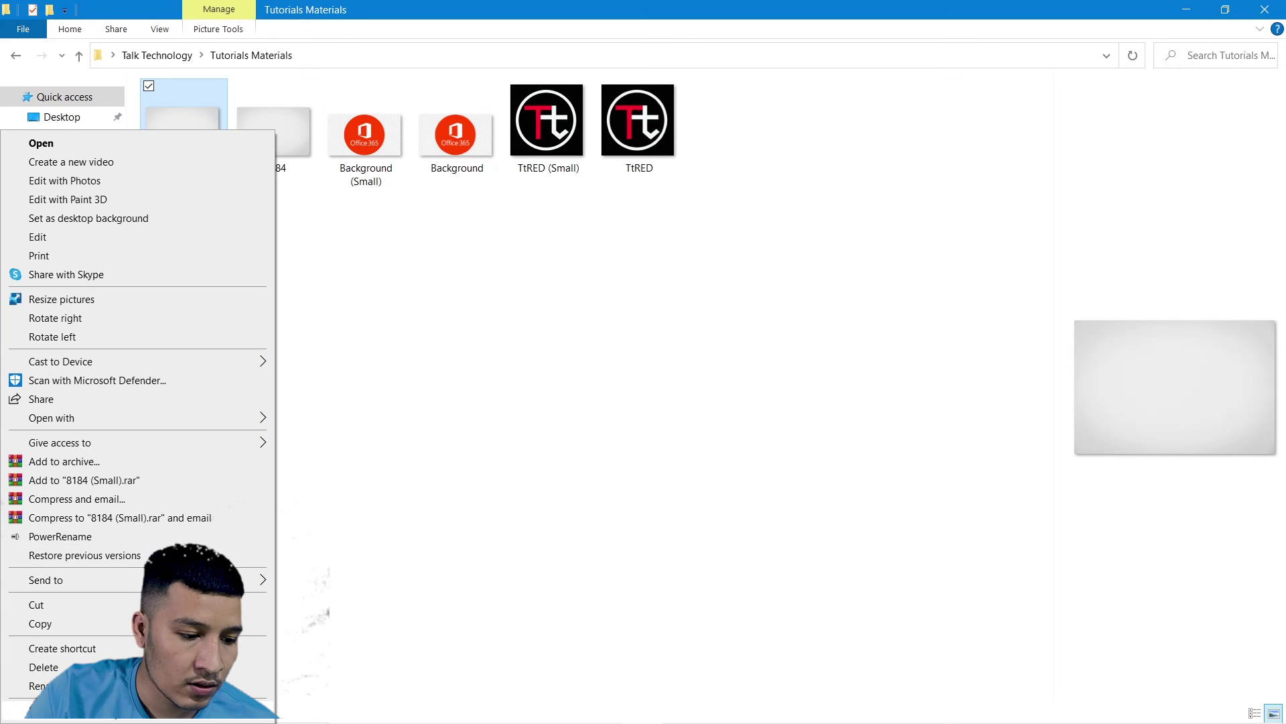
{"action": "left_click", "coordinate": [47, 709]}
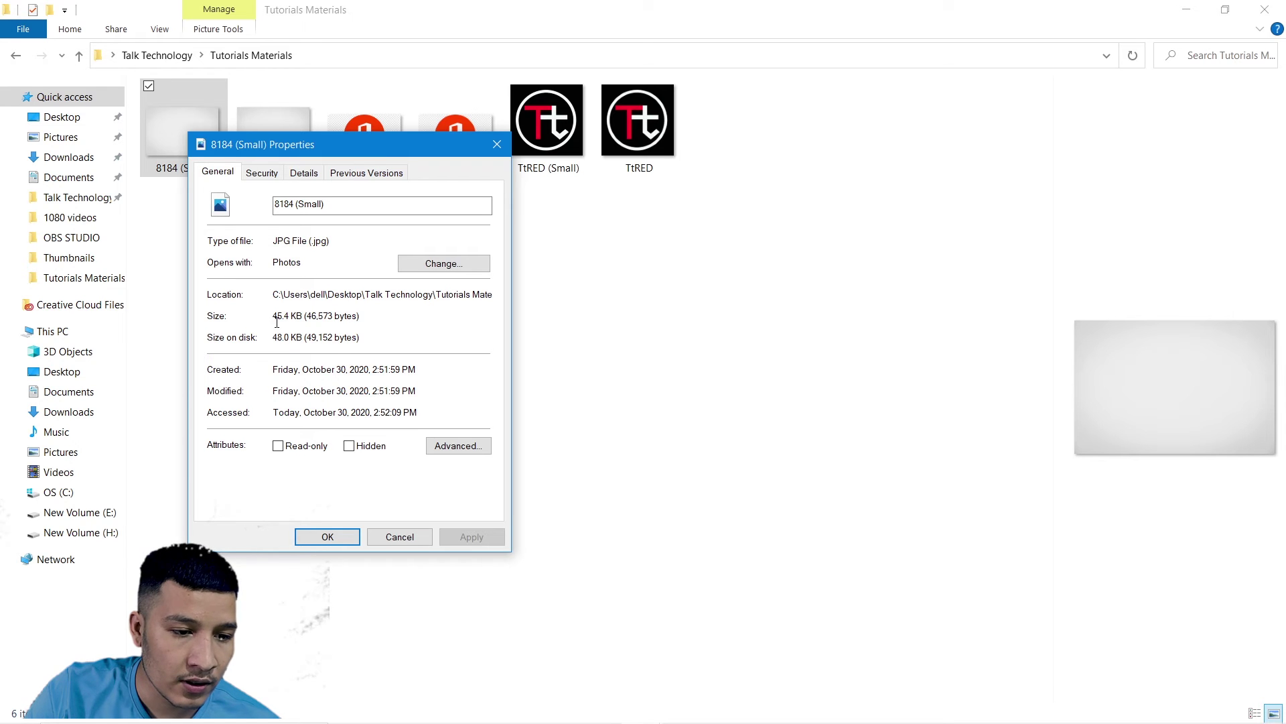
{"action": "left_click", "coordinate": [498, 143]}
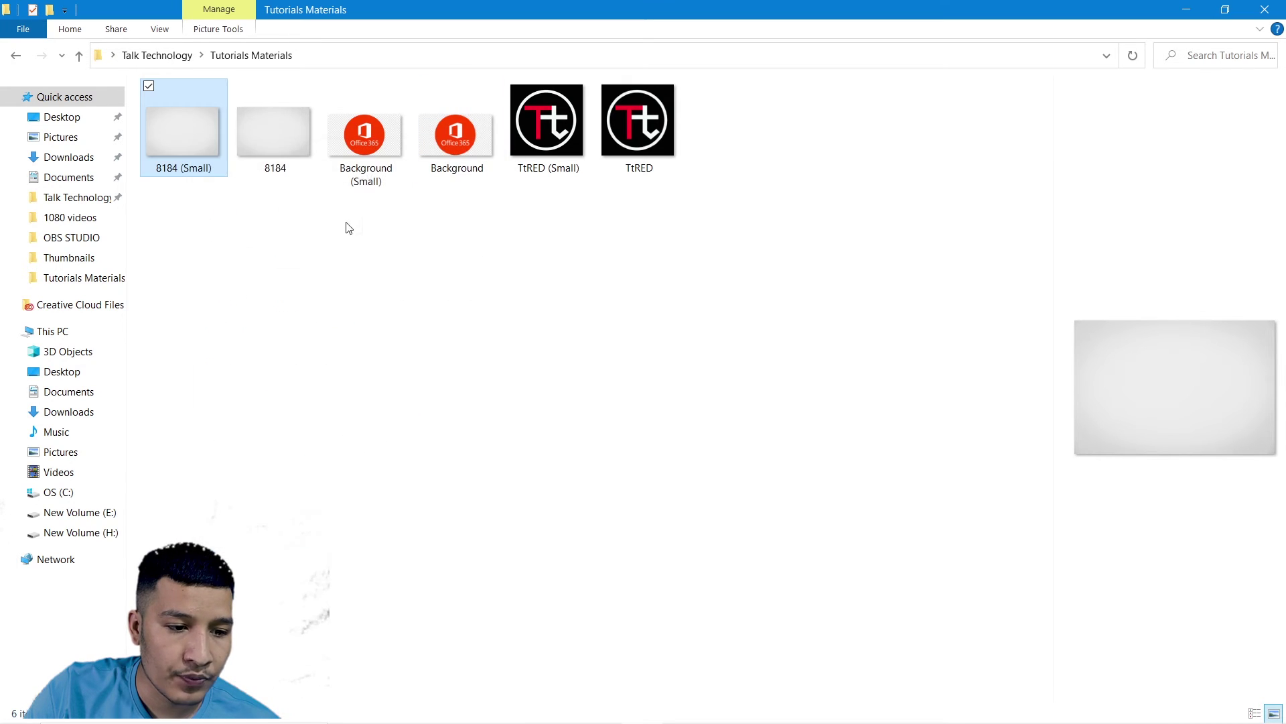
{"action": "left_click", "coordinate": [271, 137]}
{"action": "right_click", "coordinate": [271, 137]}
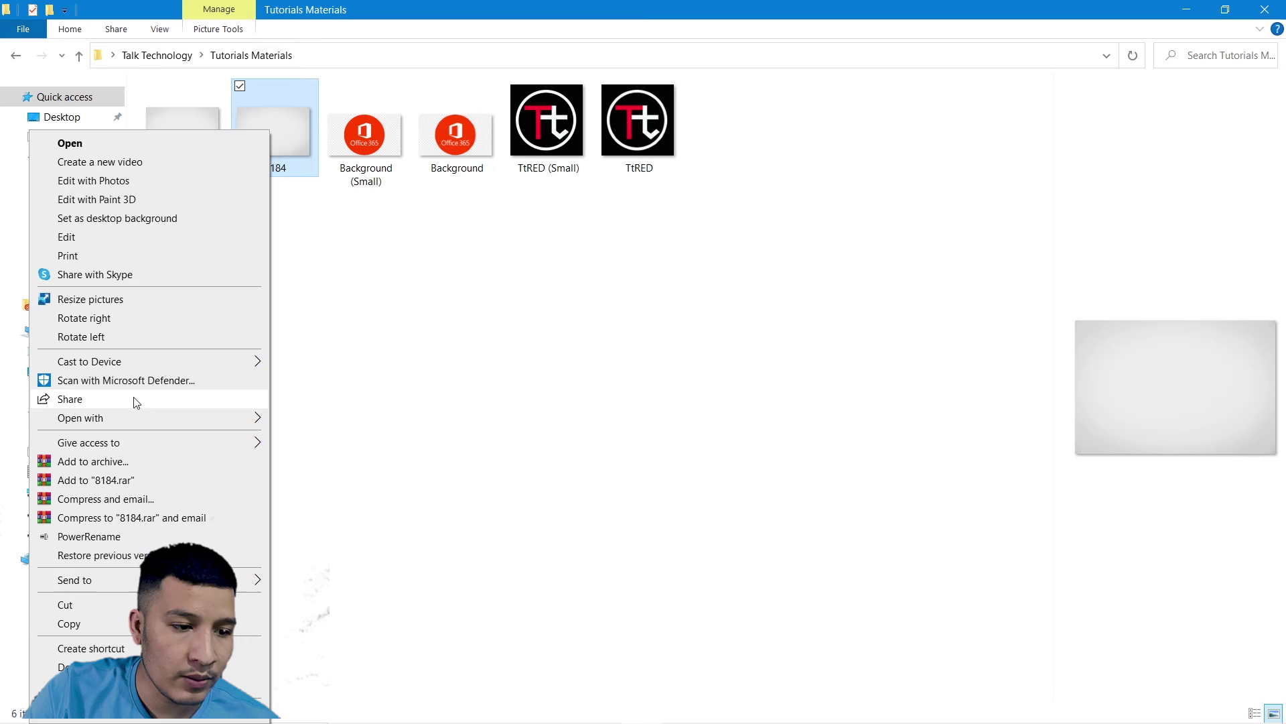
{"action": "left_click", "coordinate": [80, 709]}
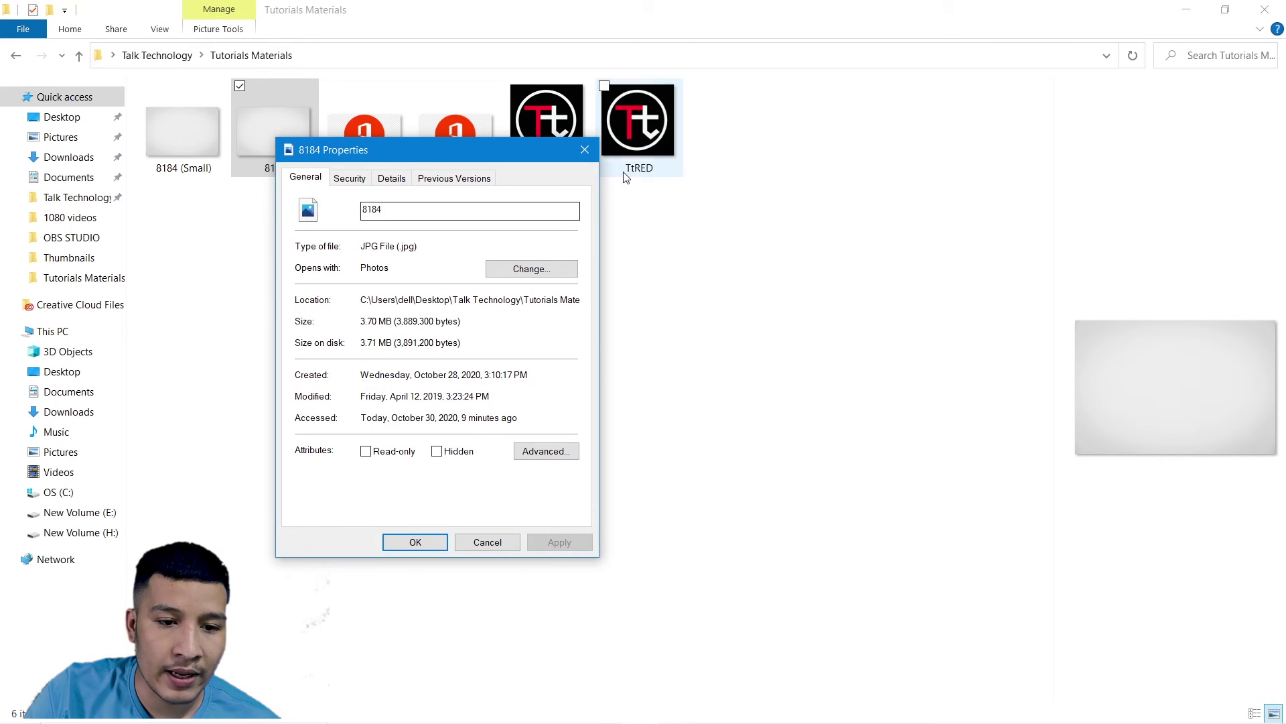
{"action": "left_click", "coordinate": [585, 150]}
{"action": "left_click_drag", "start_coordinate": [829, 105], "coordinate": [210, 169]}
{"action": "left_click", "coordinate": [565, 331]}
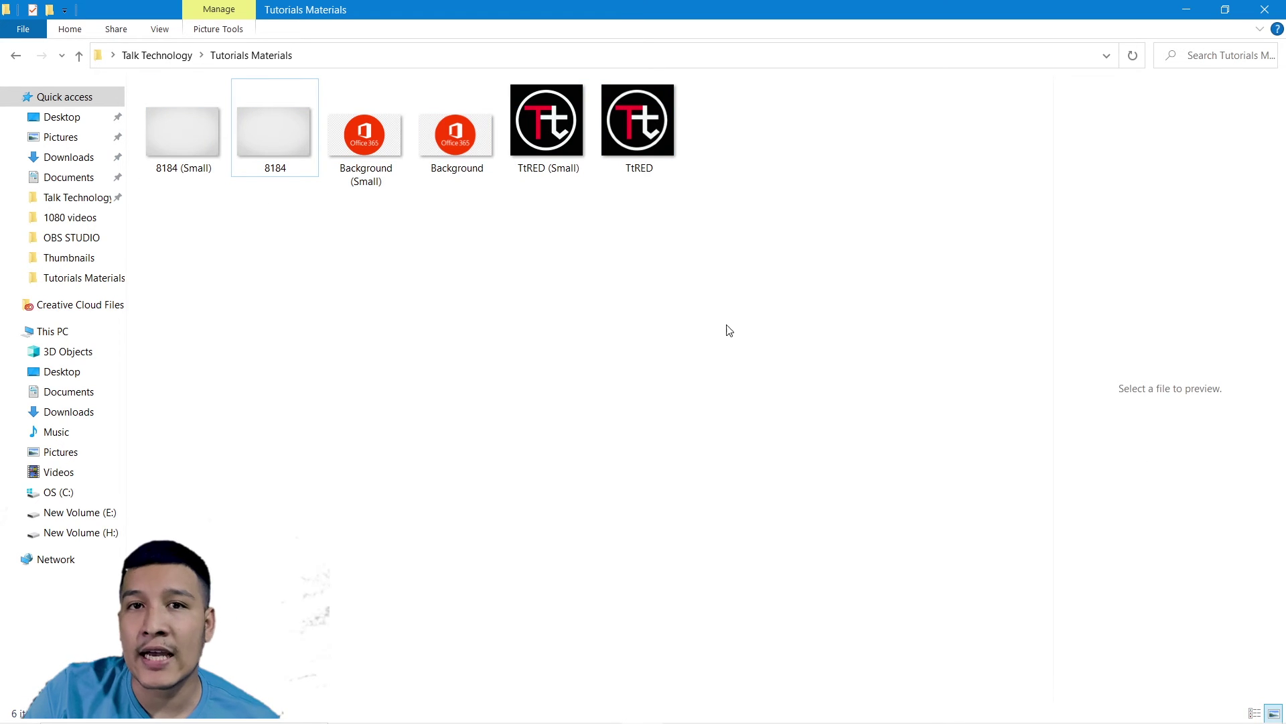
- Switch back to PowerToys Settings and review the Image Resizer encoding and file options, including the available fallback encoders
{"action": "left_click", "coordinate": [1187, 10]}
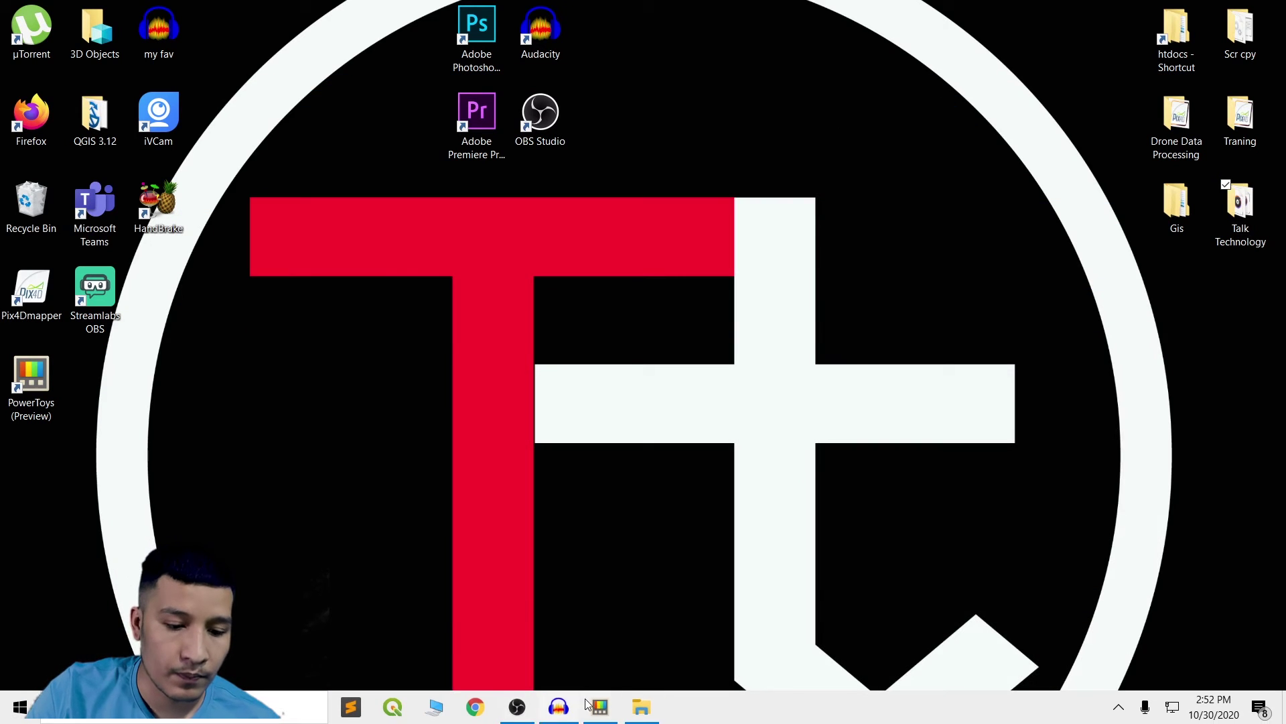
{"action": "left_click", "coordinate": [606, 708]}
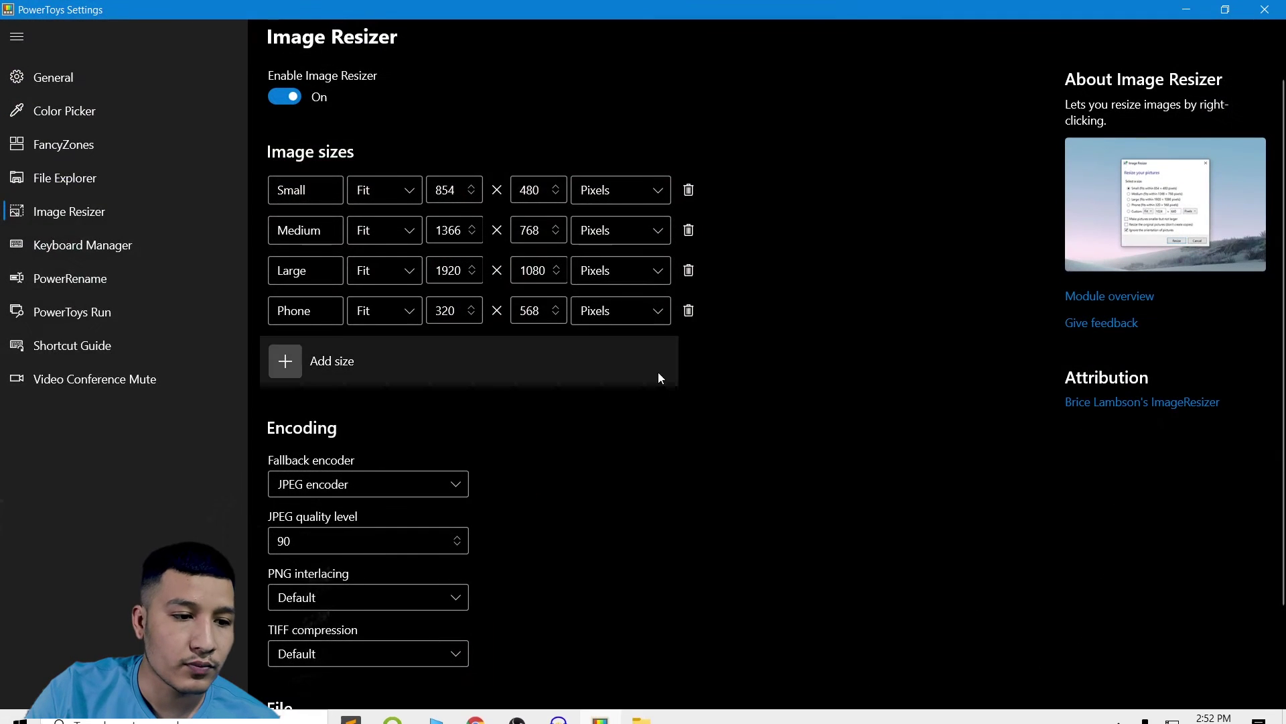
{"action": "scroll", "coordinate": [670, 365], "scroll_direction": "down", "scroll_amount": 3}
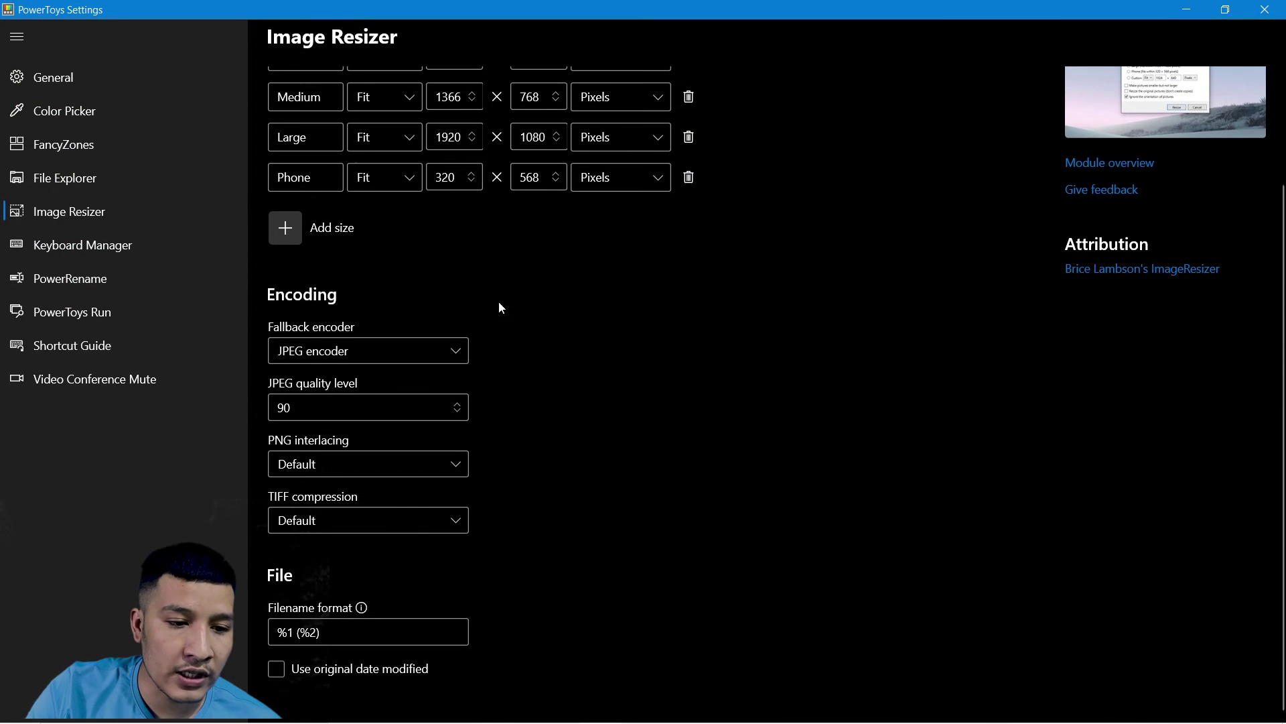
{"action": "left_click", "coordinate": [441, 352]}
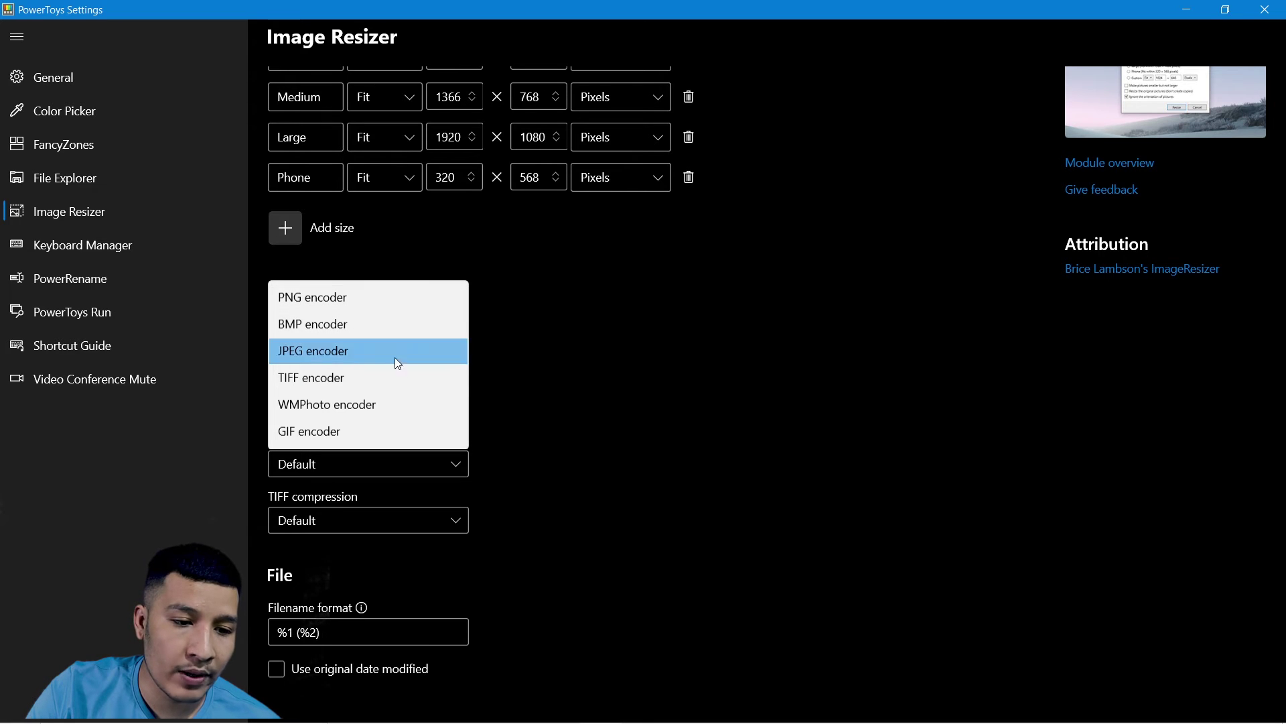
{"action": "left_click", "coordinate": [526, 401]}
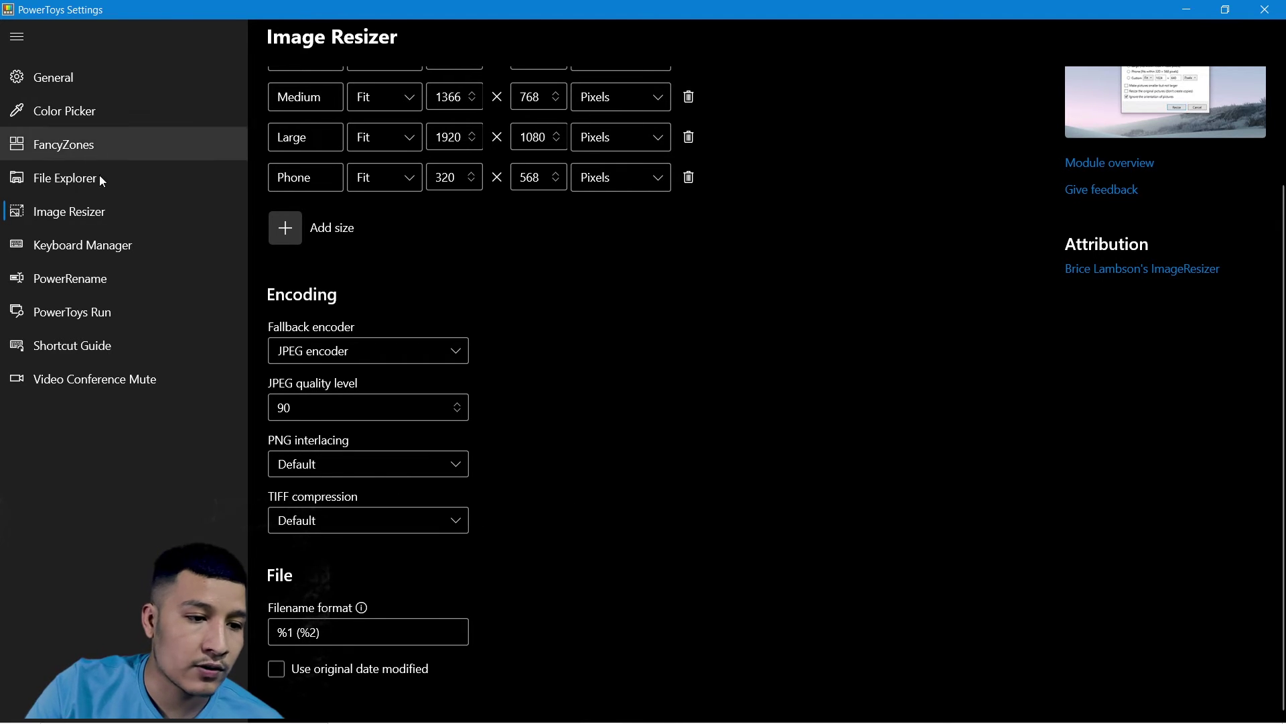
- Add a new key remapping in Keyboard Manager with A as the key to change
{"action": "left_click", "coordinate": [111, 249]}
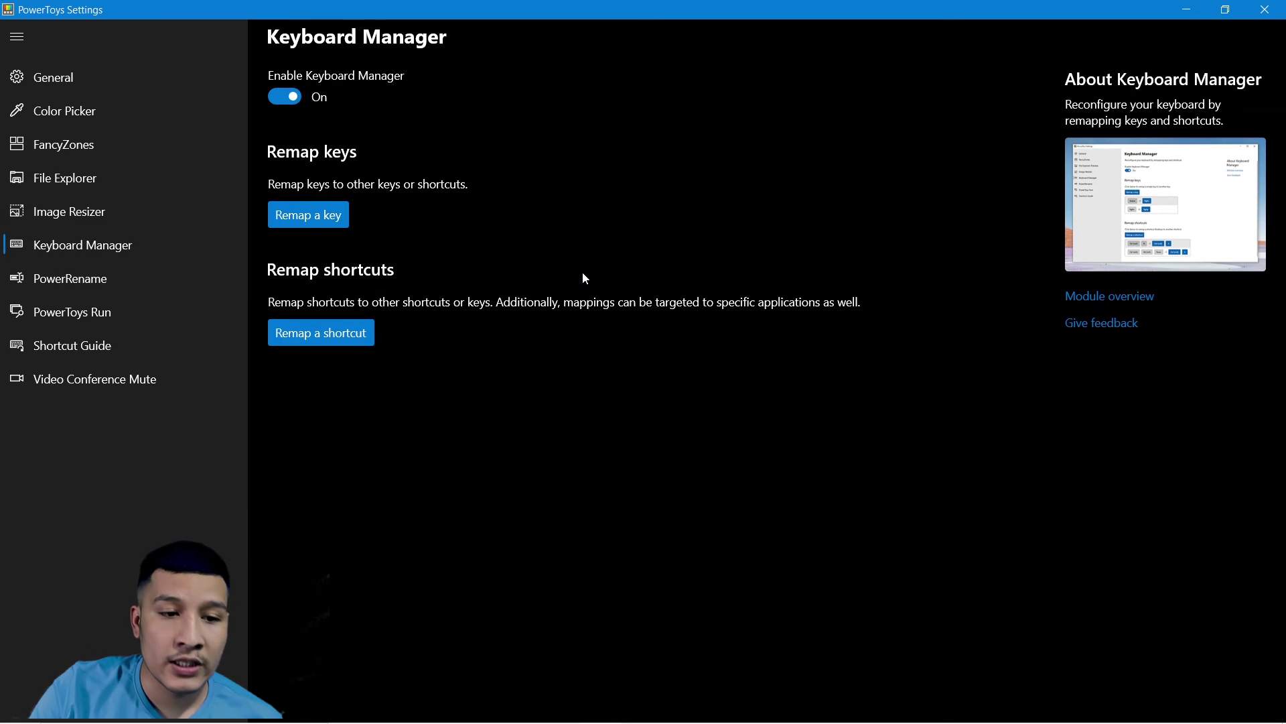
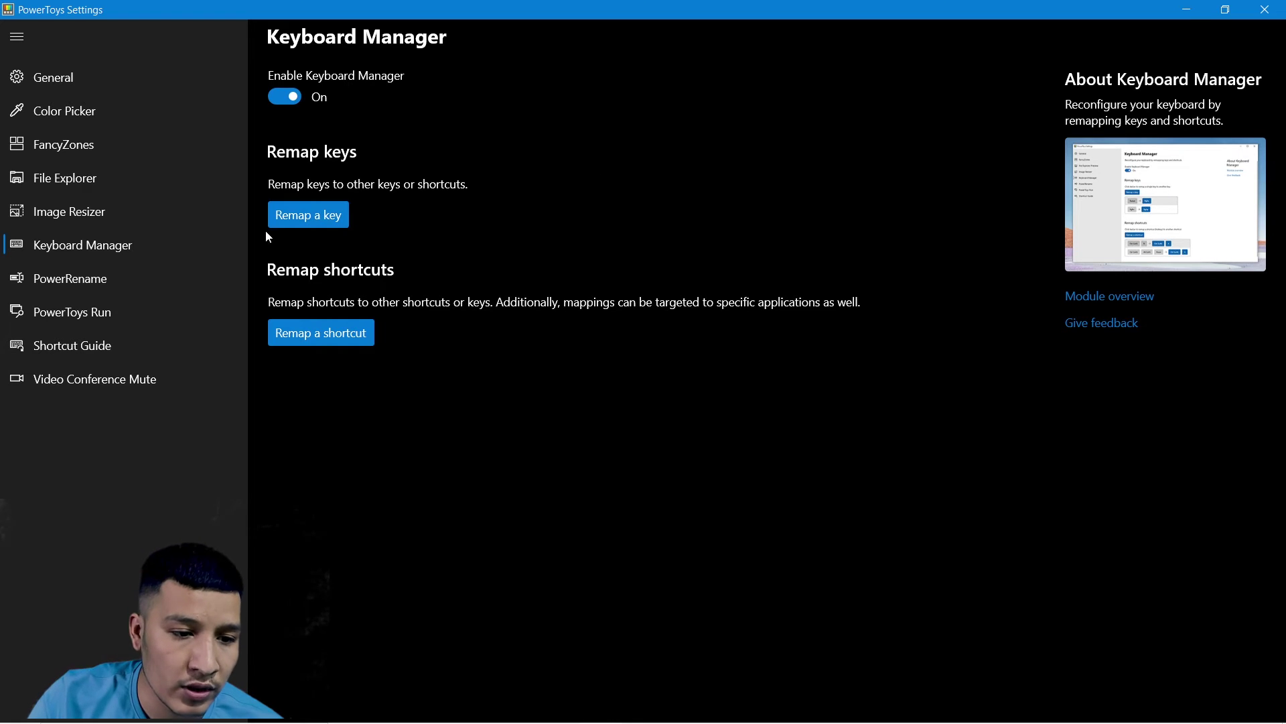
{"action": "left_click", "coordinate": [315, 215]}
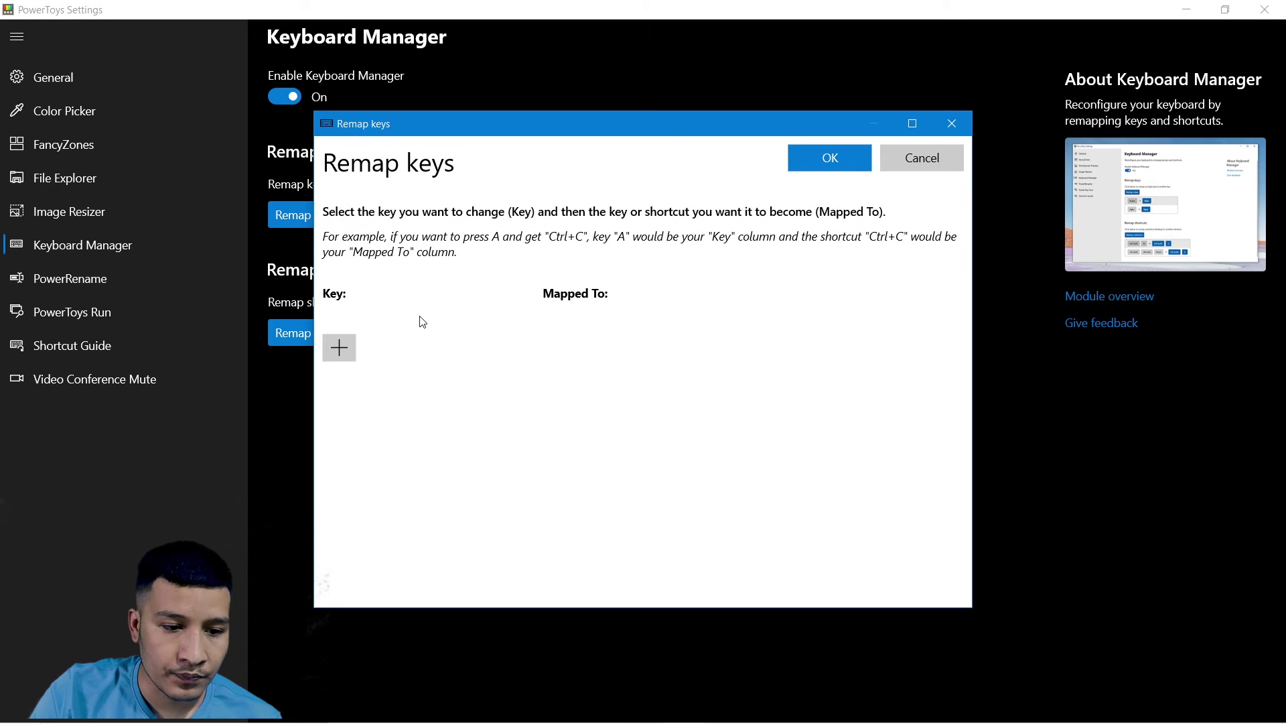
{"action": "left_click_drag", "start_coordinate": [634, 122], "coordinate": [652, 48]}
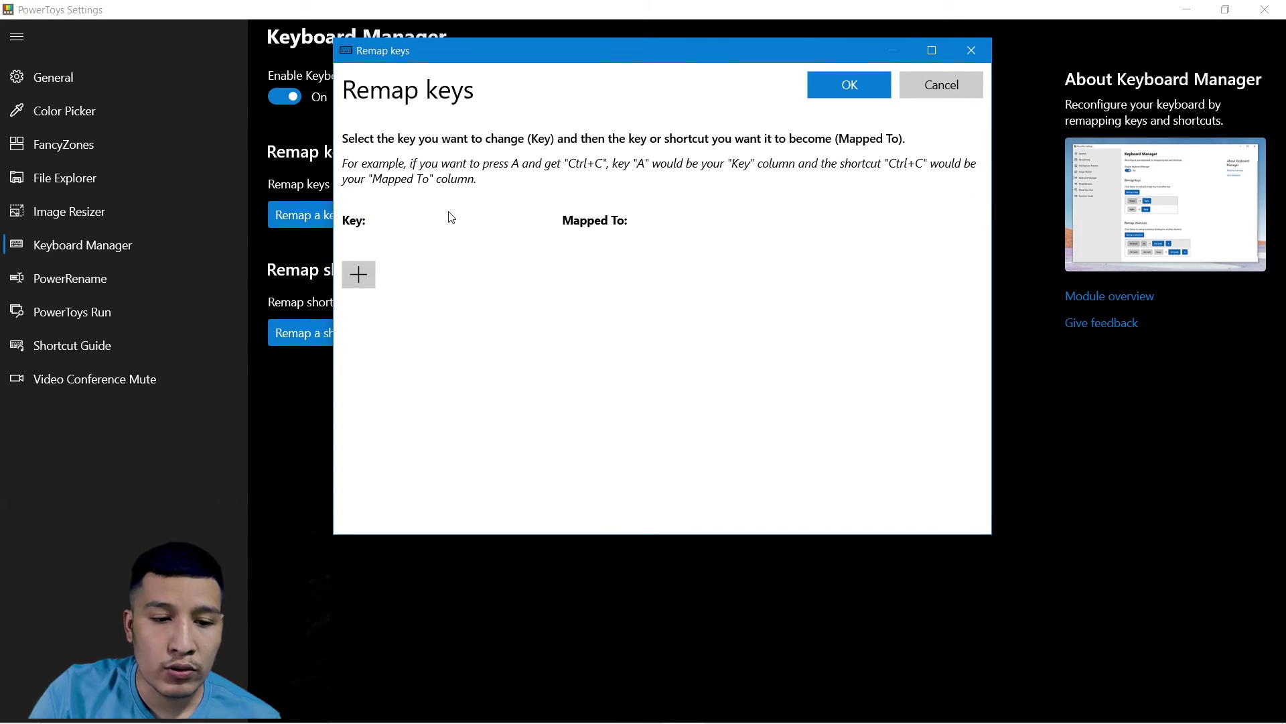
{"action": "left_click", "coordinate": [358, 275]}
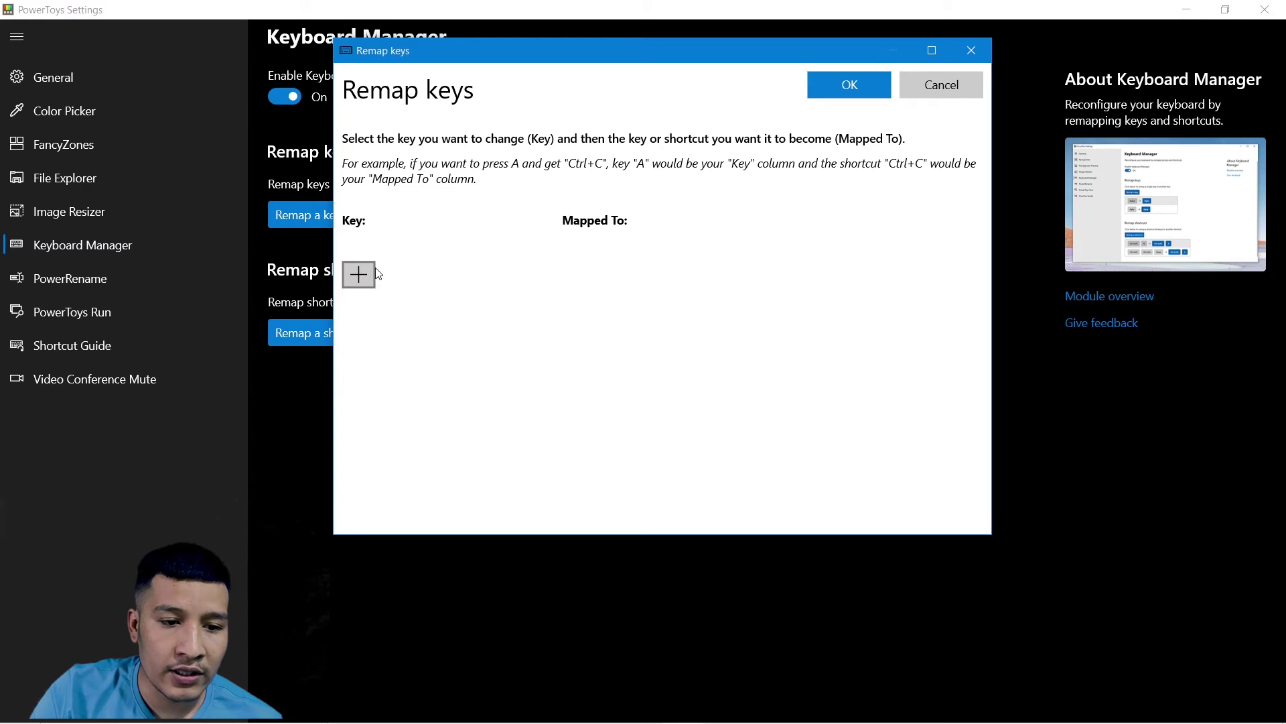
{"action": "left_click", "coordinate": [388, 250]}
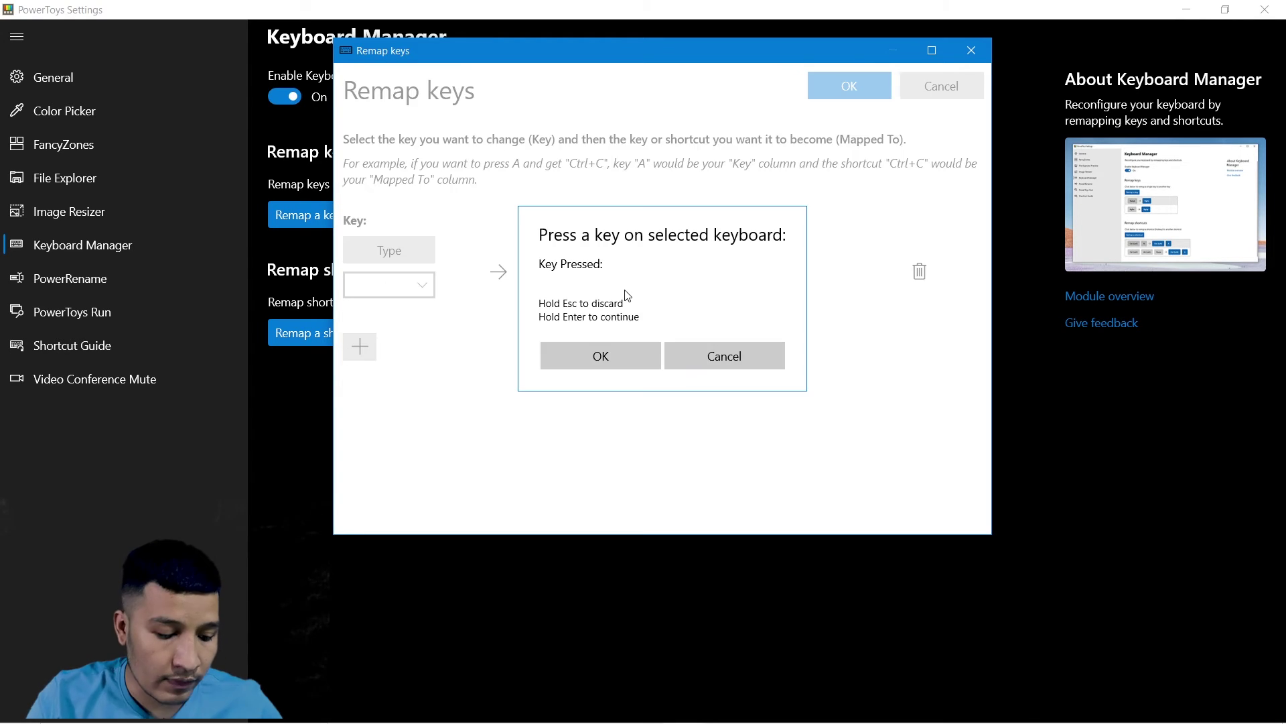
{"action": "key", "text": "a"}
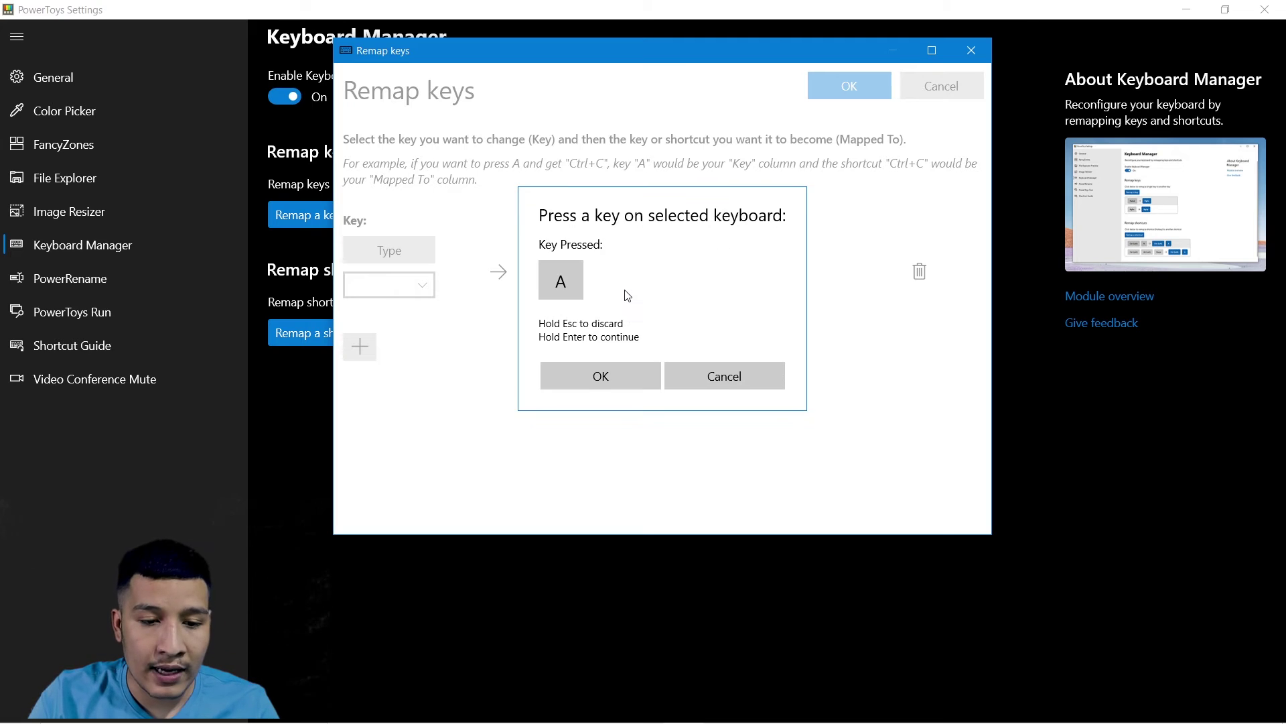
{"action": "left_click", "coordinate": [600, 375]}
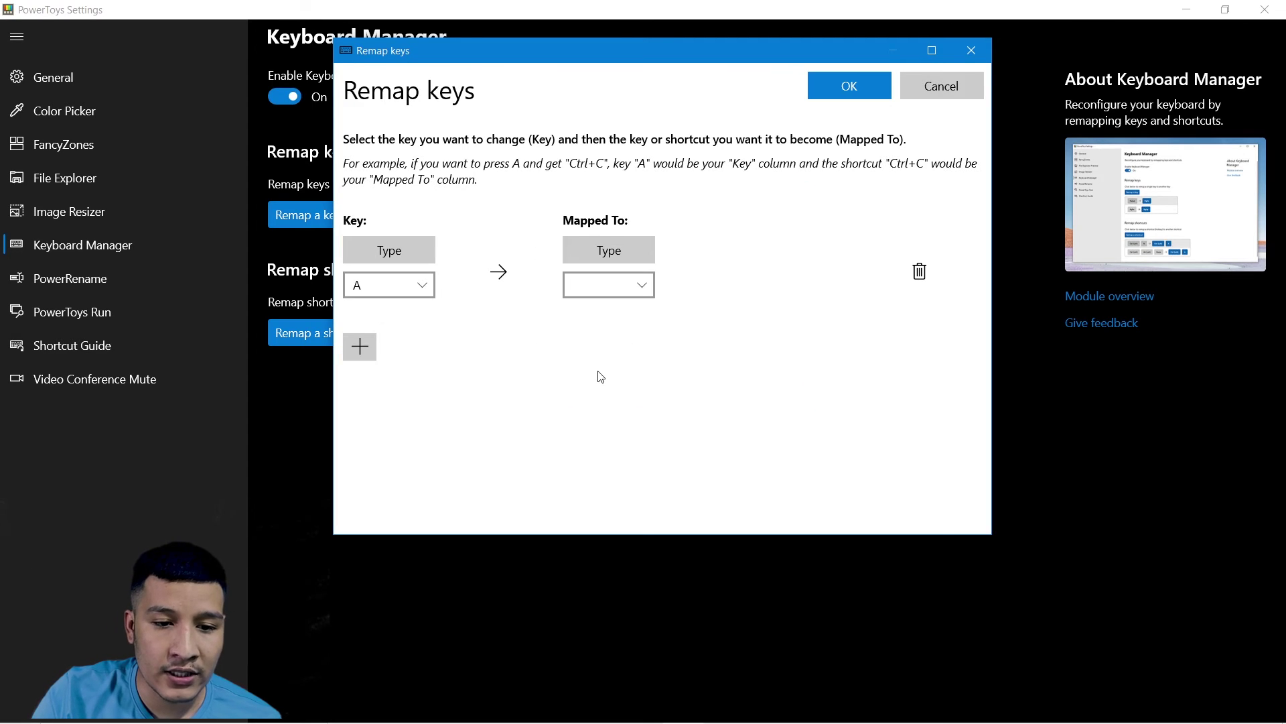
- Map the A key to the shortcut Ctrl (Left) + C and save the remapping despite A becoming unassigned
{"action": "left_click", "coordinate": [604, 250]}
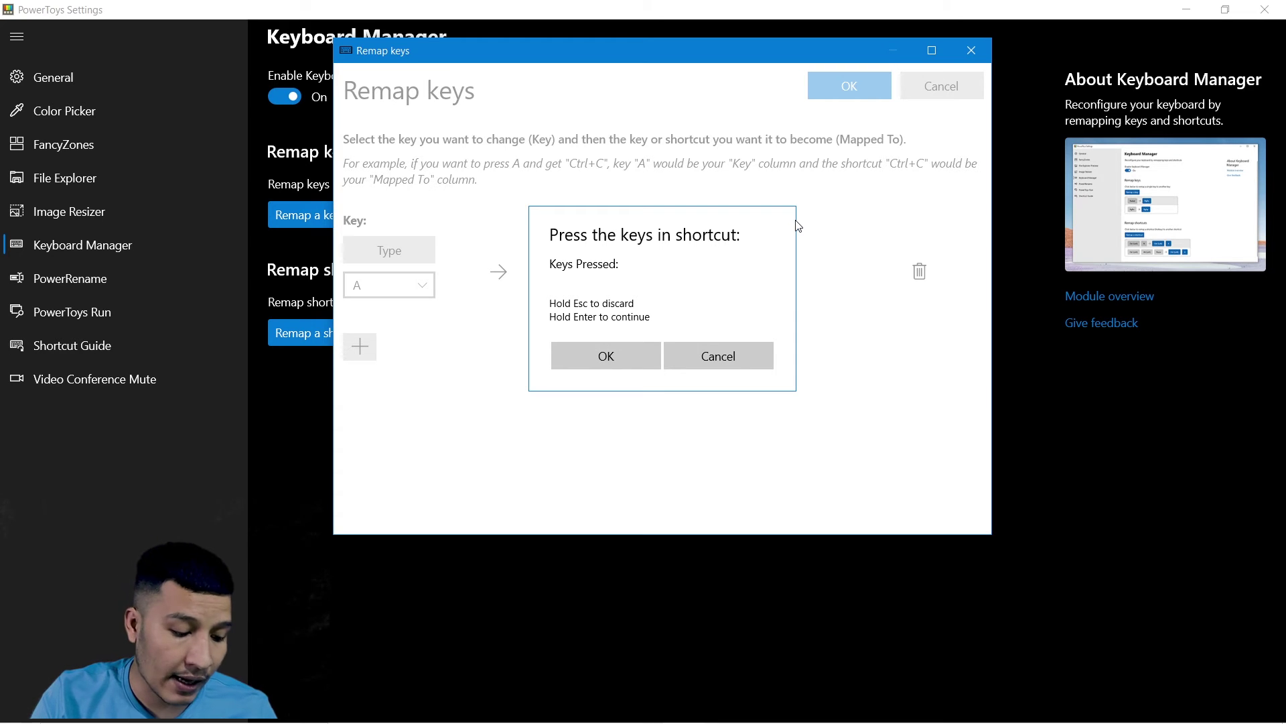
{"action": "key", "text": "ctrl"}
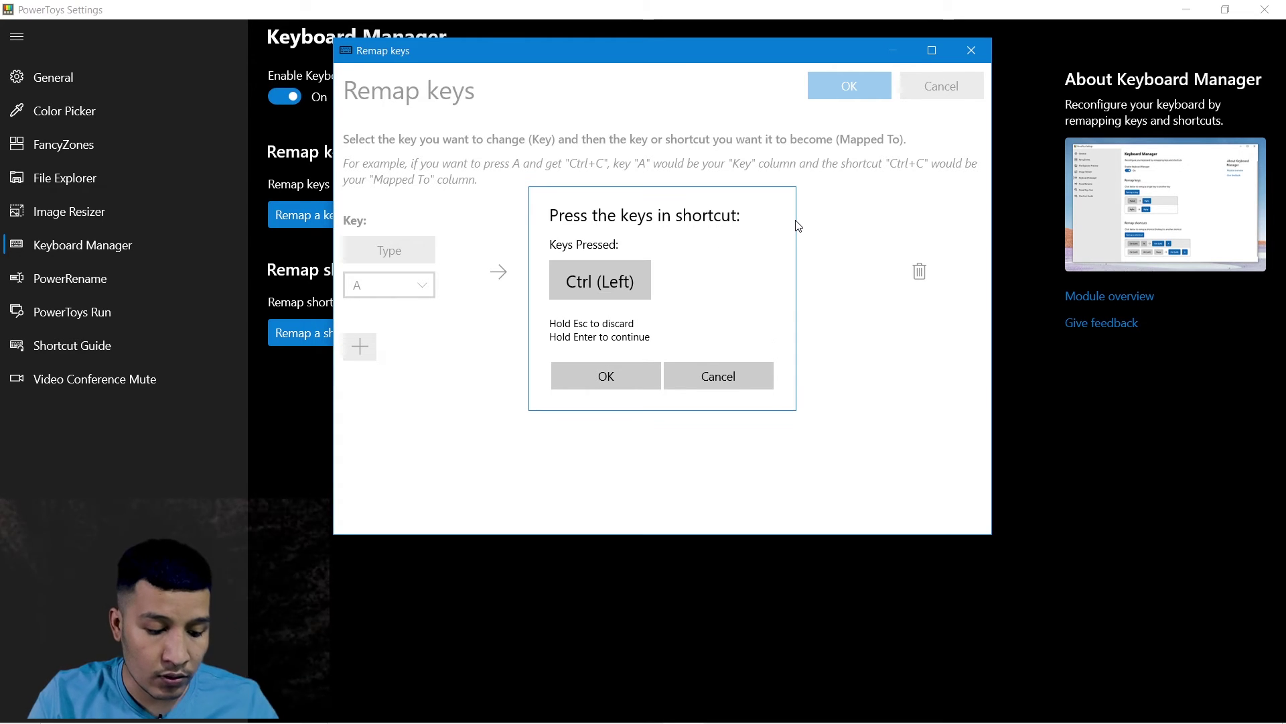
{"action": "key", "text": "ctrl+c"}
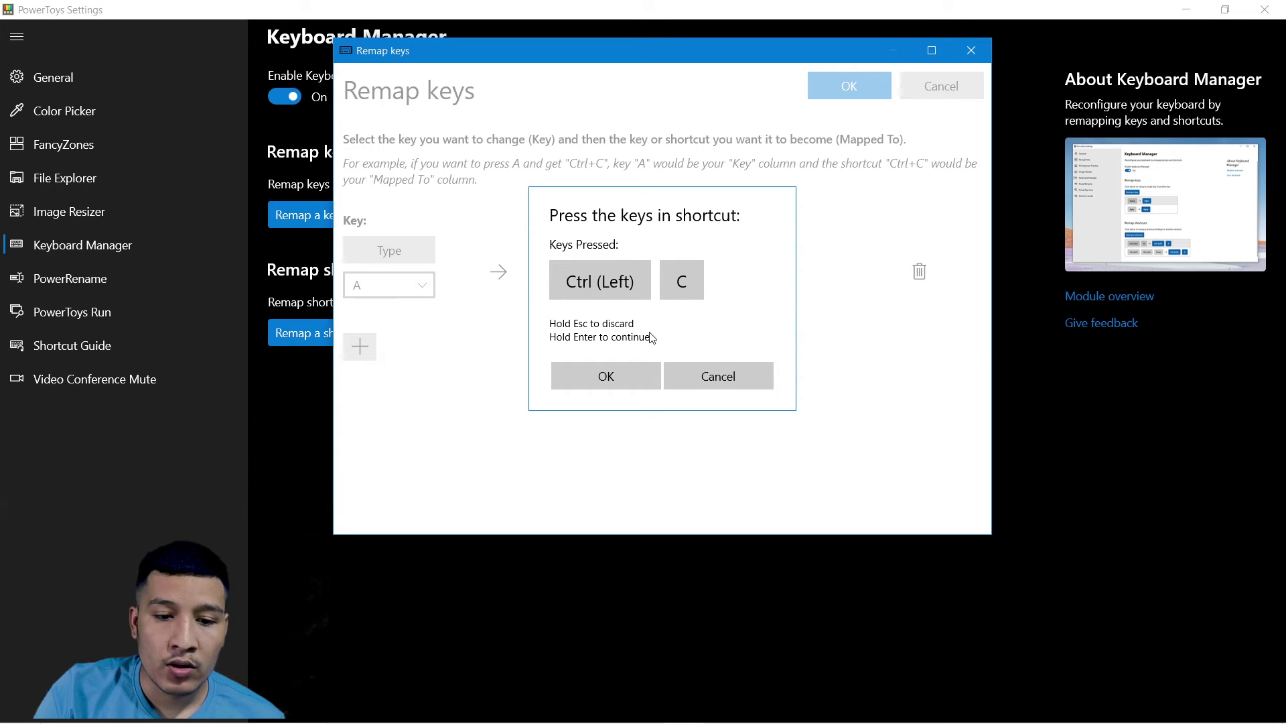
{"action": "left_click", "coordinate": [630, 375]}
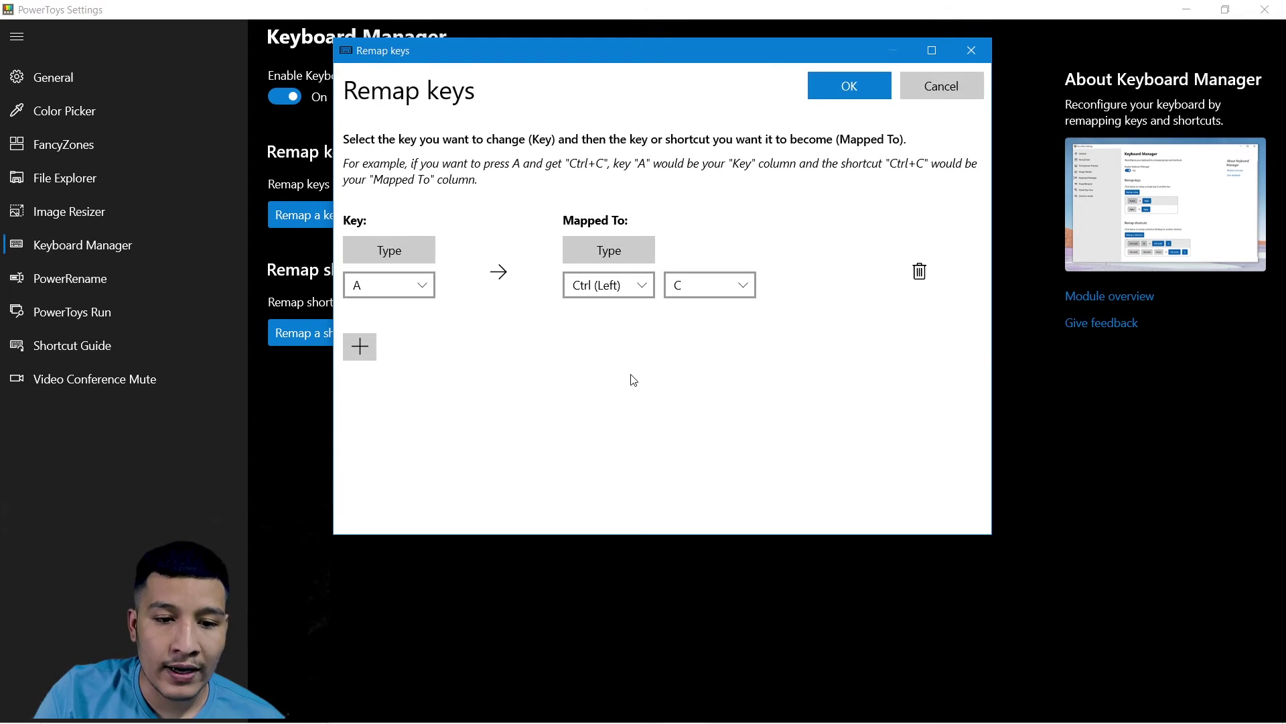
{"action": "left_click", "coordinate": [828, 91]}
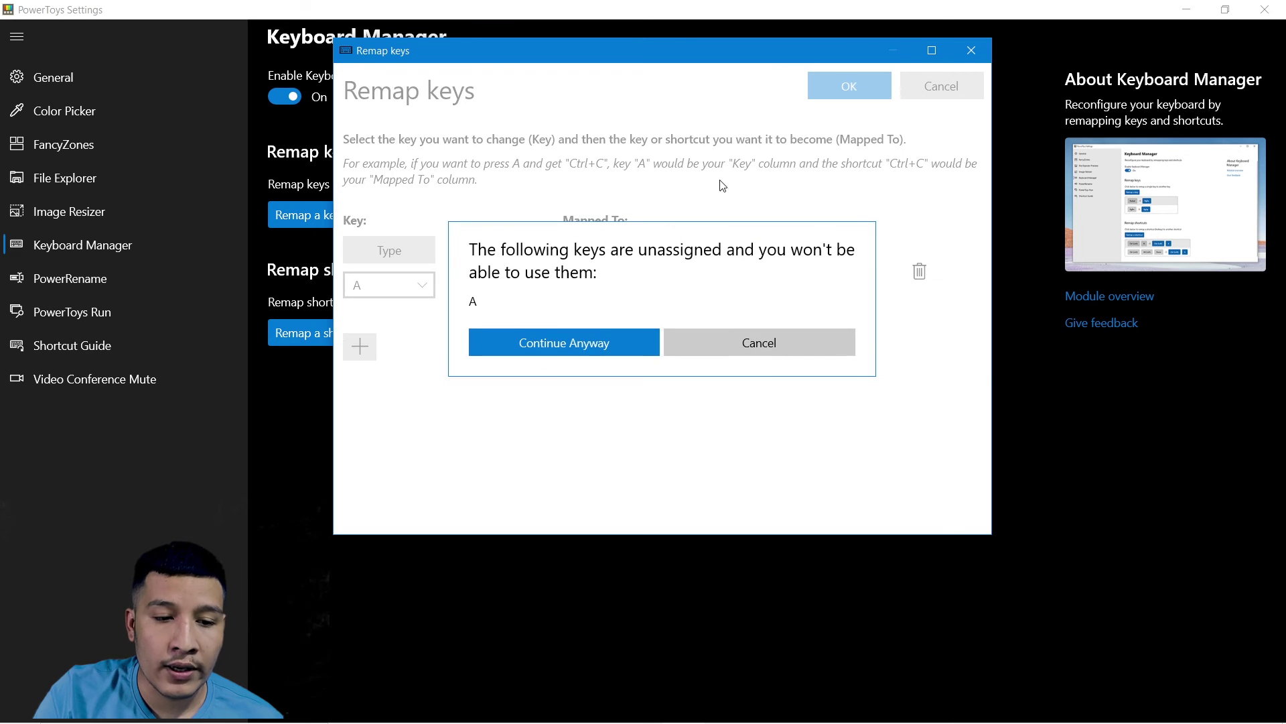
{"action": "left_click", "coordinate": [598, 341]}
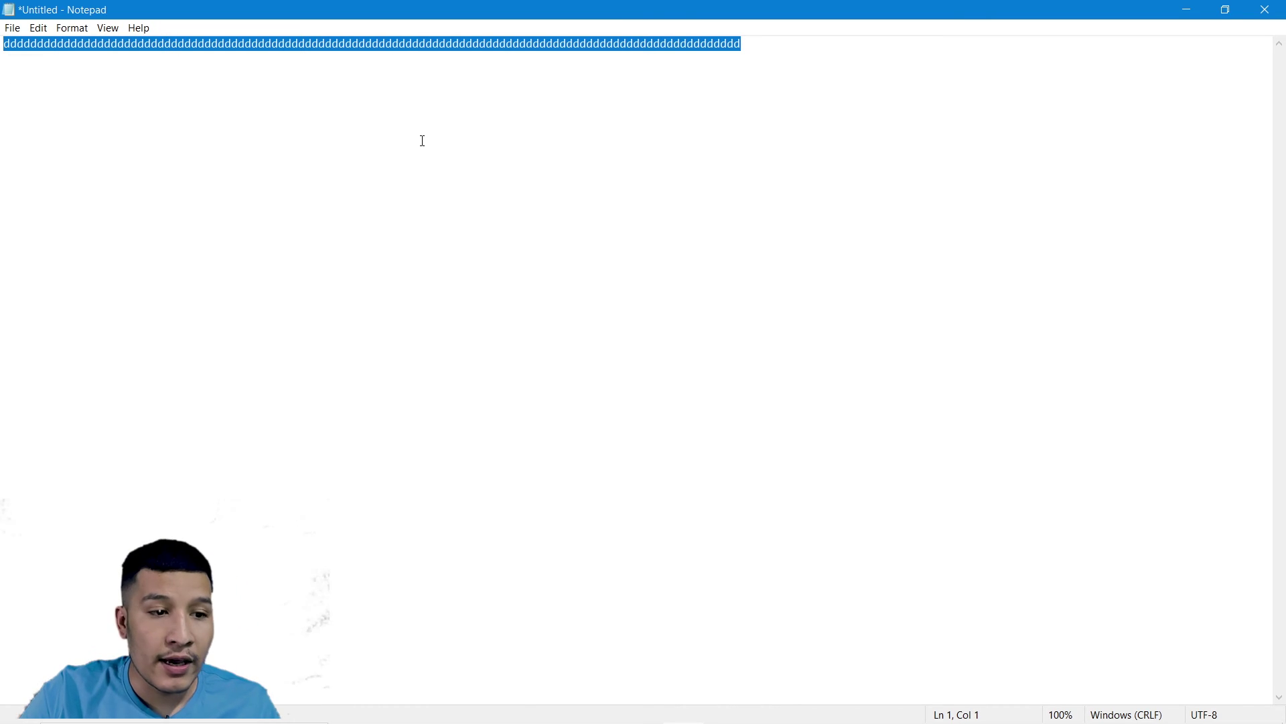
- Paste the copied line of d characters two lines below the original in Notepad and minimize Notepad
{"action": "left_click", "coordinate": [798, 114]}
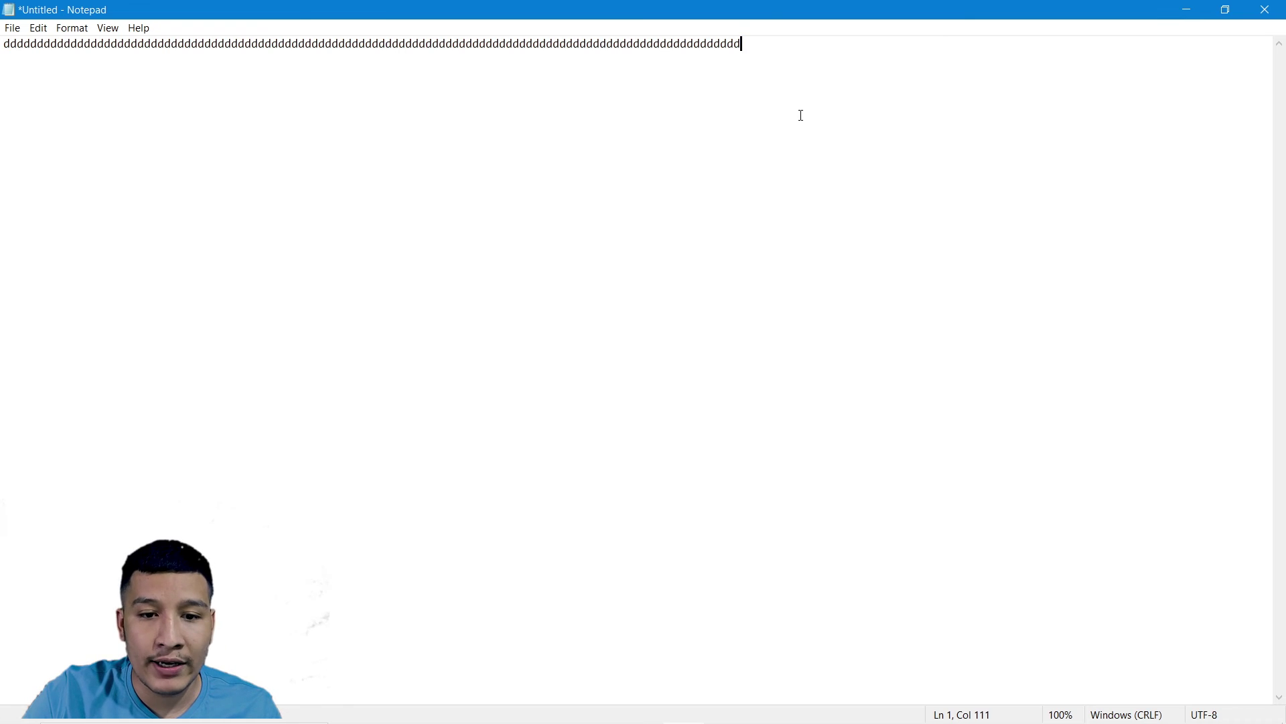
{"action": "key", "text": "Return"}
{"action": "key", "text": "Return"}
{"action": "key", "text": "ctrl+v"}
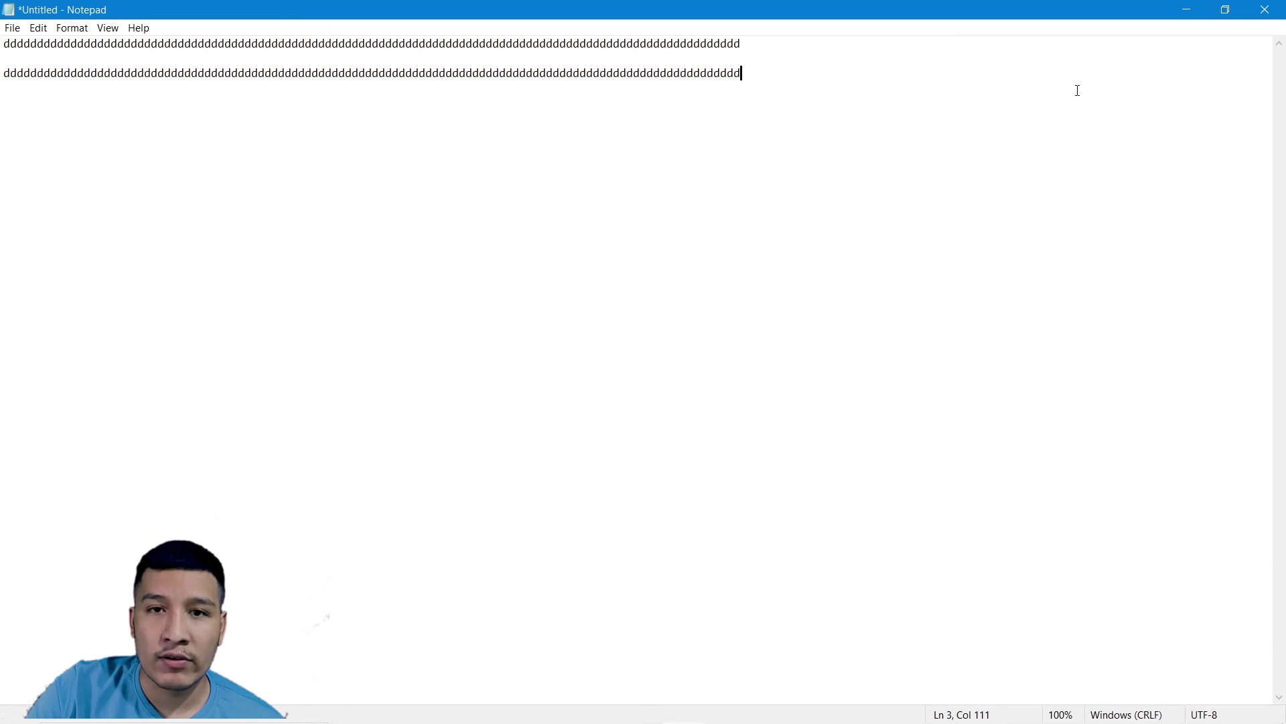
{"action": "left_click", "coordinate": [1186, 9]}
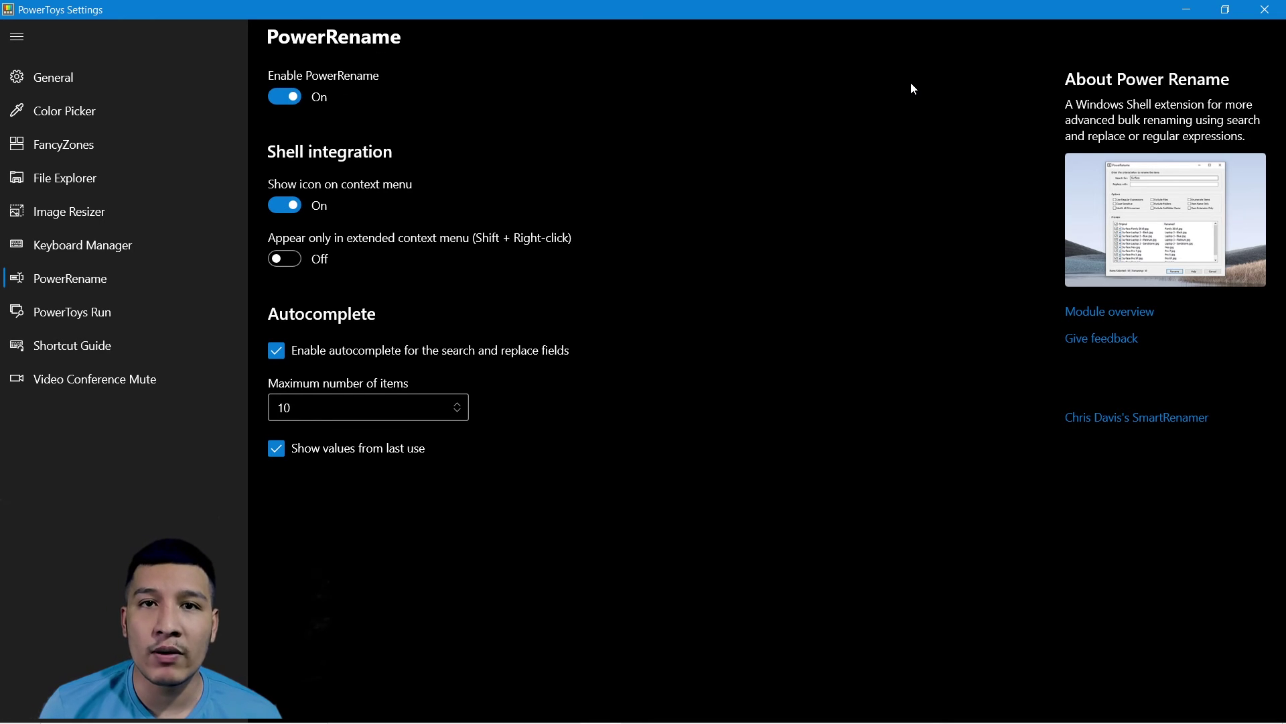
- Minimize PowerToys Settings and select all pictures in the Dashain 2076 folder on New Volume (E:) in File Explorer
{"action": "left_click", "coordinate": [1186, 9]}
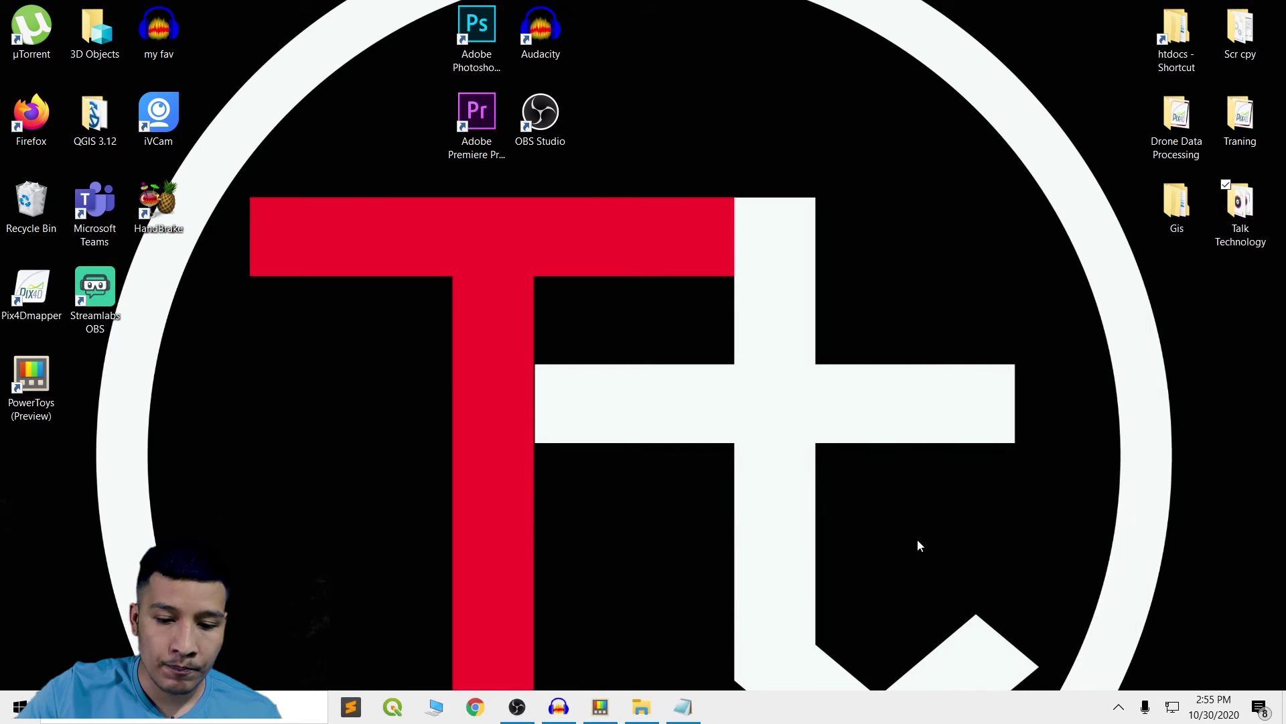
{"action": "left_click", "coordinate": [649, 704]}
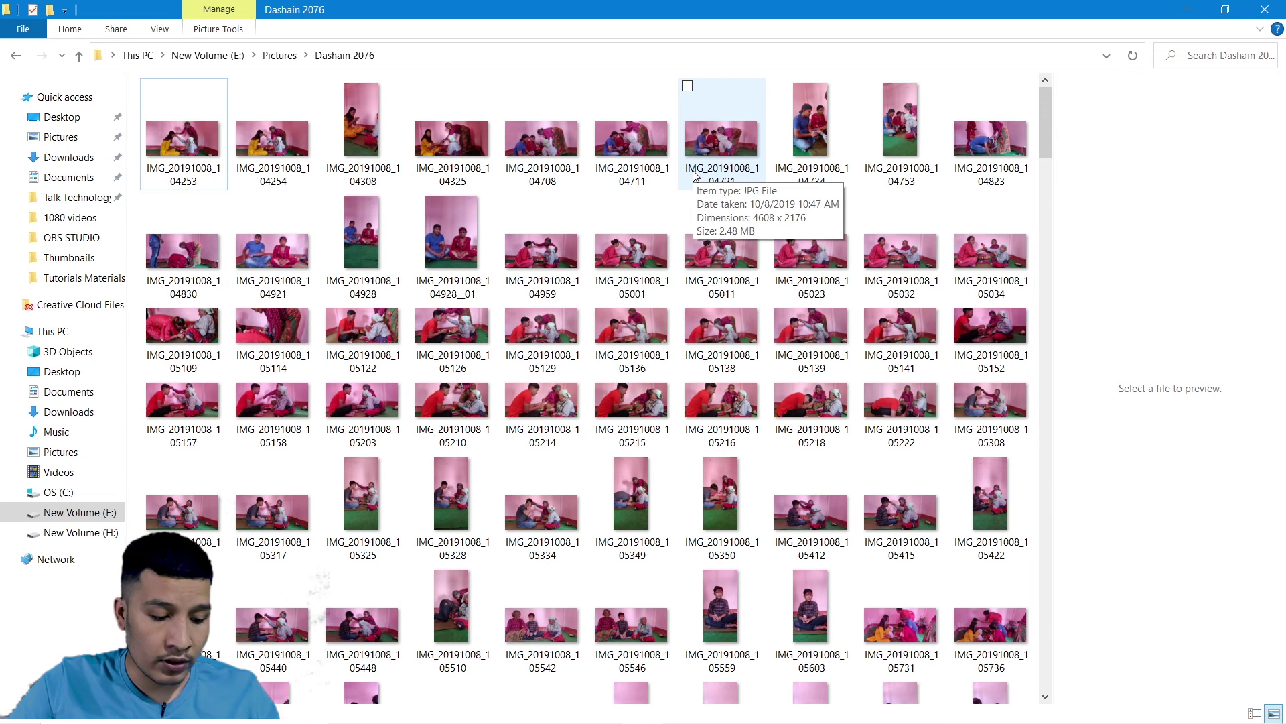
{"action": "key", "text": "ctrl+a"}
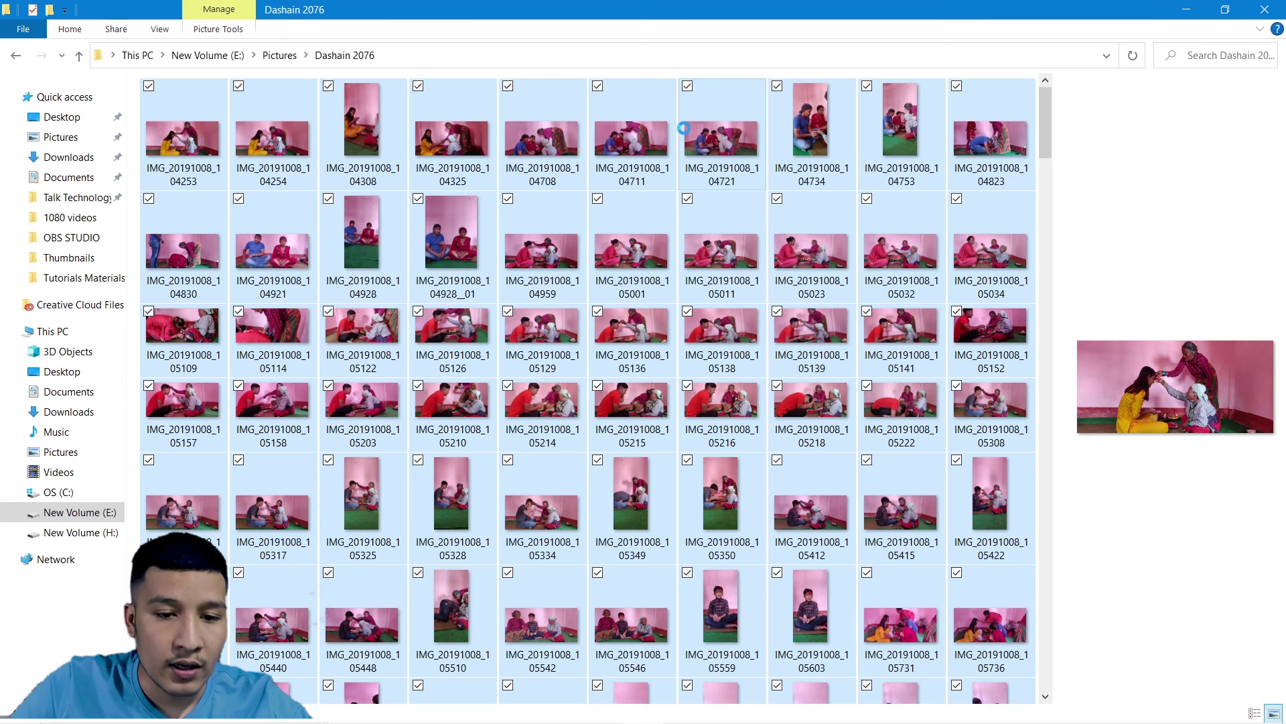
- Open PowerRename for the selected Dashain 2076 pictures and enter IMG_20191008 as the text to search for
{"action": "right_click", "coordinate": [681, 128]}
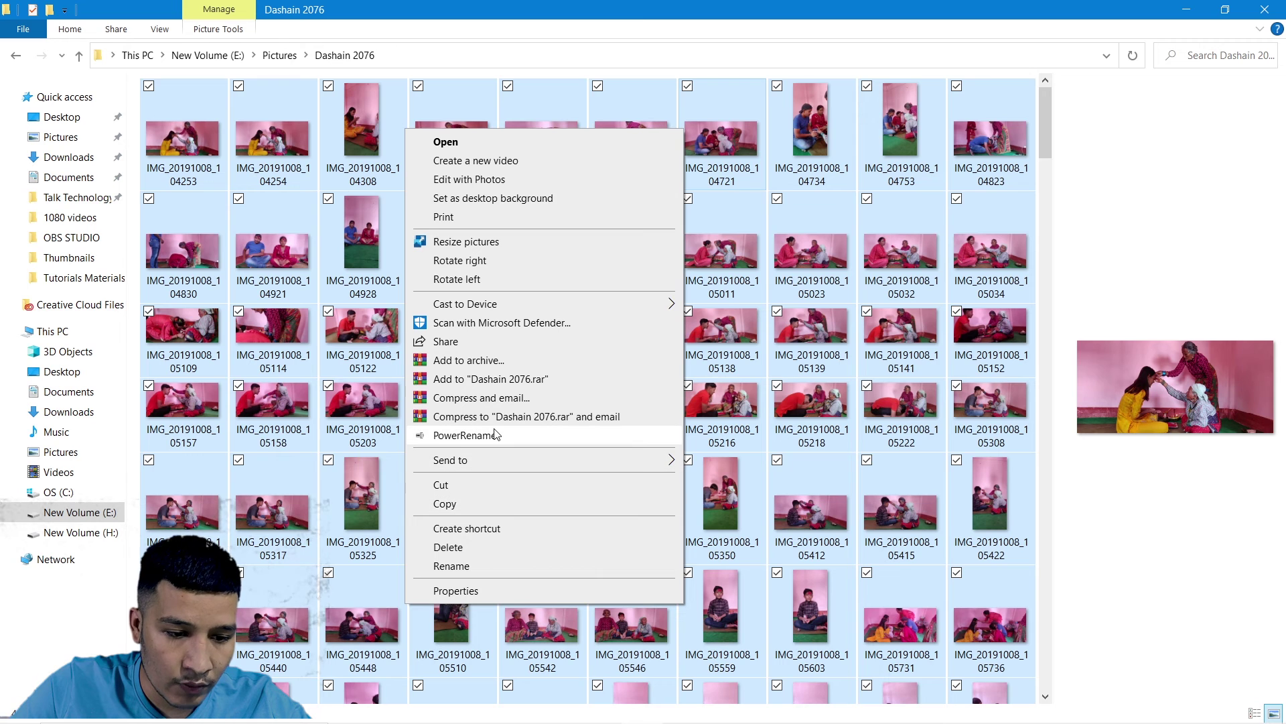
{"action": "left_click", "coordinate": [451, 439]}
{"action": "left_click_drag", "start_coordinate": [639, 148], "coordinate": [795, 145]}
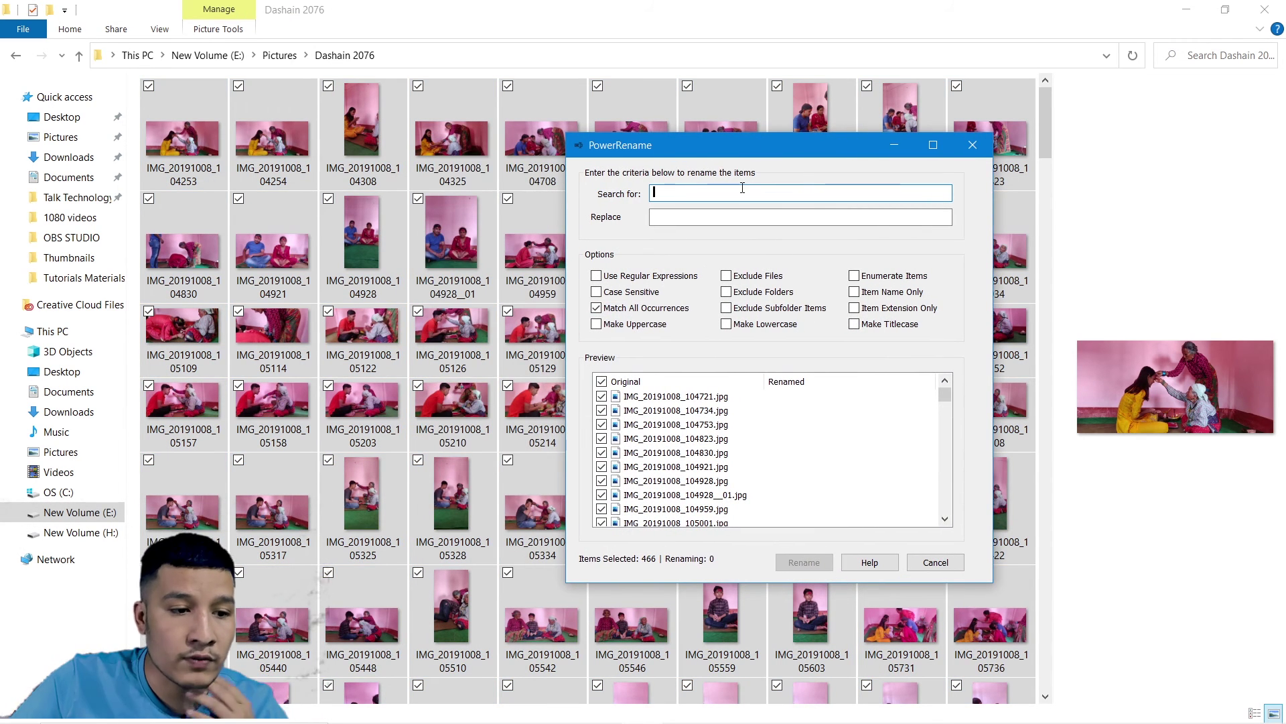
{"action": "left_click", "coordinate": [742, 188]}
{"action": "type", "text": "IM"}
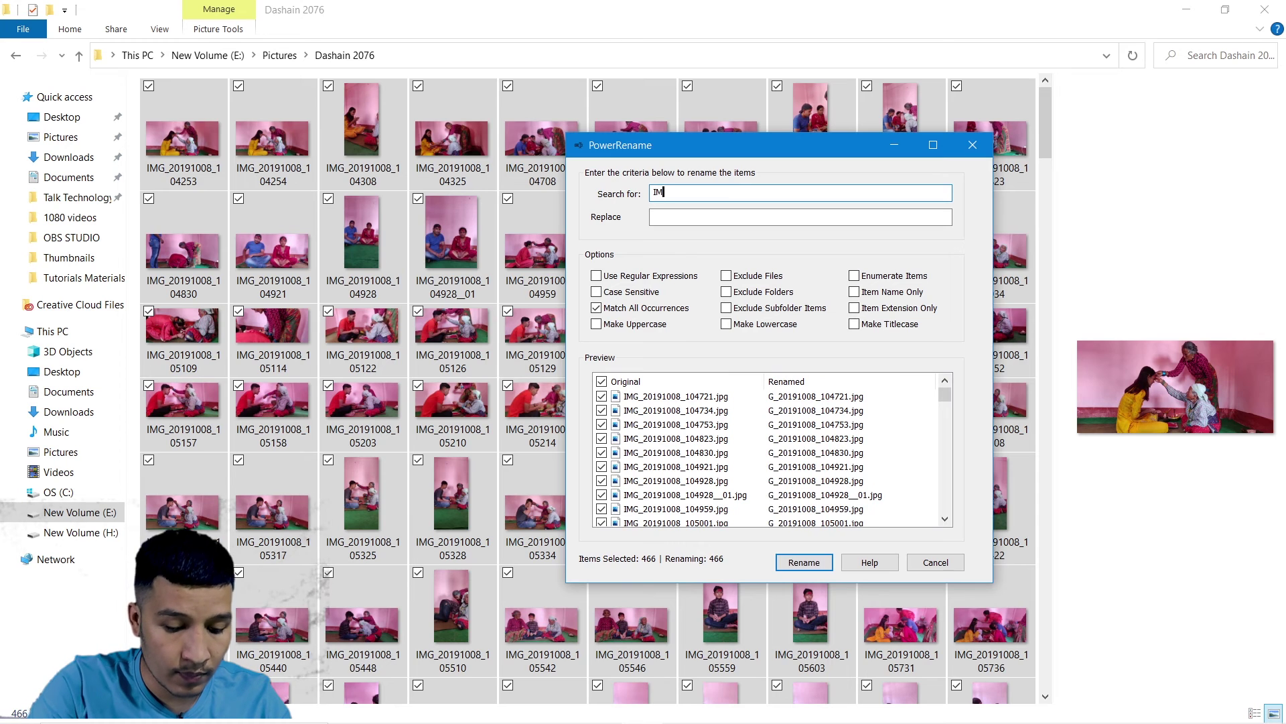
{"action": "type", "text": "G_"}
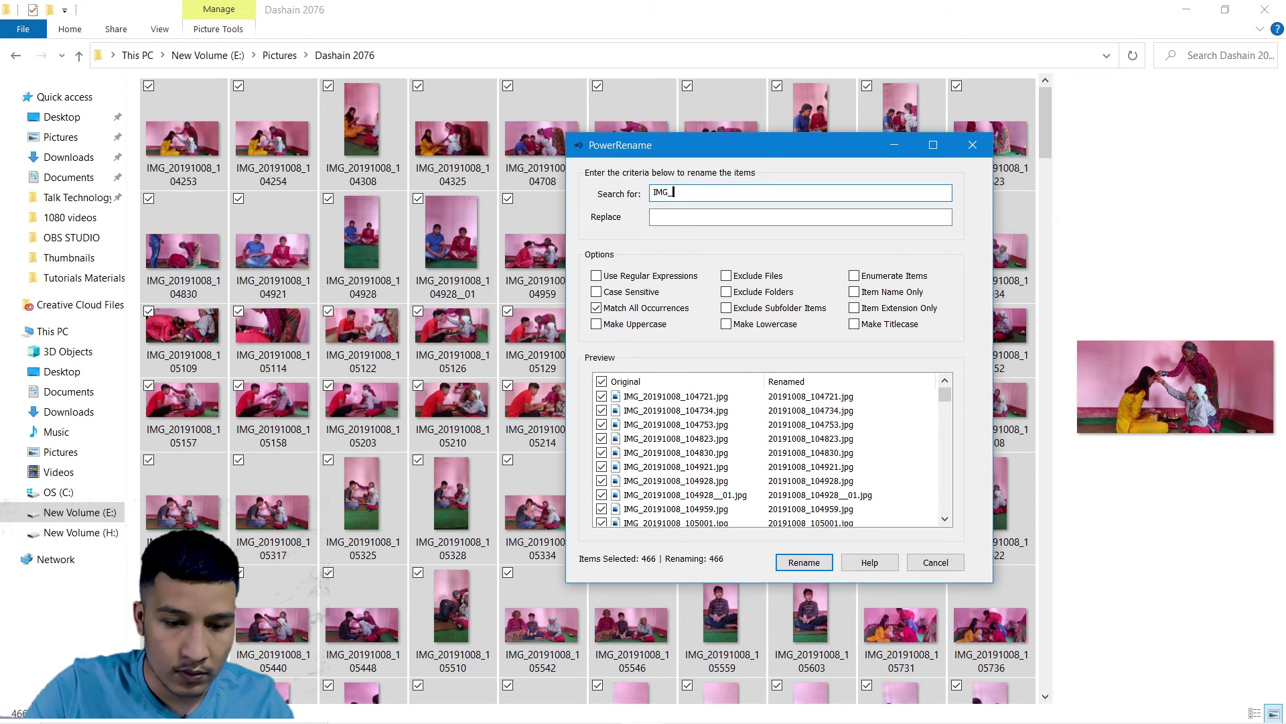
{"action": "type", "text": "20191008"}
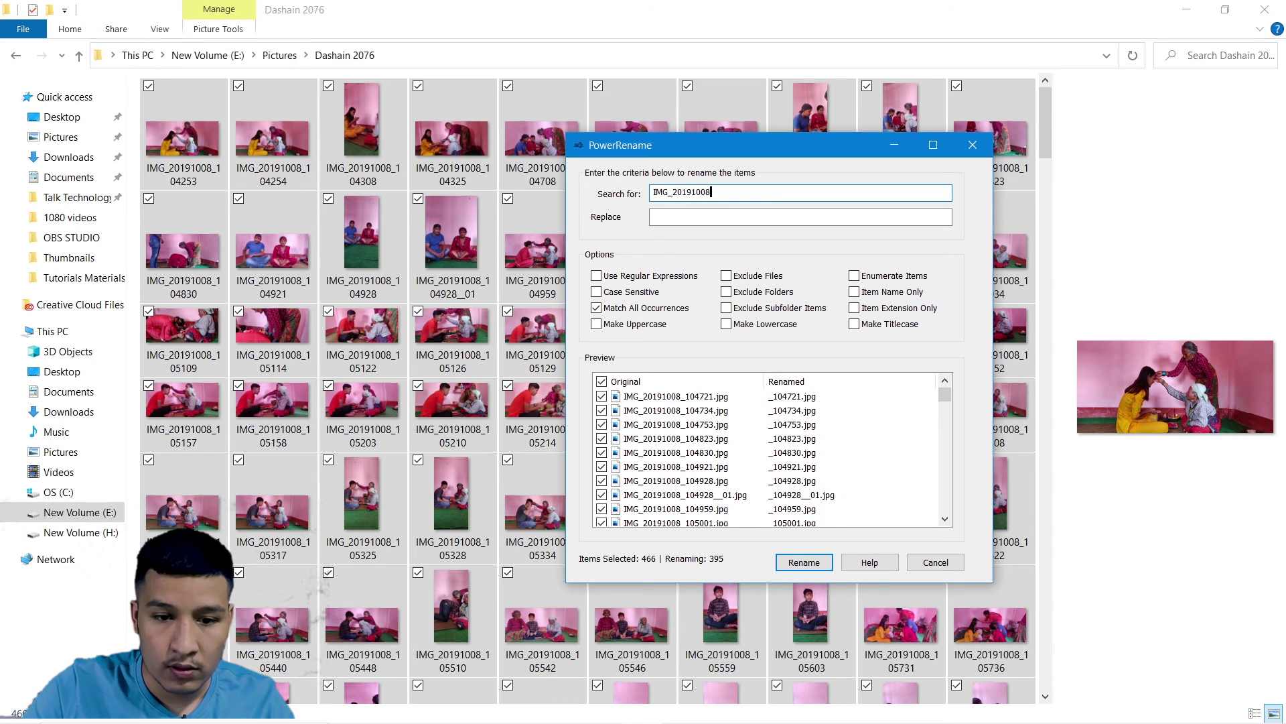
- Set the replacement text to Dashain Pic, rename the matching pictures and look through the folder's new file names
{"action": "left_click", "coordinate": [790, 216]}
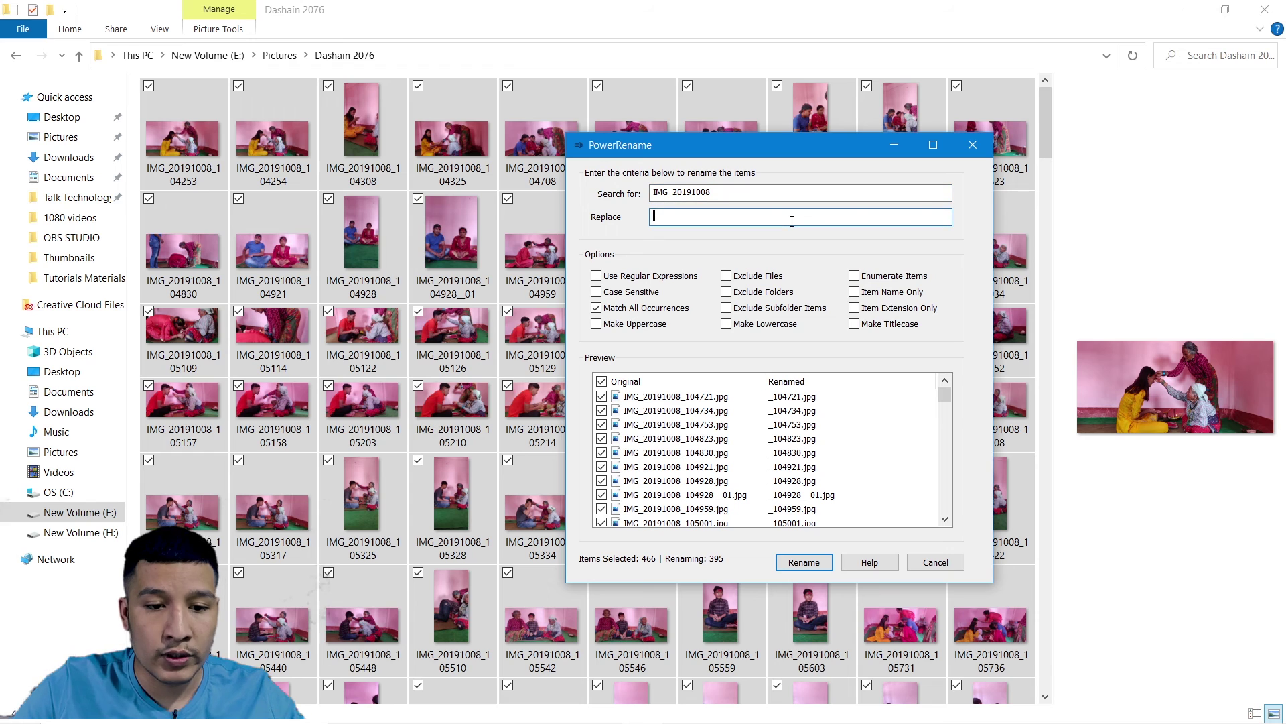
{"action": "type", "text": "D"}
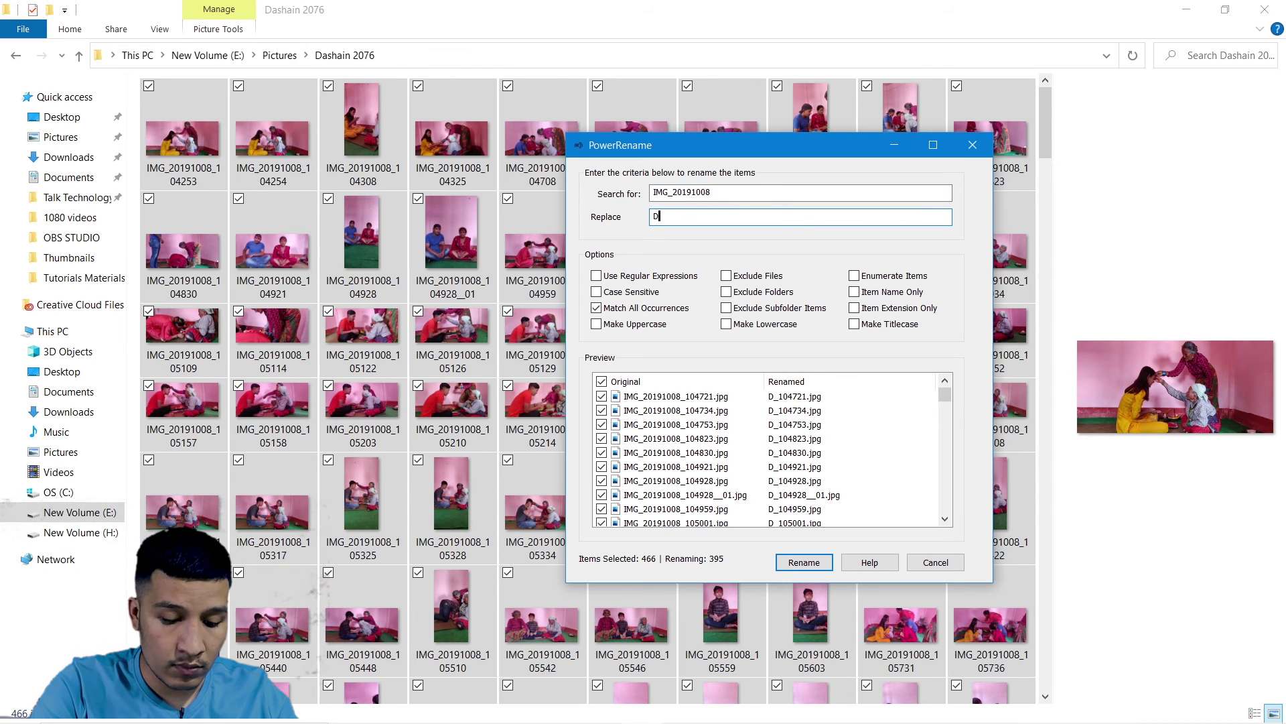
{"action": "type", "text": "ashain Pic"}
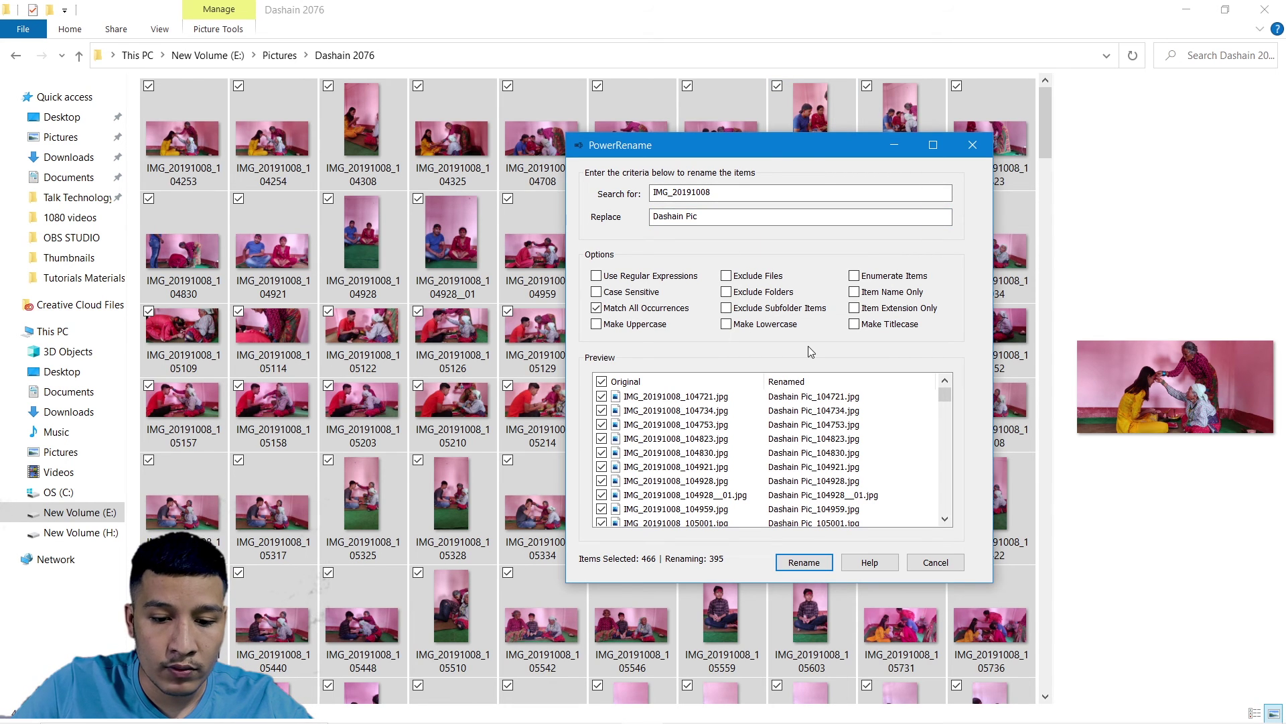
{"action": "left_click", "coordinate": [804, 562]}
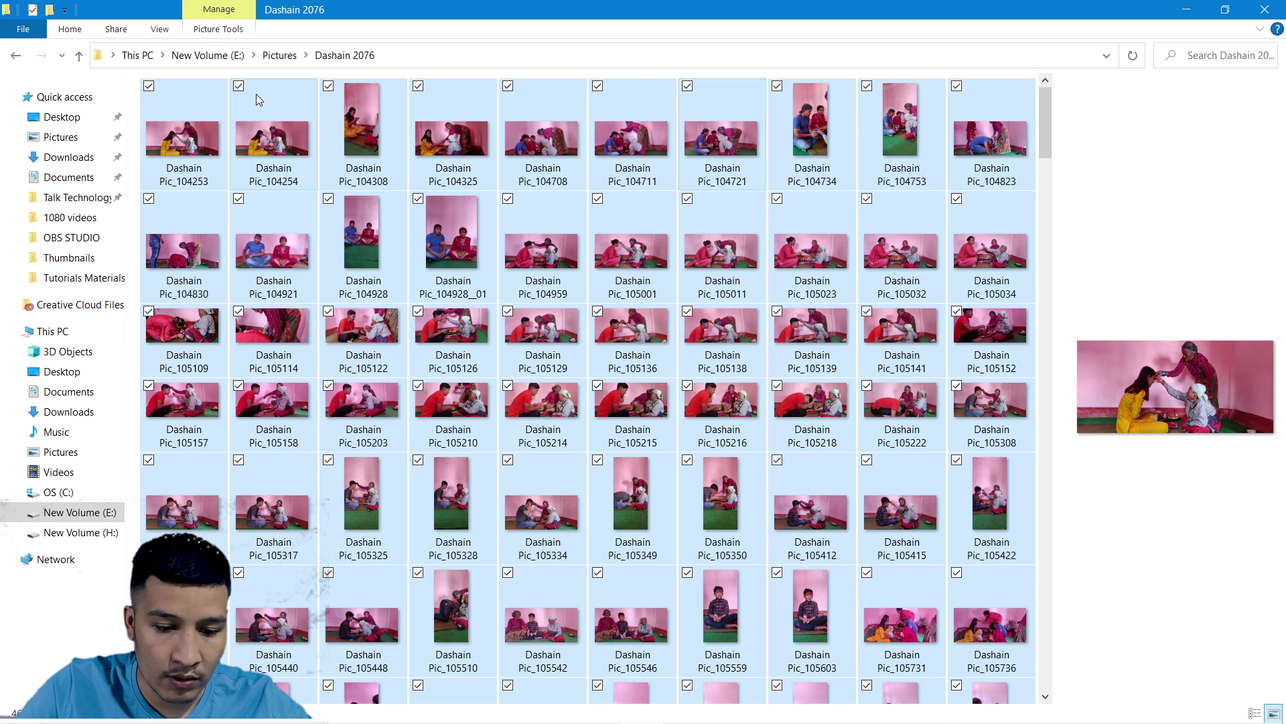
{"action": "scroll", "coordinate": [924, 192], "scroll_direction": "down", "scroll_amount": 15}
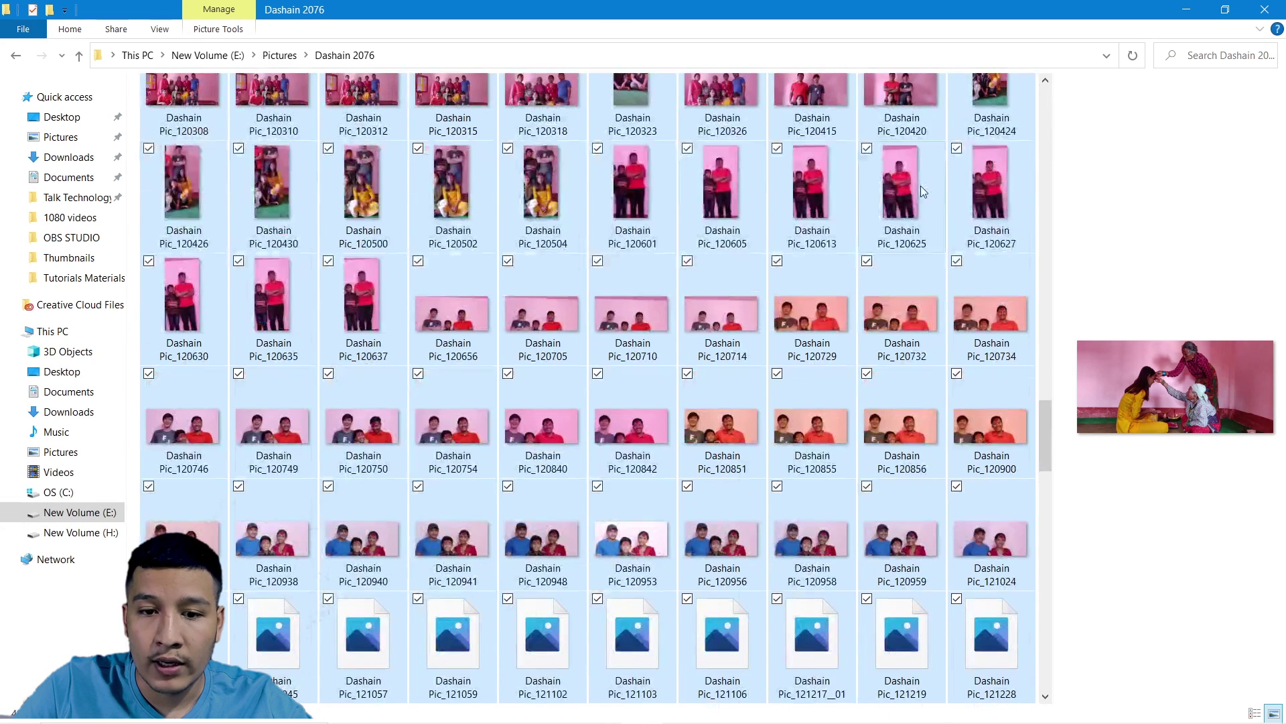
{"action": "scroll", "coordinate": [924, 192], "scroll_direction": "up", "scroll_amount": 10}
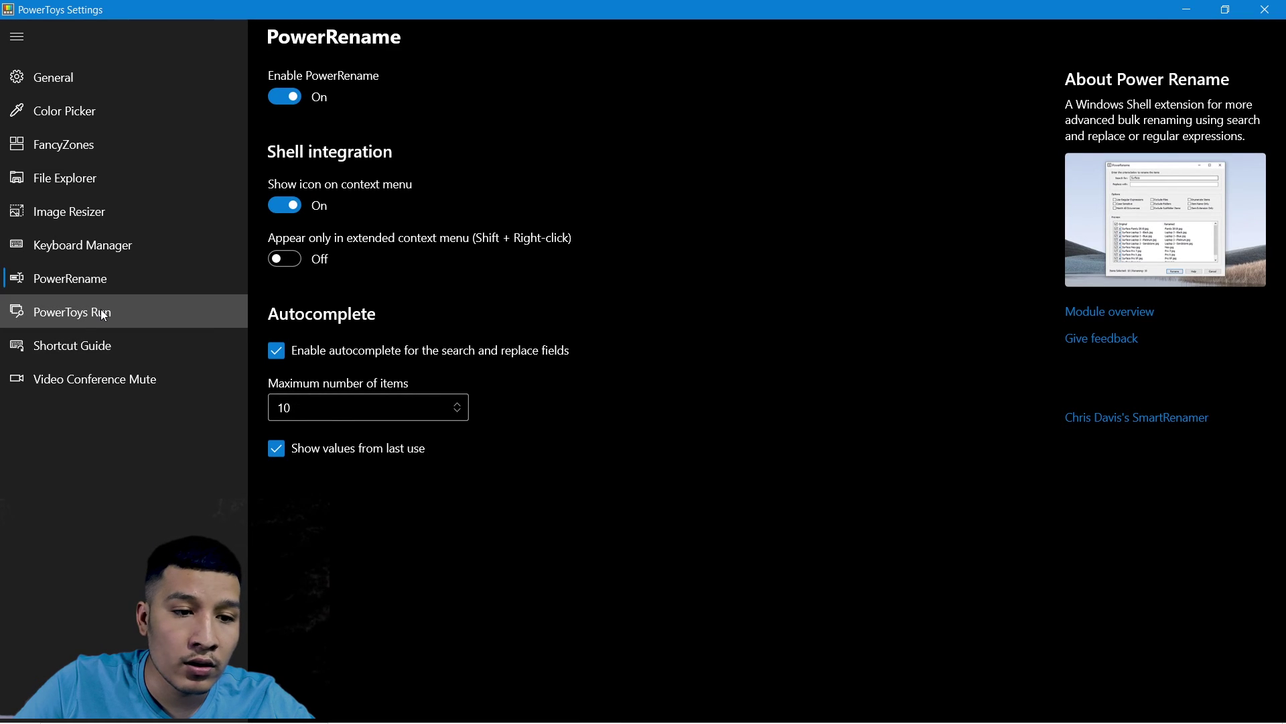
- View the PowerToys Run settings, minimize PowerToys Settings and search for Control in the PowerToys Run launcher
{"action": "left_click", "coordinate": [104, 314]}
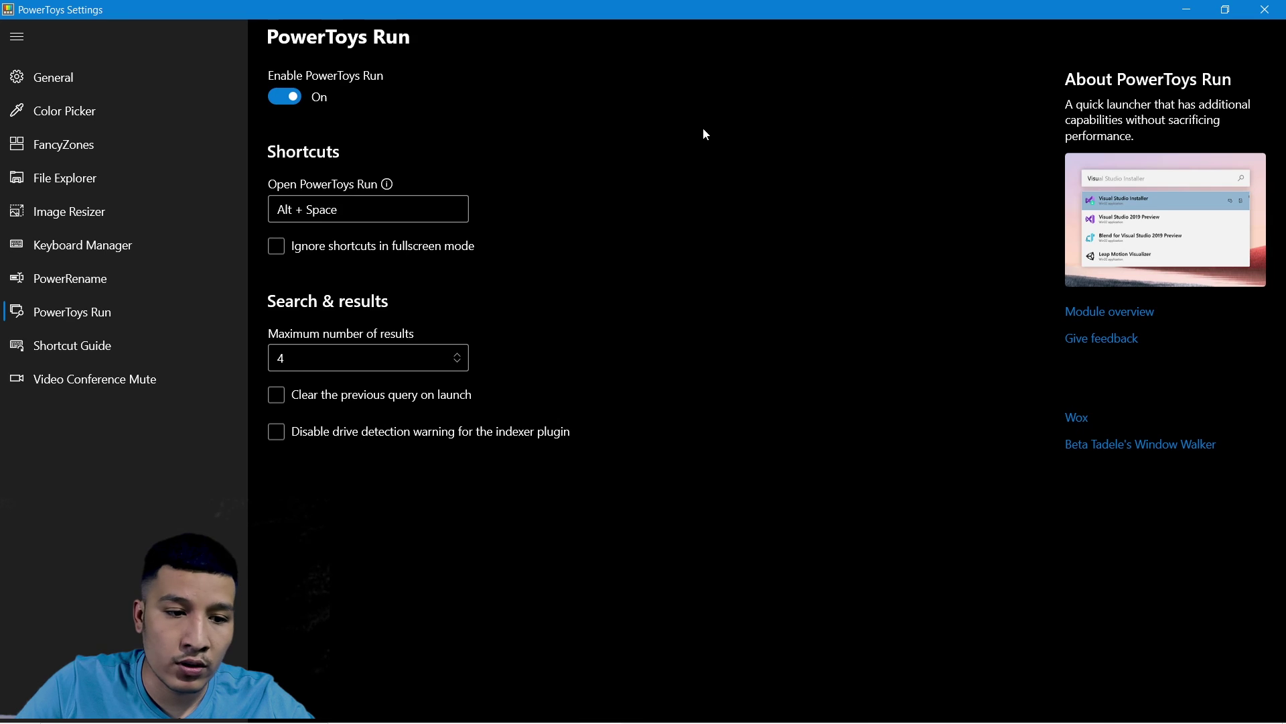
{"action": "left_click", "coordinate": [601, 707]}
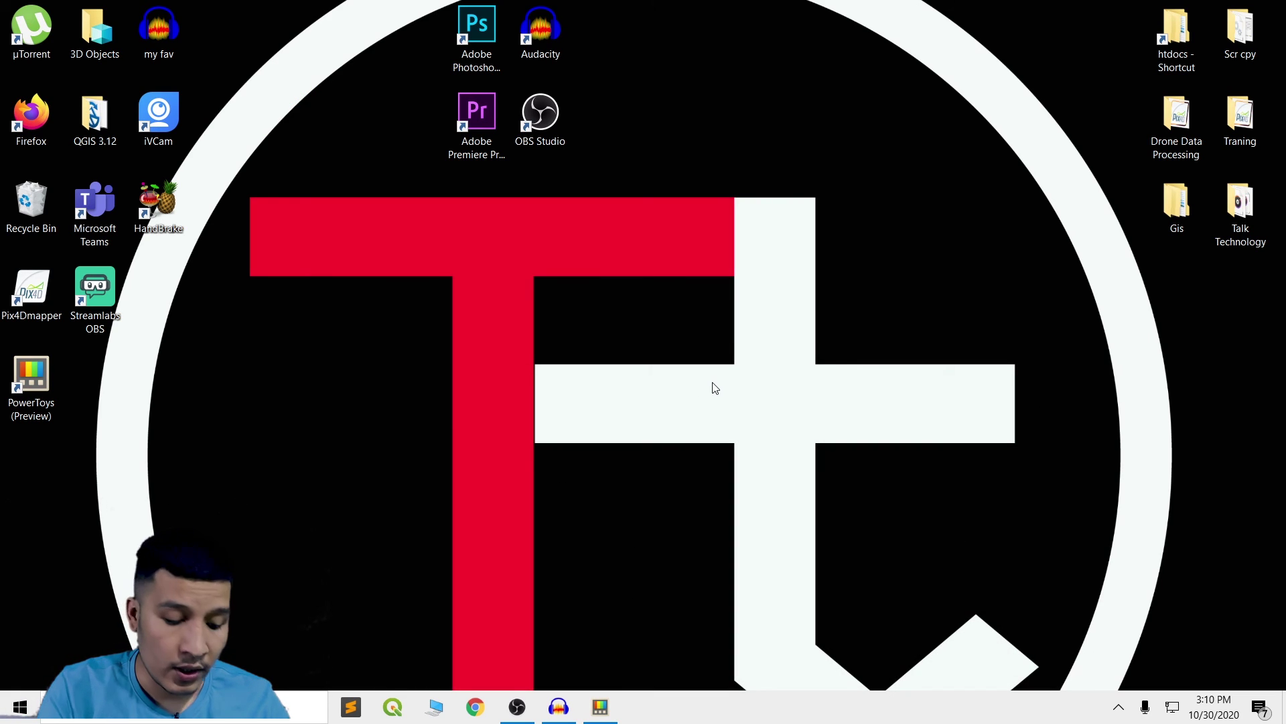
{"action": "key", "text": "alt+space"}
{"action": "type", "text": "Control"}
- Replace the PowerToys Run query with Adobe, clear it and enter M as another search
{"action": "key", "text": "ctrl+a"}
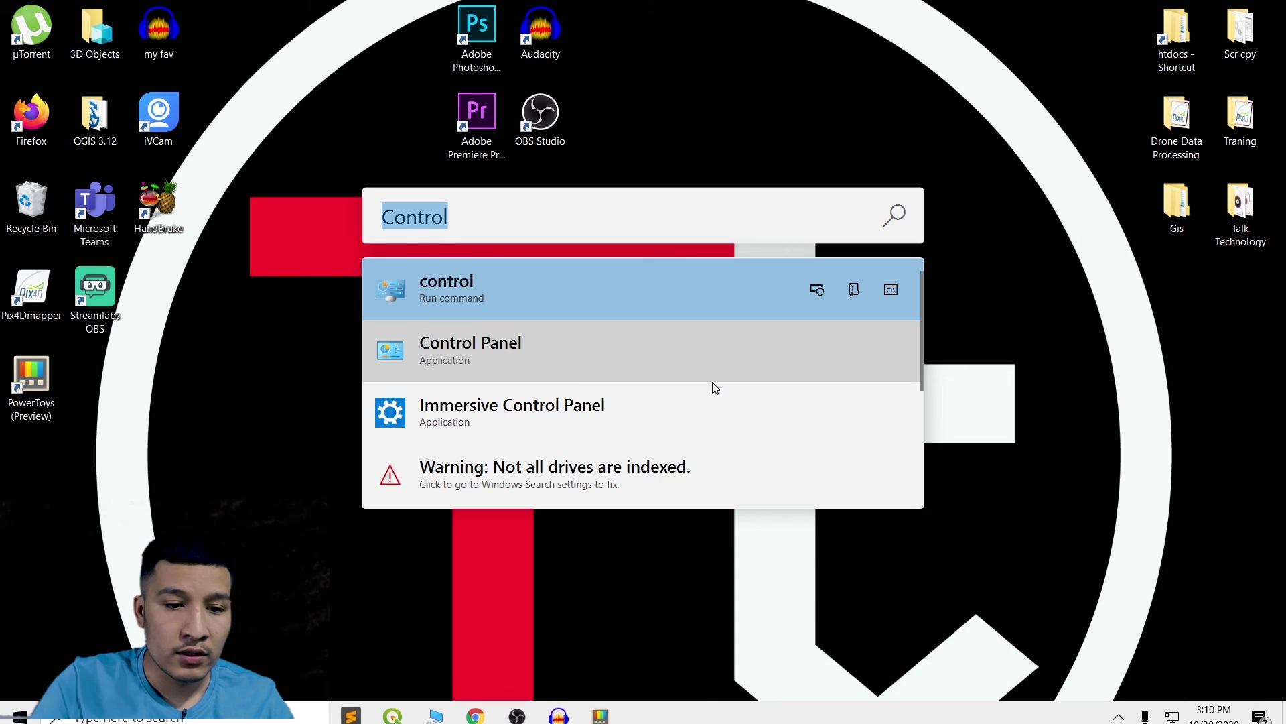
{"action": "key", "text": "BackSpace"}
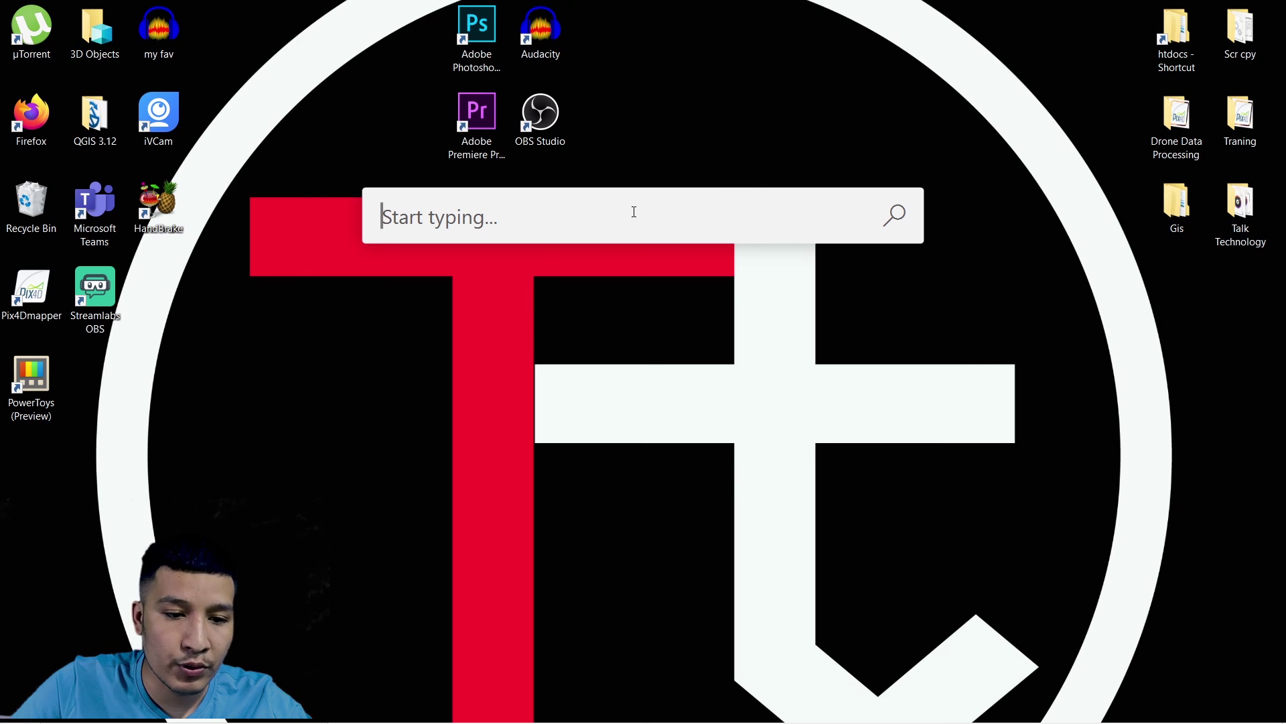
{"action": "type", "text": "Adobe"}
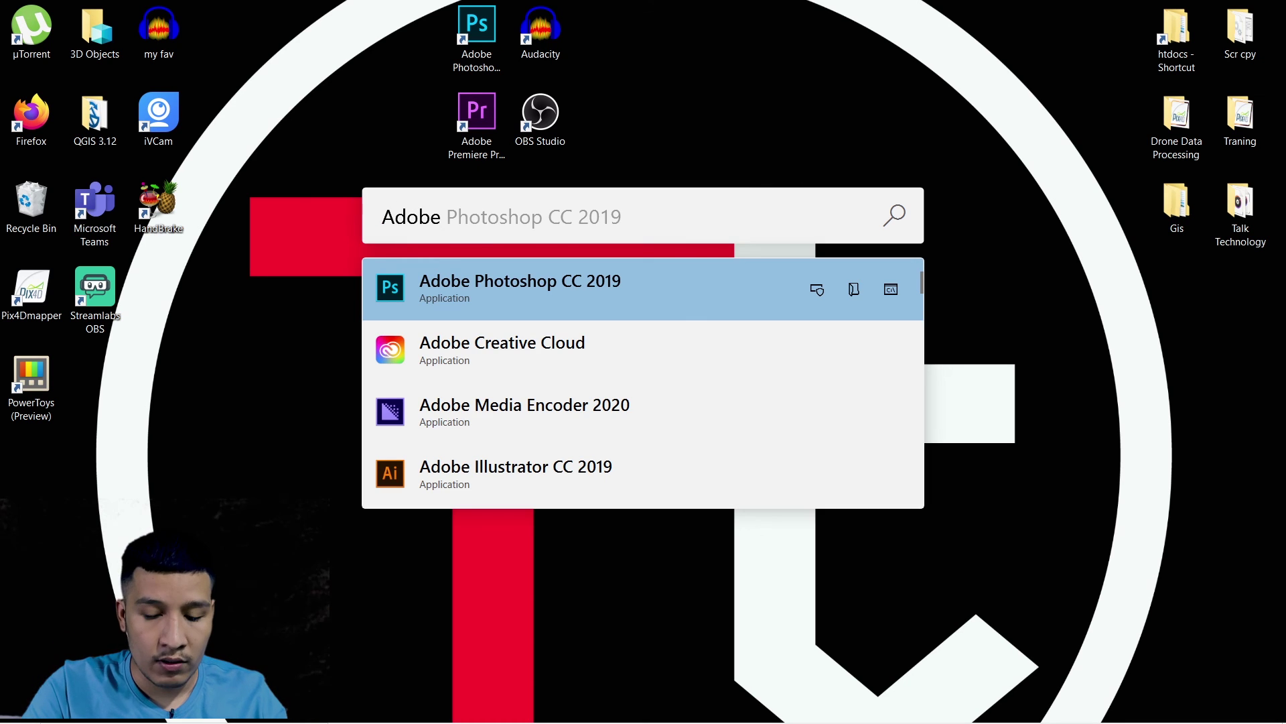
{"action": "key", "text": "BackSpace"}
{"action": "key", "text": "BackSpace"}
{"action": "key", "text": "BackSpace"}
{"action": "key", "text": "BackSpace"}
{"action": "key", "text": "BackSpace"}
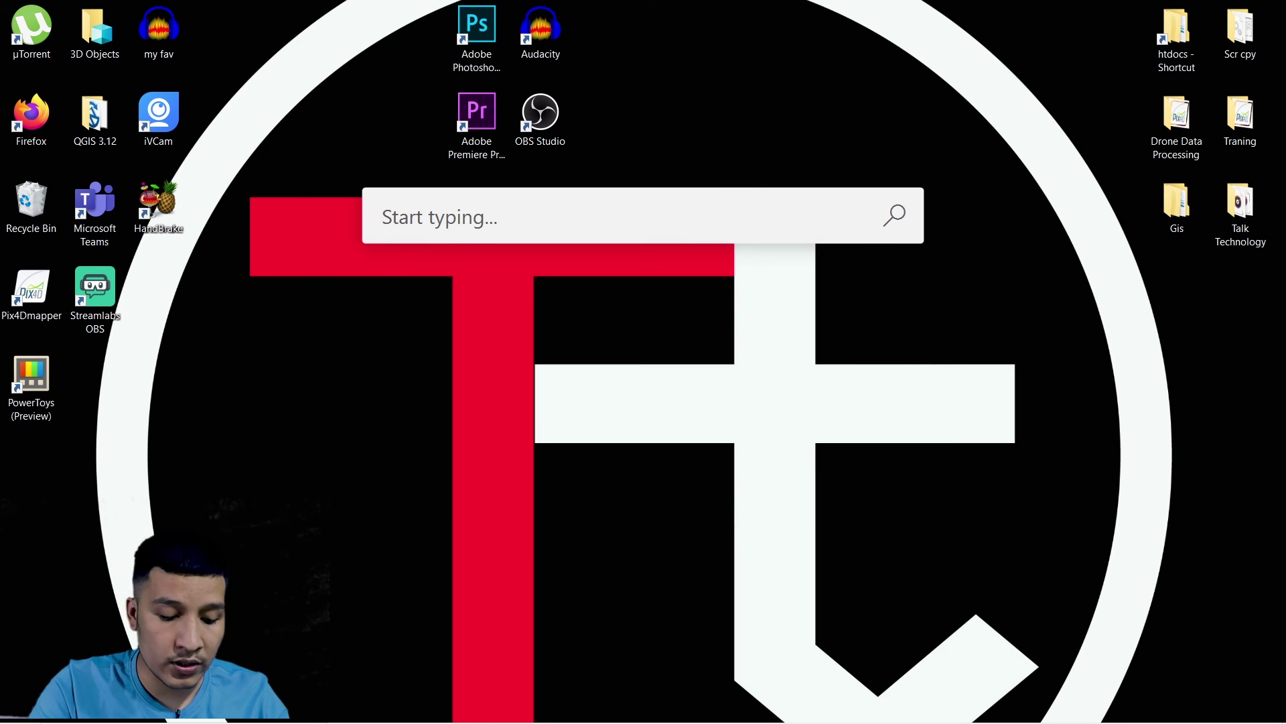
{"action": "type", "text": "M"}
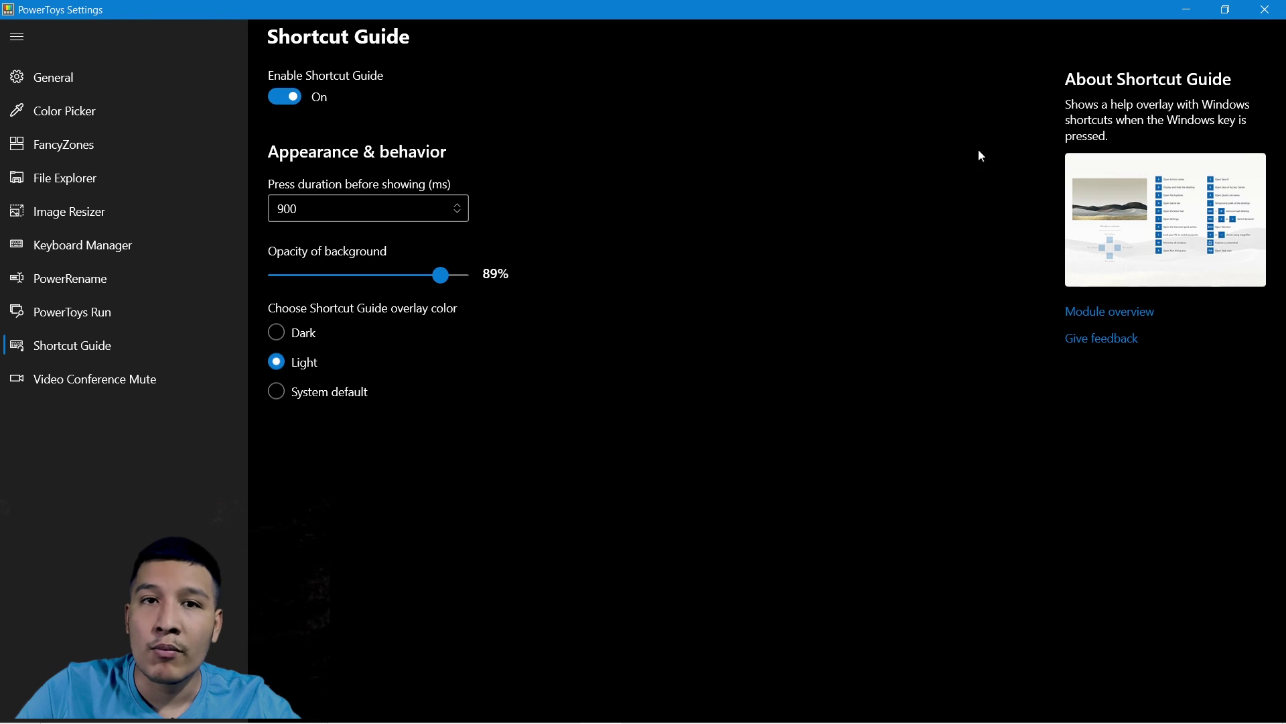
- Minimize PowerToys Settings, show the Shortcut Guide overlay and use its shortcuts for opening Settings and the Action center
{"action": "left_click", "coordinate": [1186, 10]}
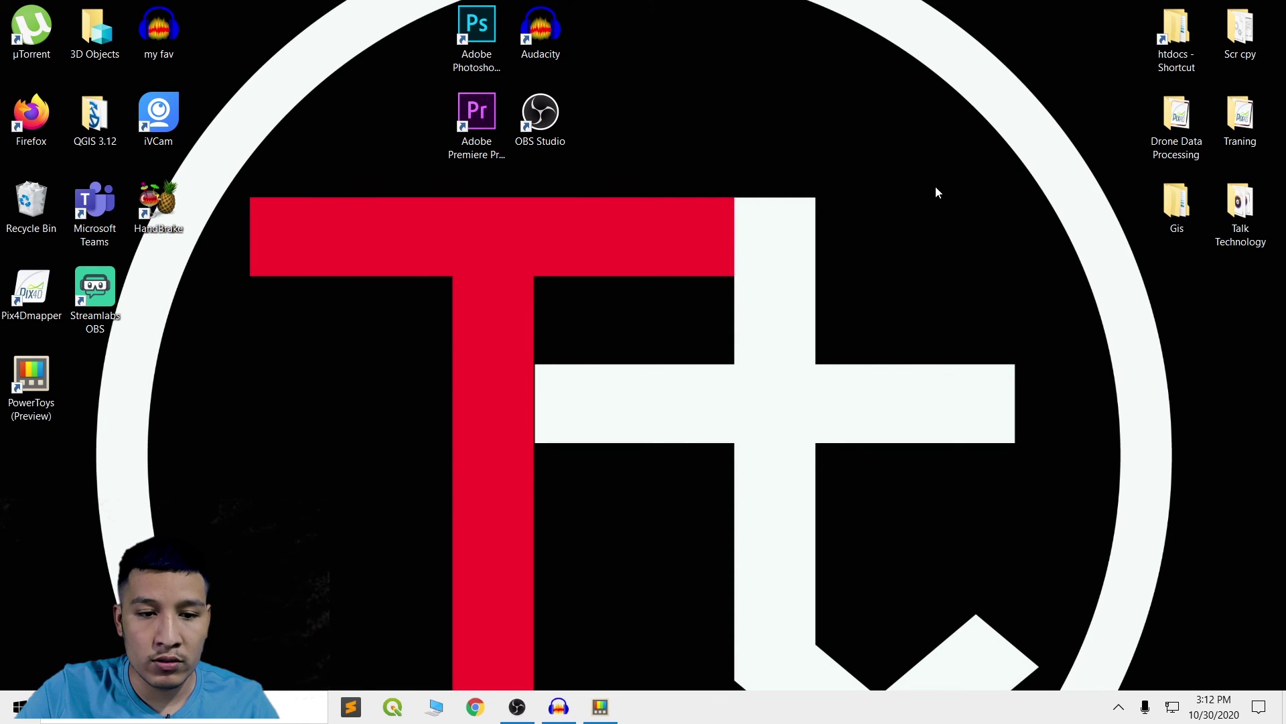
{"action": "key", "text": "super"}
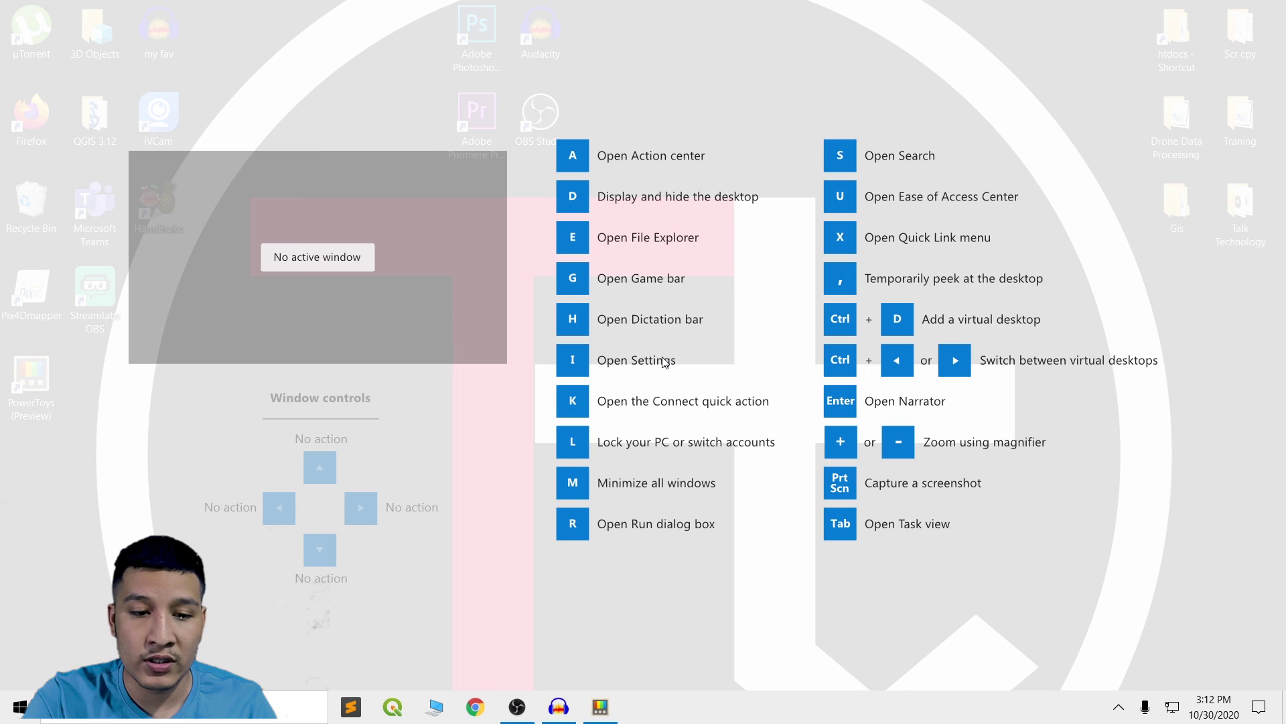
{"action": "key", "text": "super+i"}
{"action": "key", "text": "super+a"}
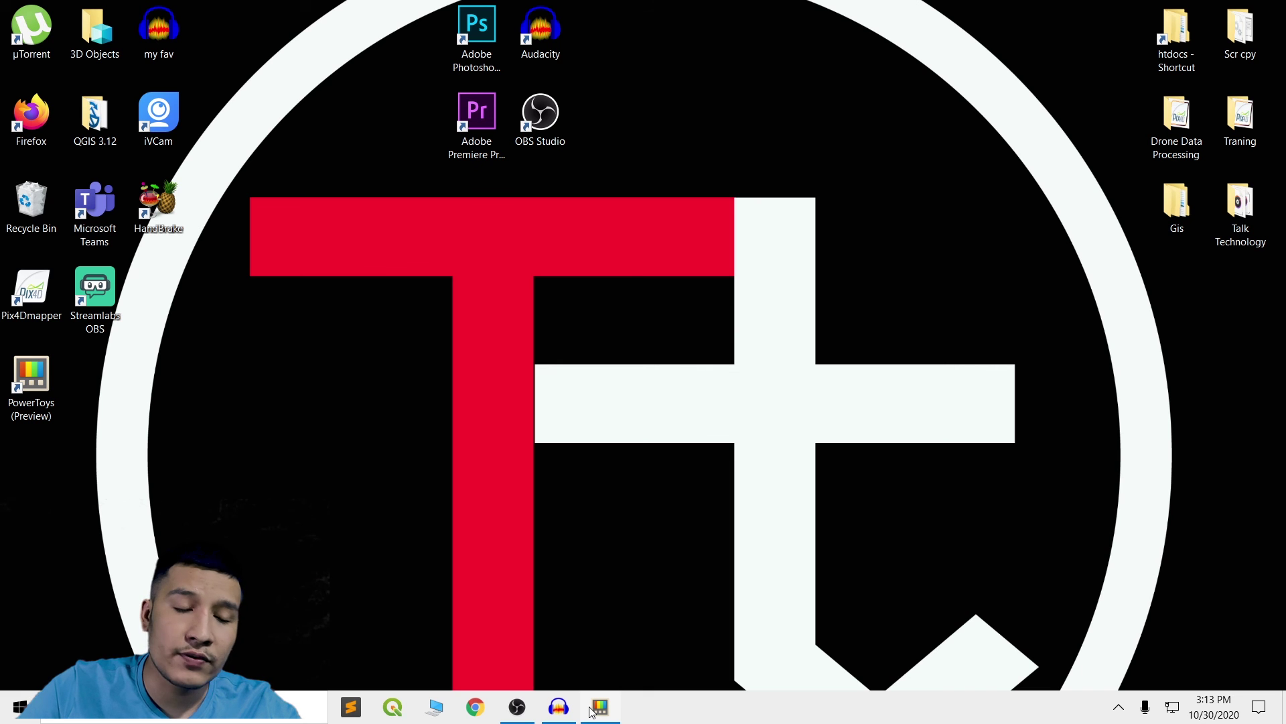
- View the Video Conference Mute settings in PowerToys, open its module overview in the browser and return to PowerToys Settings
{"action": "left_click", "coordinate": [598, 707]}
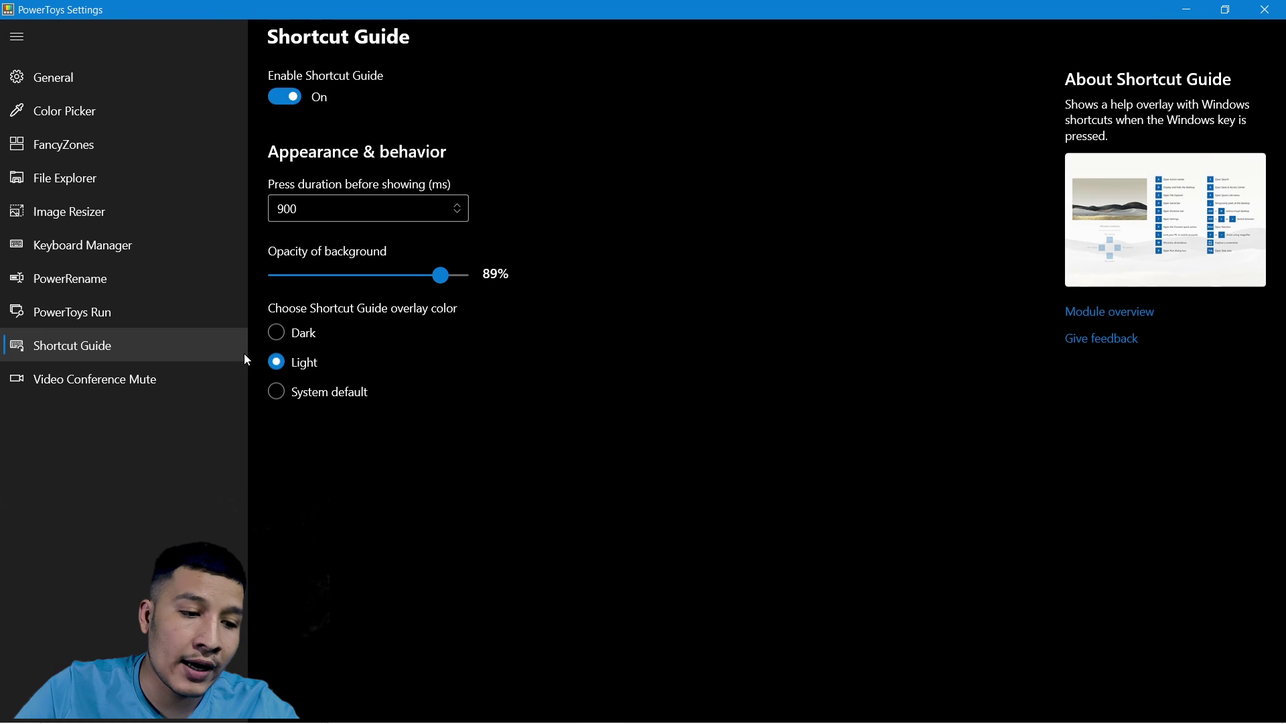
{"action": "left_click", "coordinate": [152, 383]}
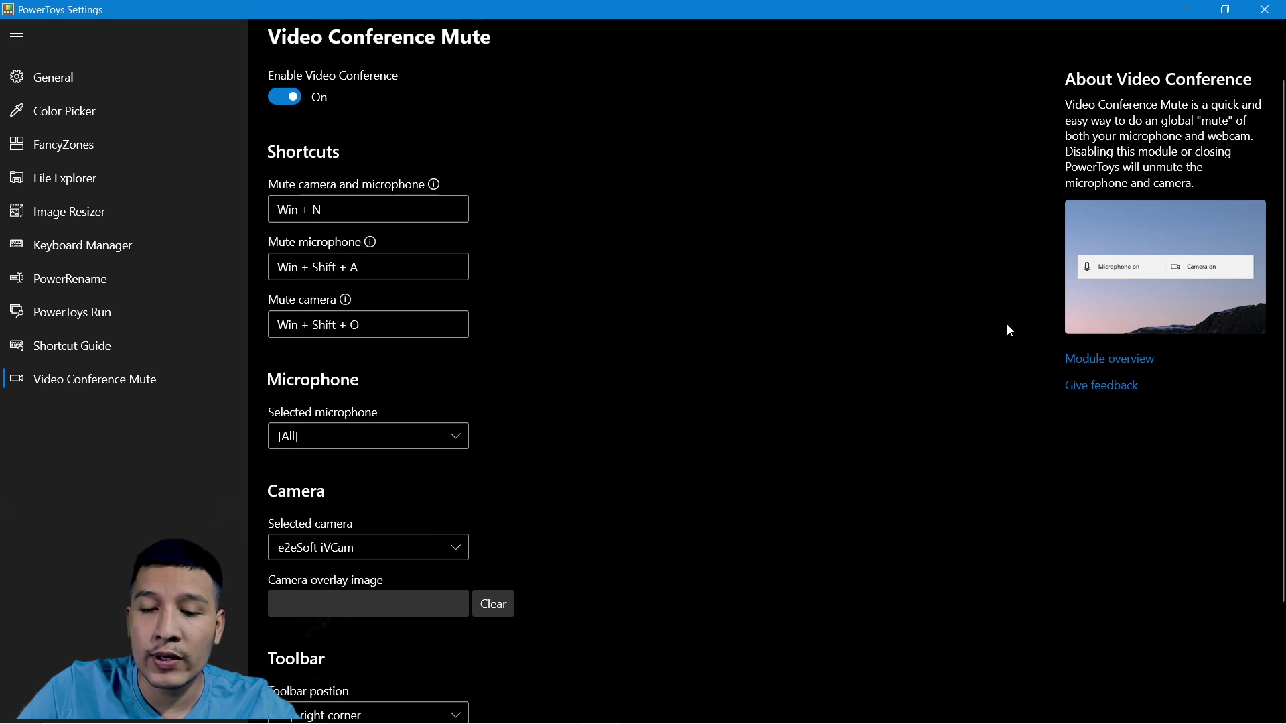
{"action": "left_click", "coordinate": [1092, 360]}
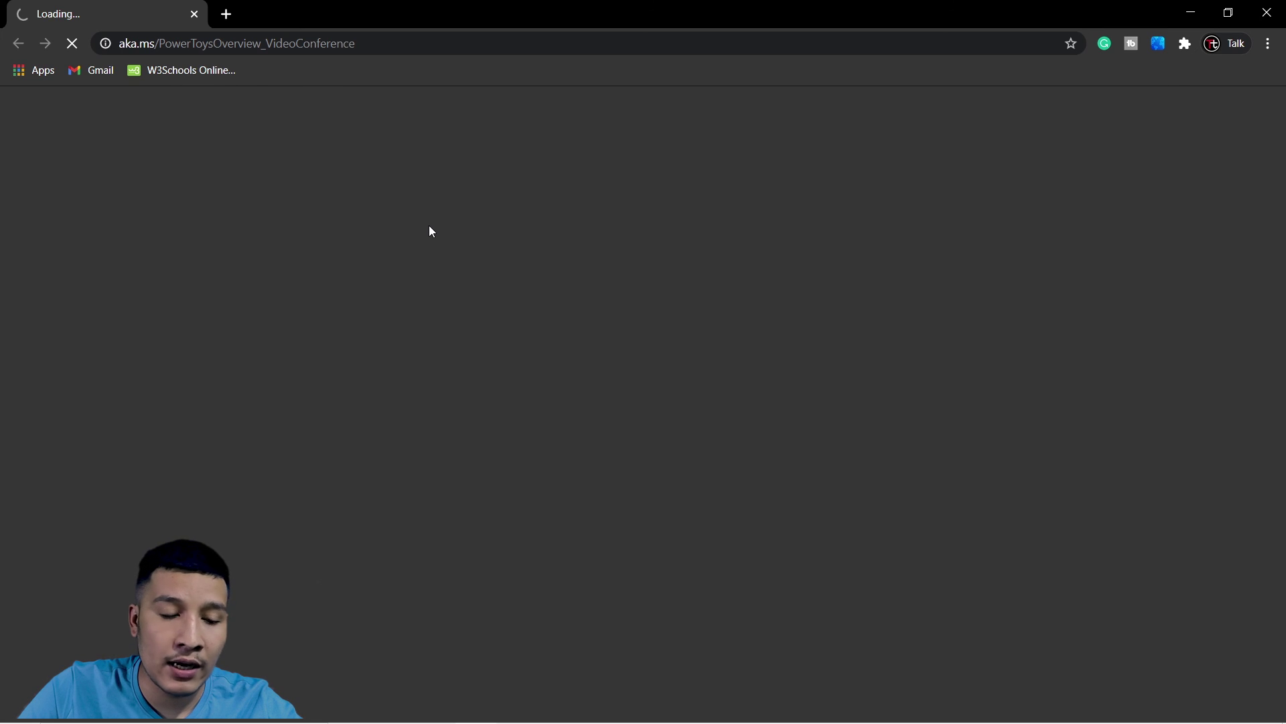
{"action": "key", "text": "alt+Tab"}
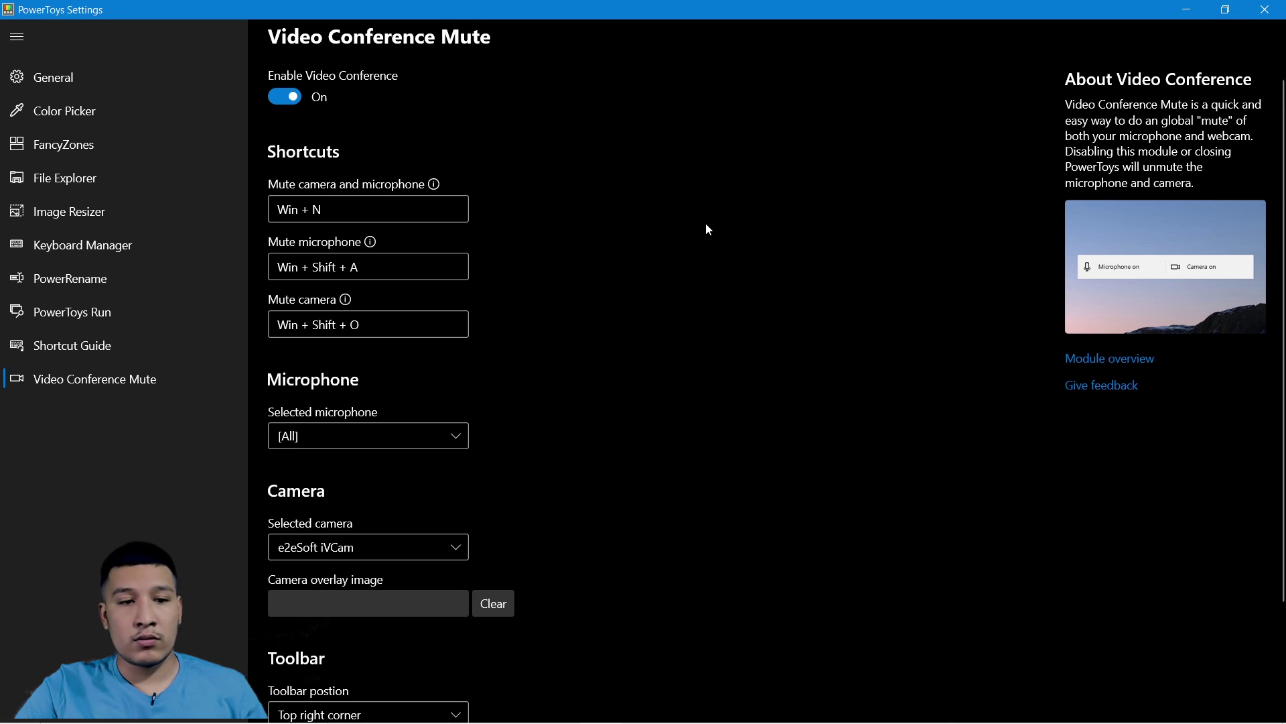